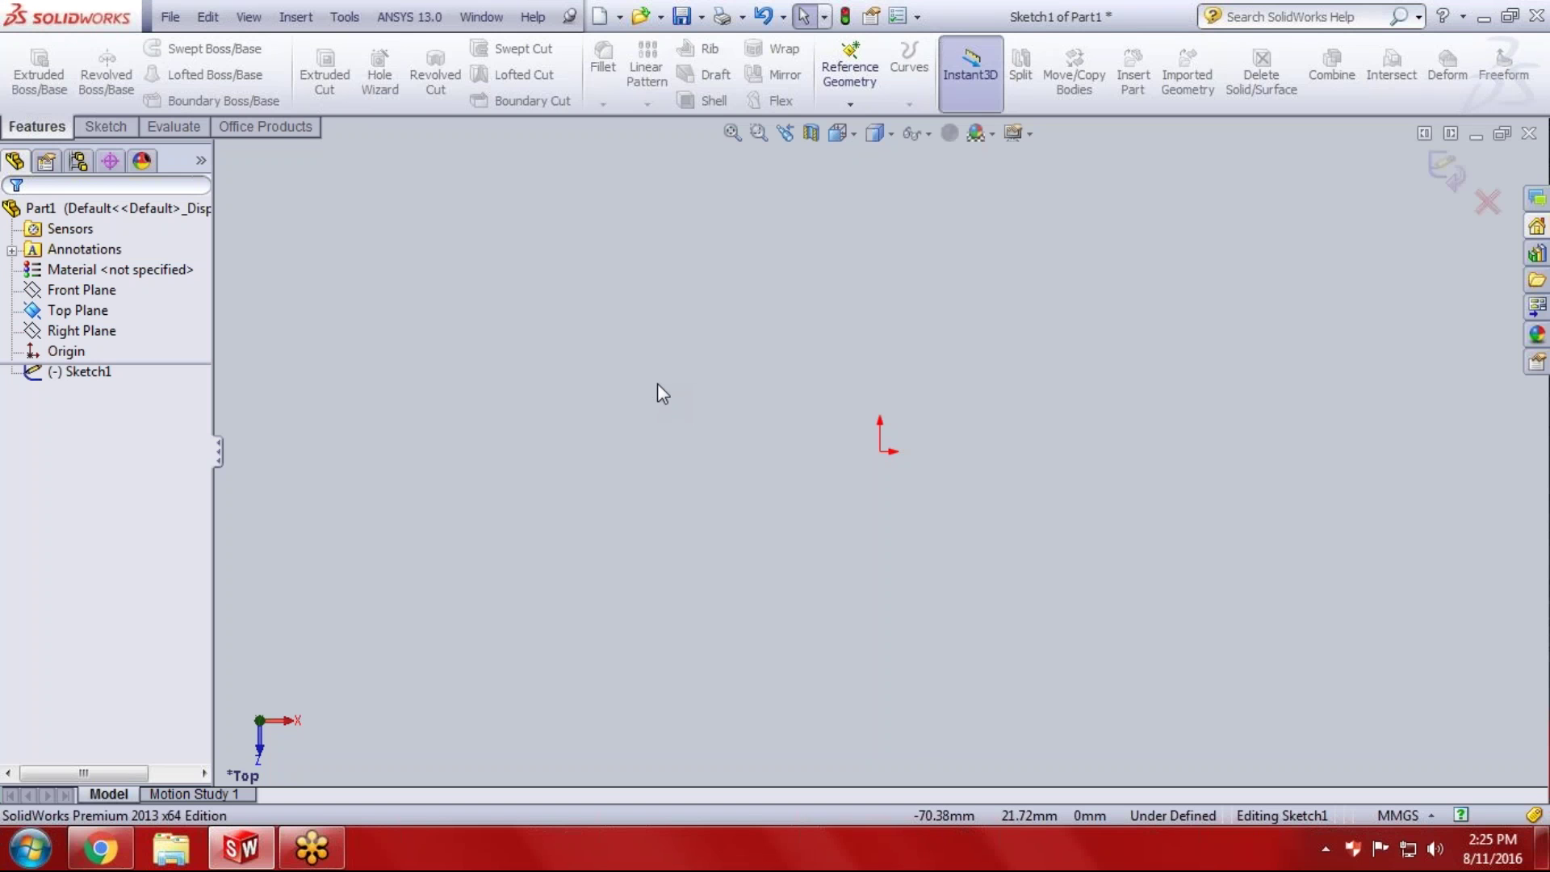
Show the Sketch tab's drawing tools for the empty Sketch1.
{"action": "left_click", "coordinate": [106, 126]}
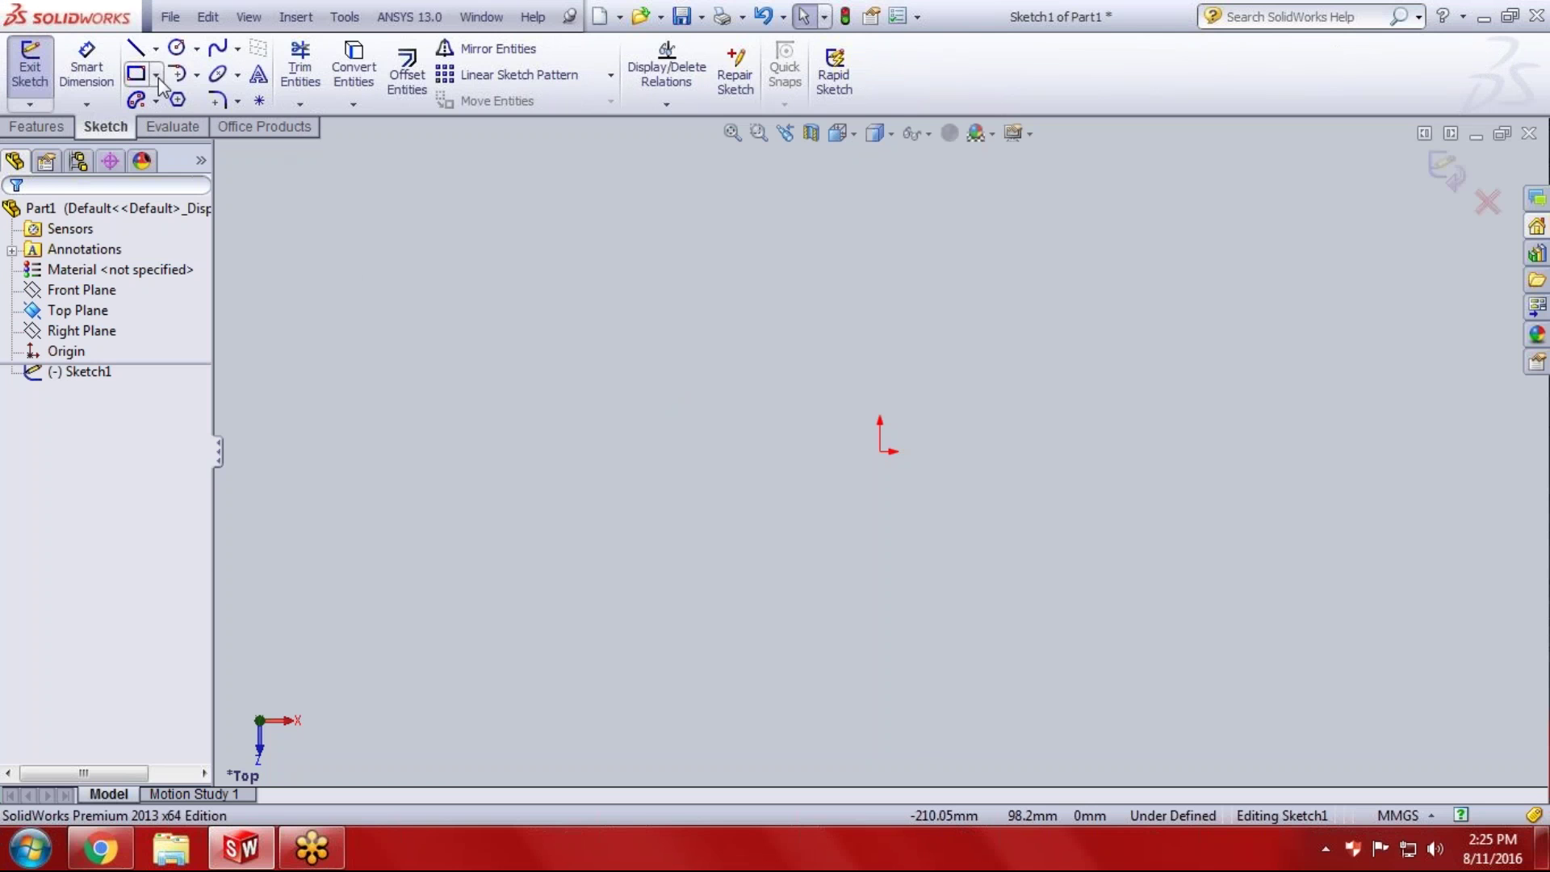
Draw a six-sided polygon centred on the origin.
{"action": "left_click", "coordinate": [176, 101]}
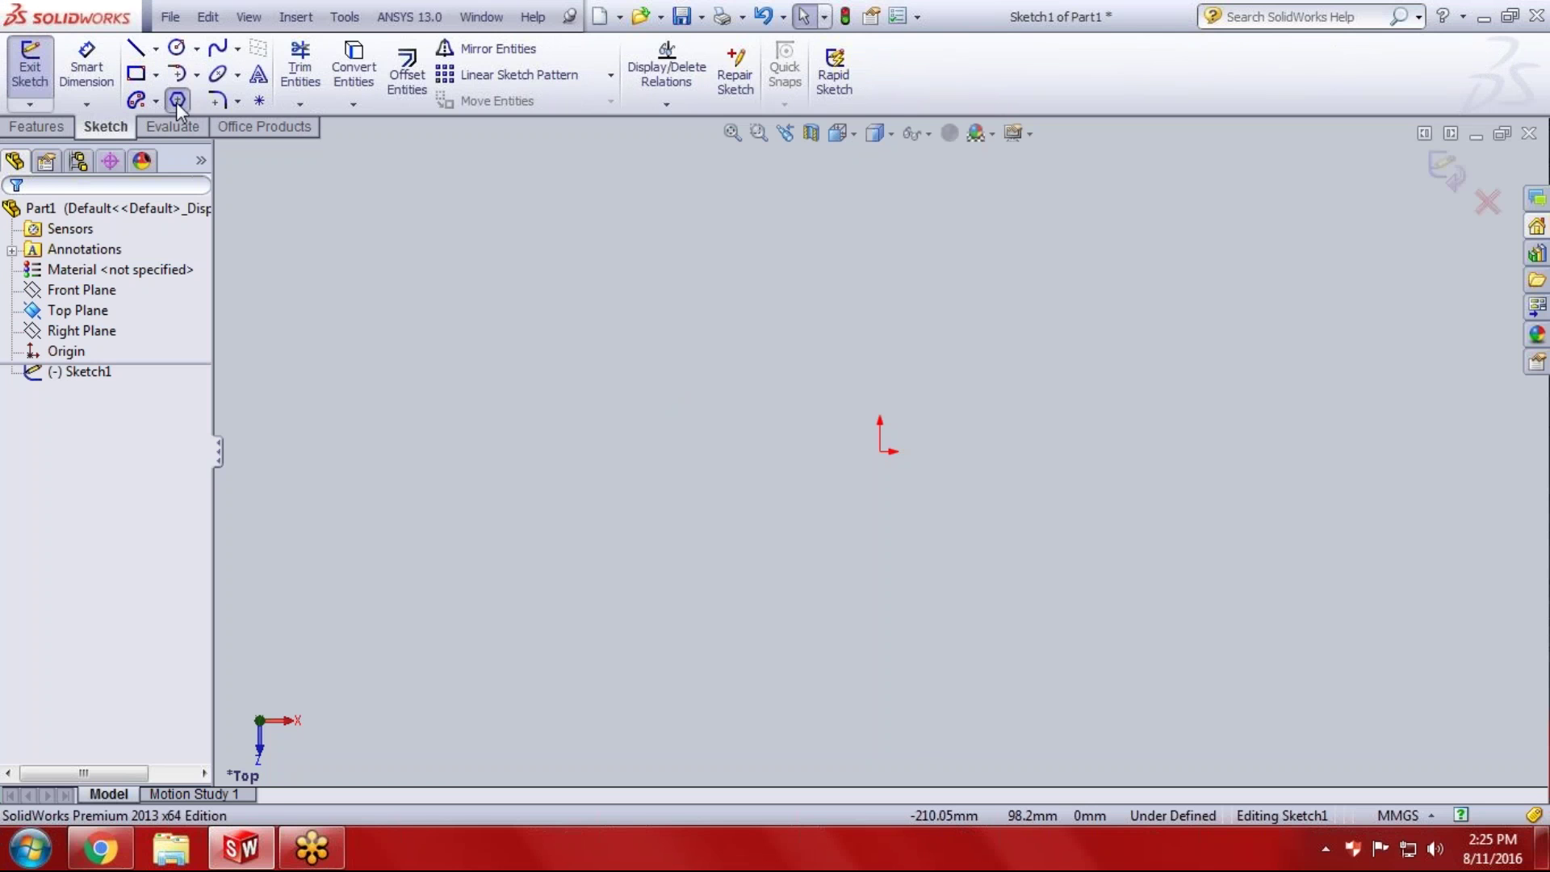
{"action": "left_click", "coordinate": [879, 444]}
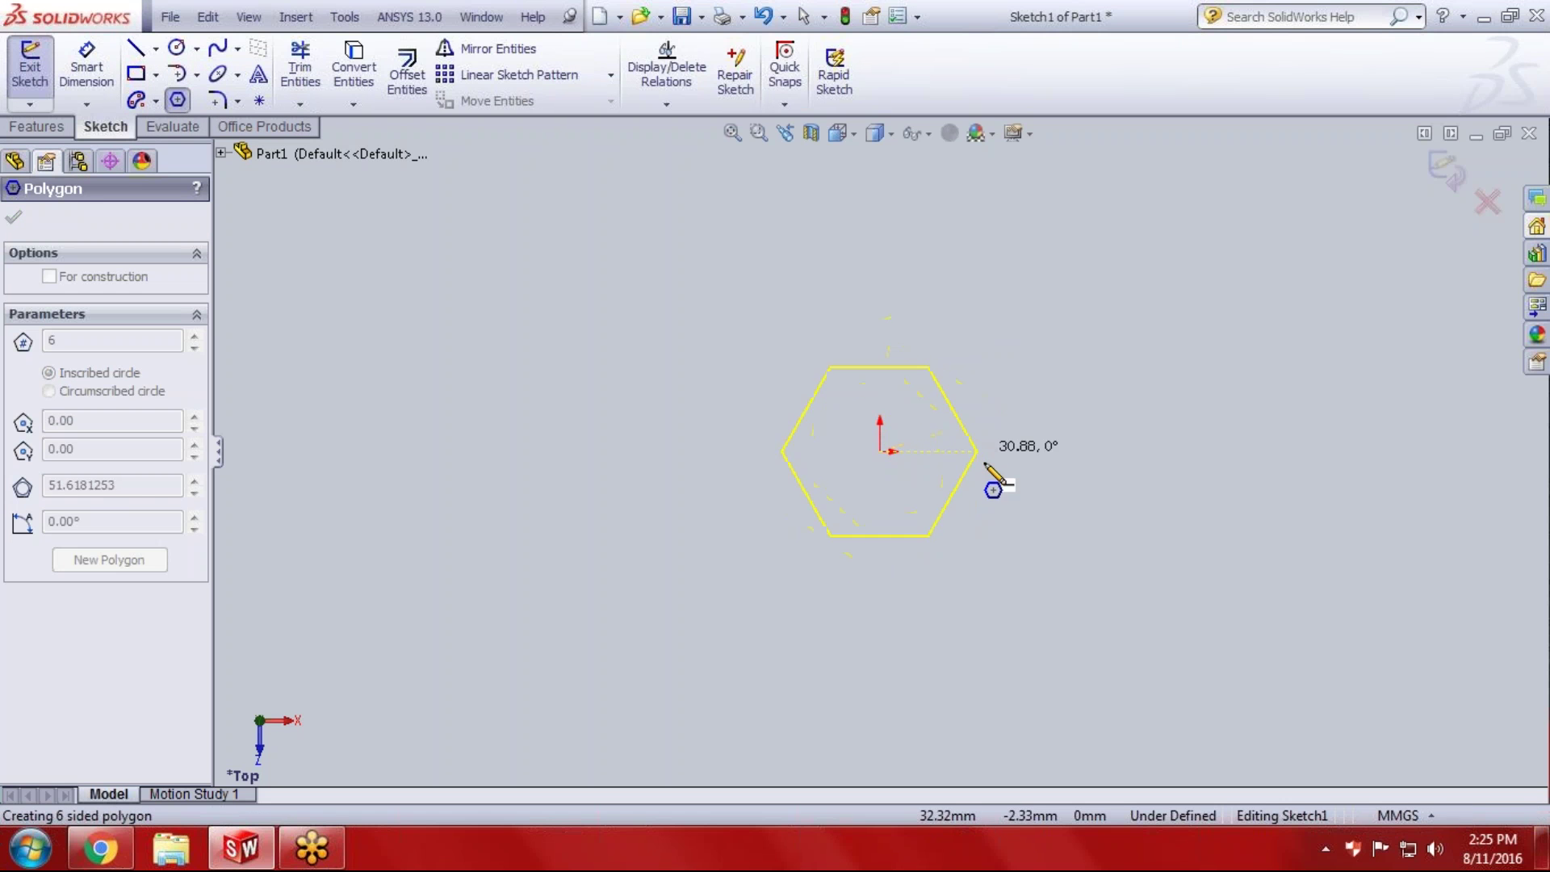
{"action": "left_click", "coordinate": [984, 450]}
{"action": "key", "text": "Escape"}
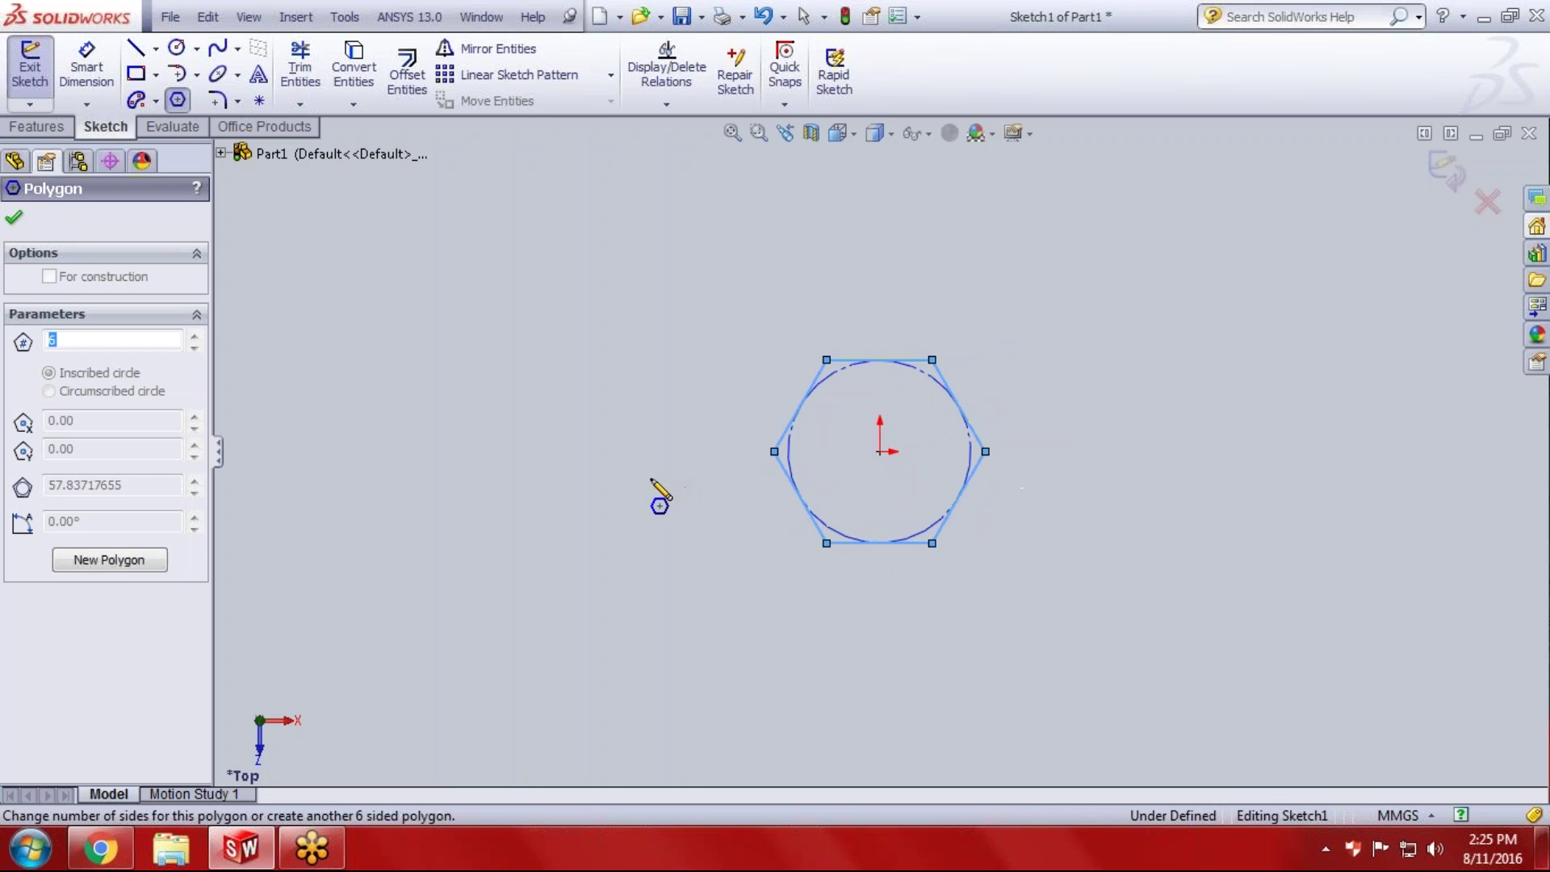
{"action": "key", "text": "Escape"}
Dimension the hexagon's inscribed circle to a 12 mm diameter.
{"action": "left_click", "coordinate": [86, 66]}
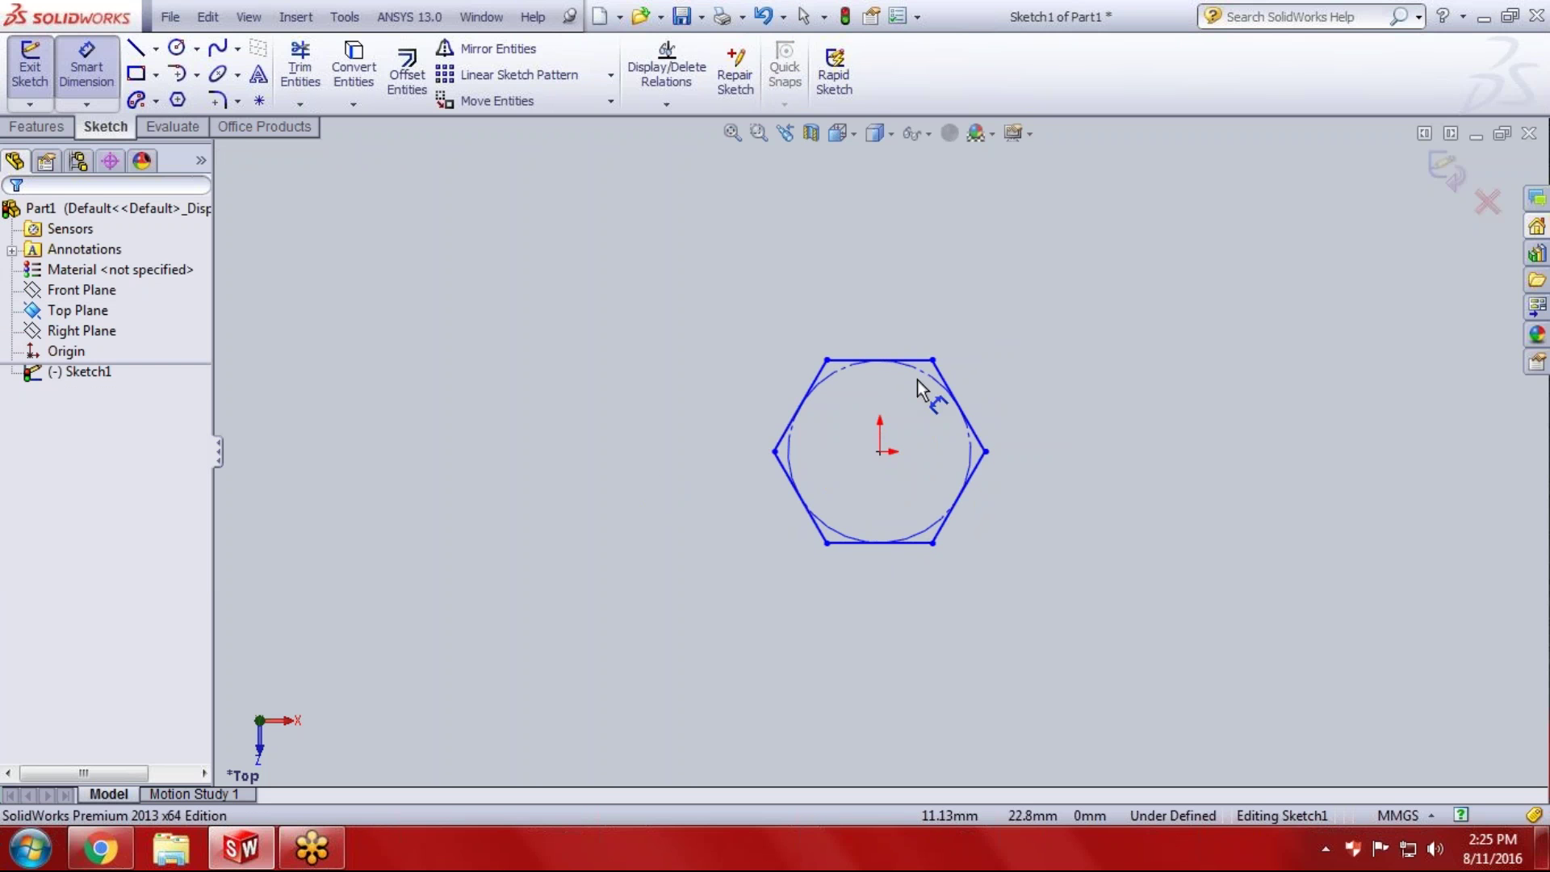
{"action": "left_click", "coordinate": [941, 394]}
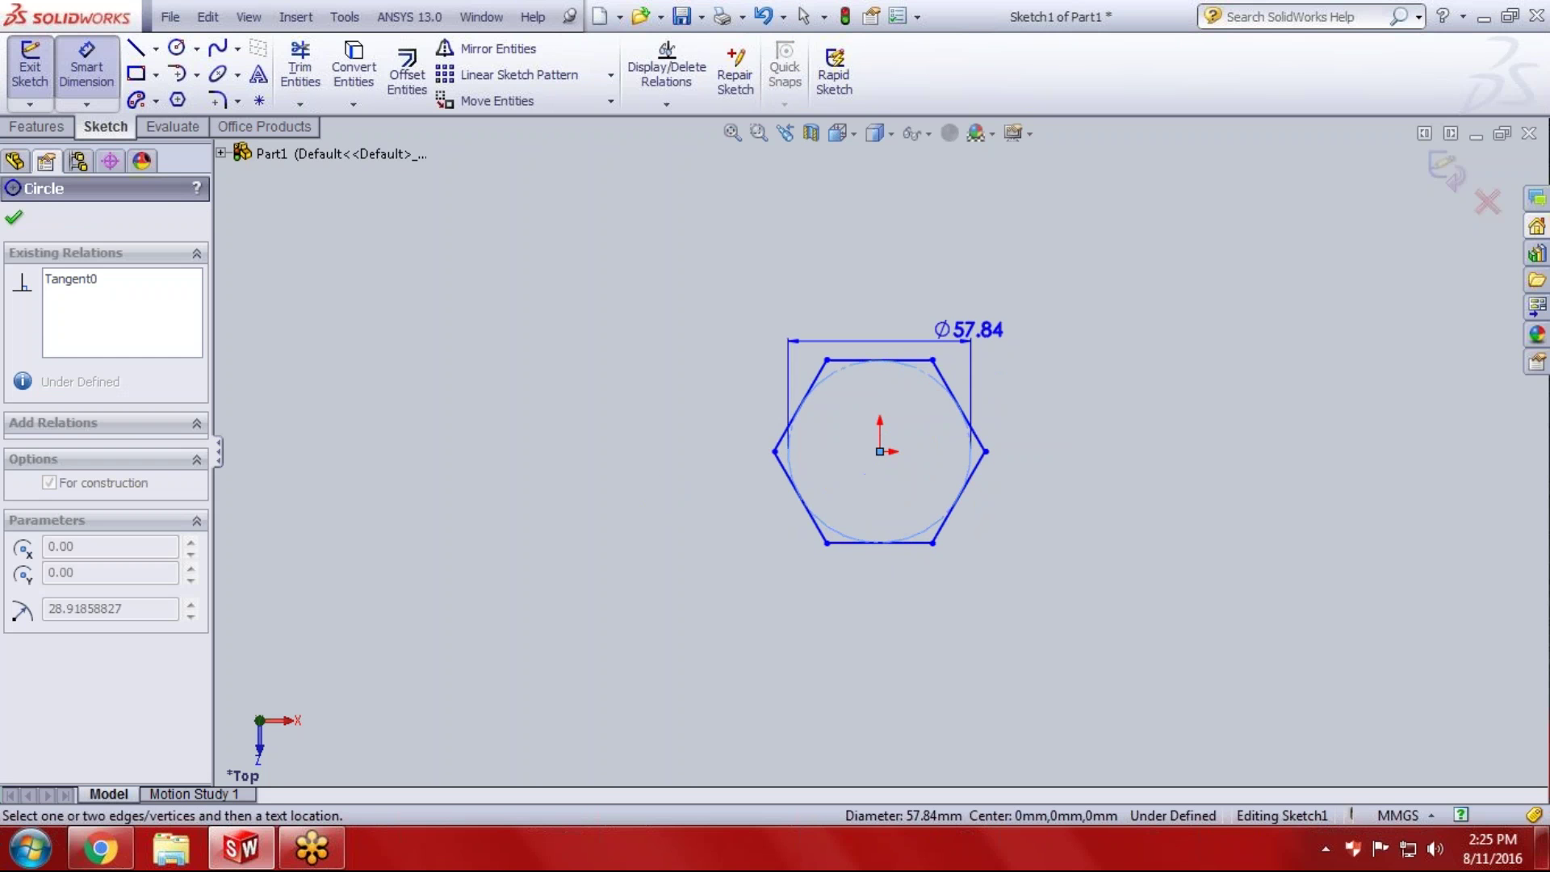
{"action": "left_click", "coordinate": [958, 334]}
{"action": "type", "text": "12"}
{"action": "key", "text": "Return"}
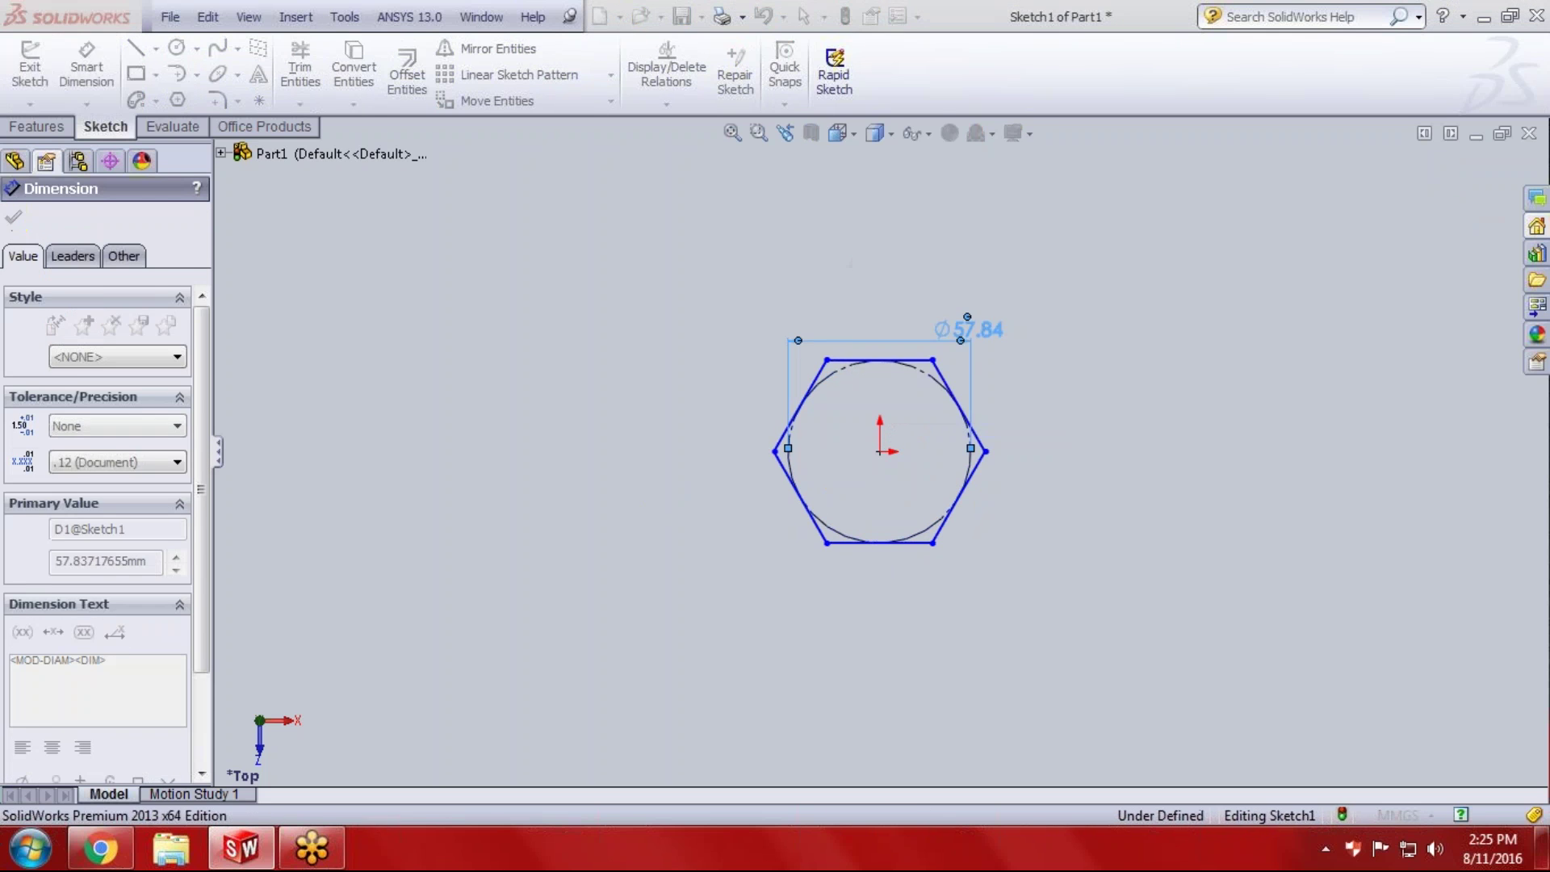
{"action": "key", "text": "Escape"}
{"action": "scroll", "coordinate": [885, 456], "scroll_direction": "down", "scroll_amount": 2}
{"action": "scroll", "coordinate": [884, 456], "scroll_direction": "down", "scroll_amount": 2}
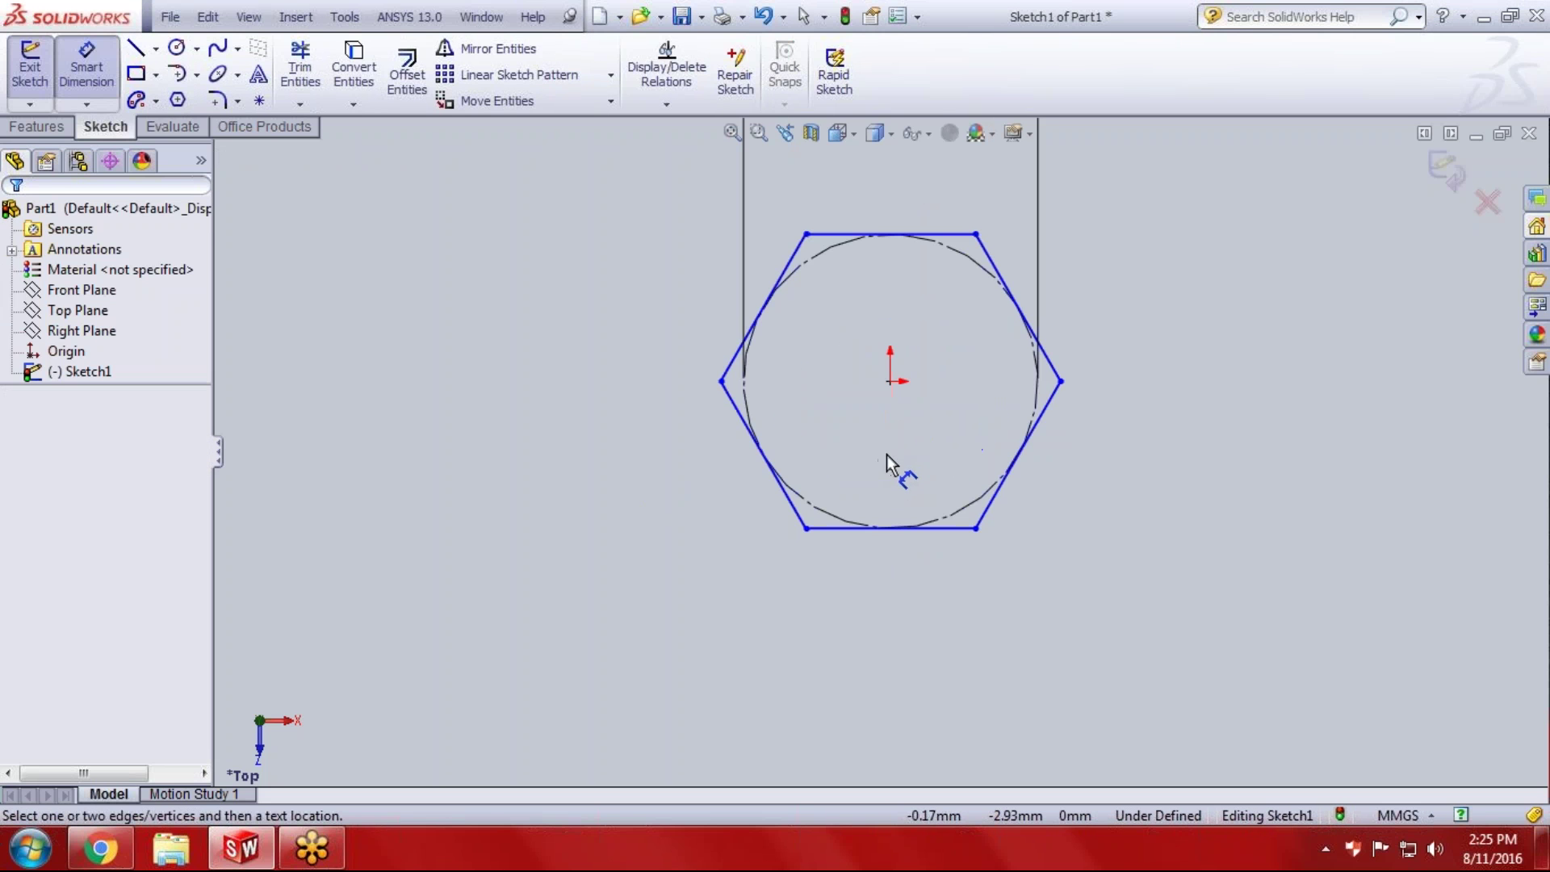
Exit the hexagon sketch and view it at an oblique angle.
{"action": "left_click", "coordinate": [1446, 169]}
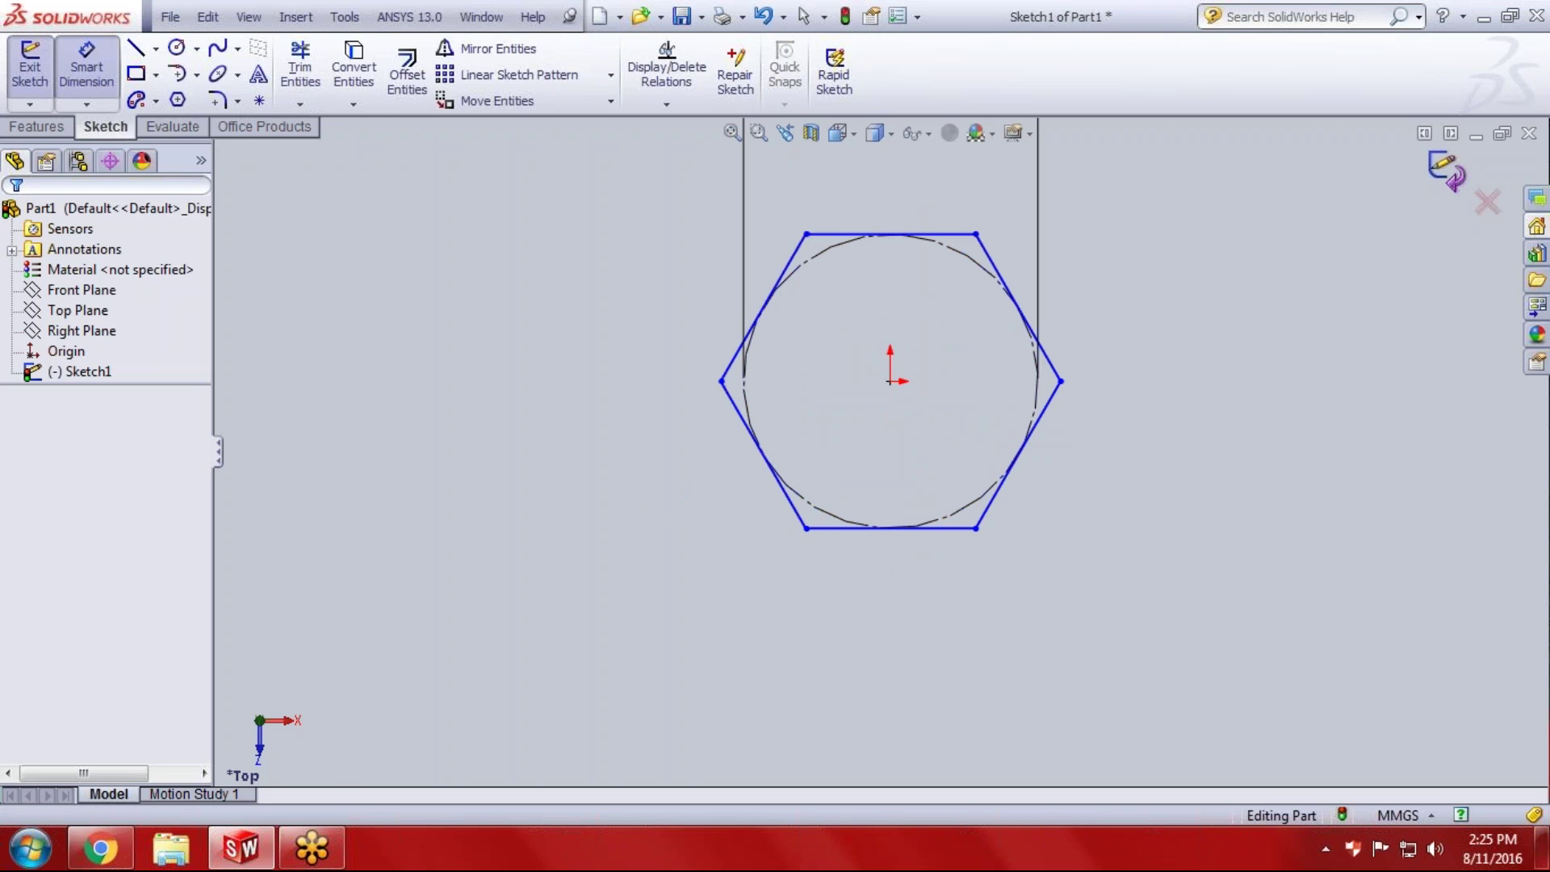
{"action": "scroll", "coordinate": [884, 418], "scroll_direction": "up", "scroll_amount": 3}
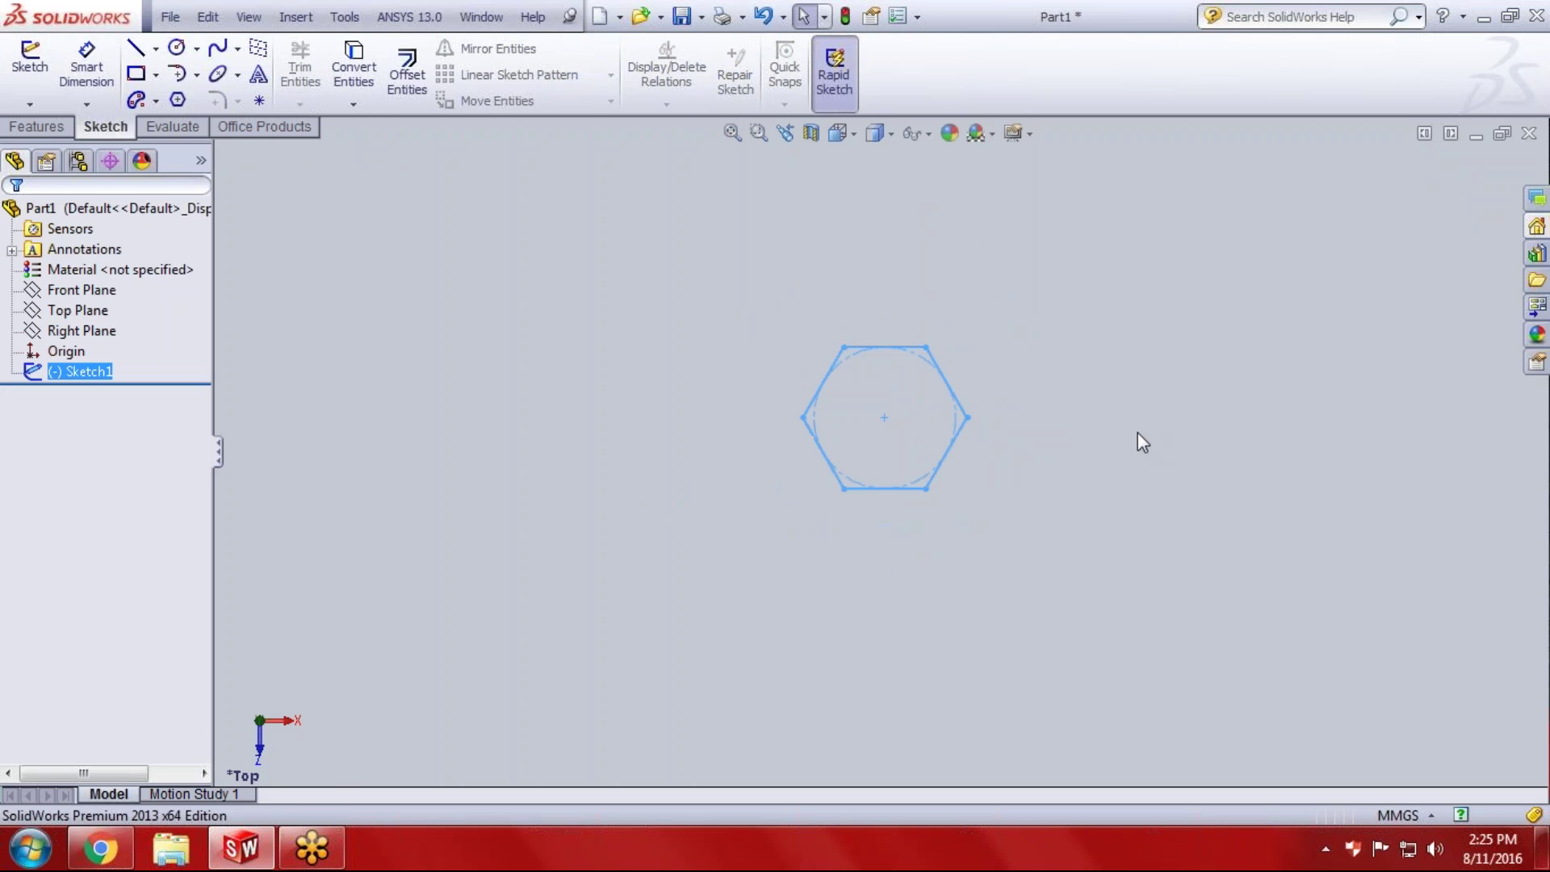
{"action": "middle_click_drag", "start_coordinate": [1138, 441], "coordinate": [1058, 513]}
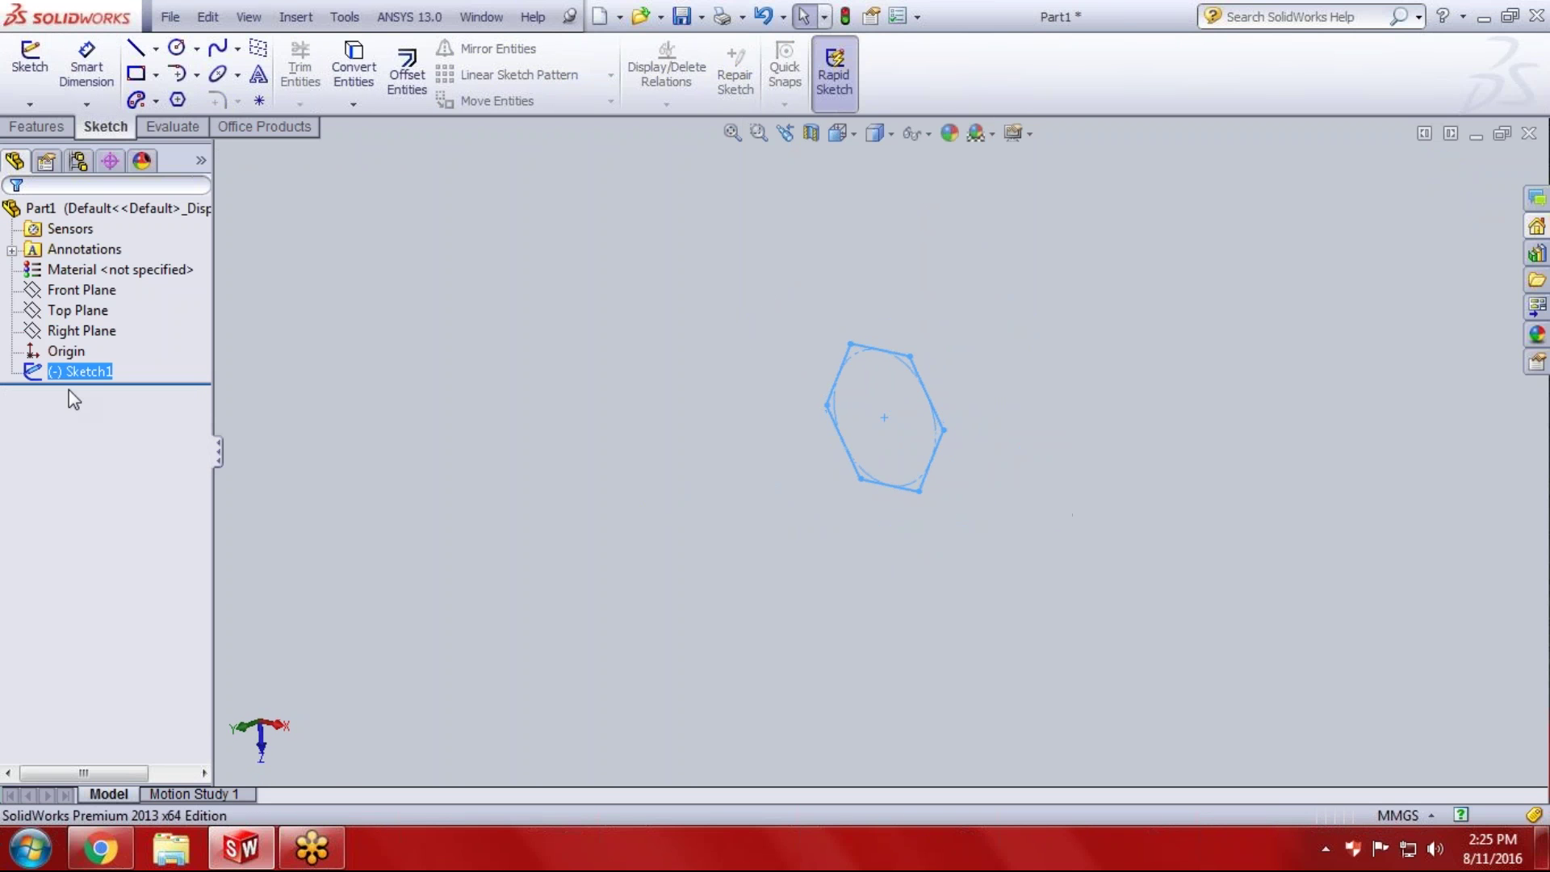
{"action": "key", "text": "Return"}
Select the Right Plane and bring up the sketch-type choices.
{"action": "left_click", "coordinate": [254, 424]}
{"action": "left_click", "coordinate": [81, 289]}
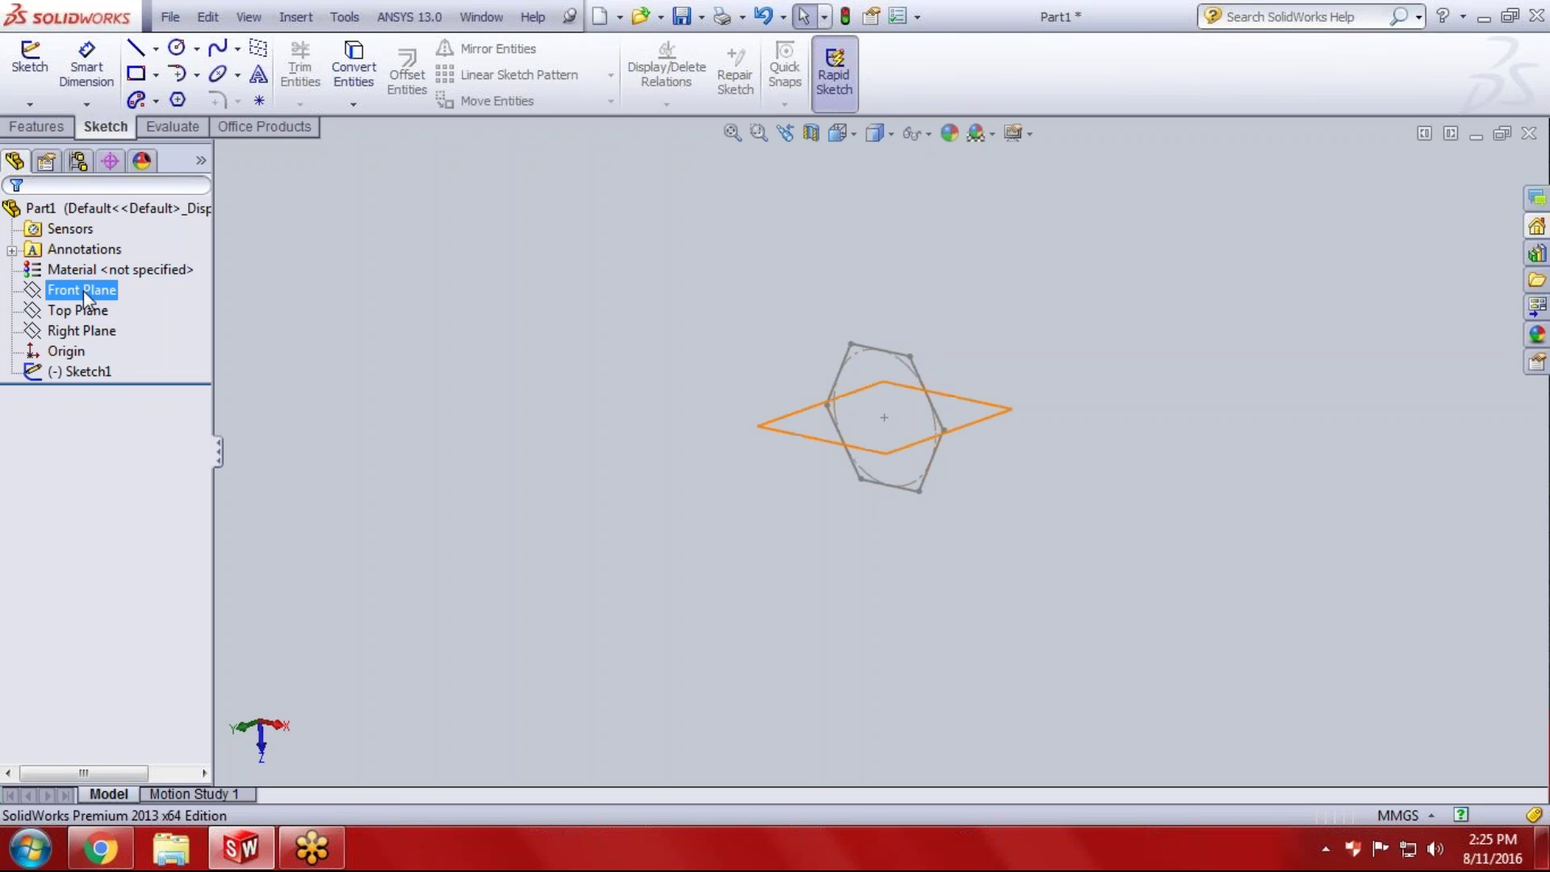
{"action": "left_click", "coordinate": [78, 310]}
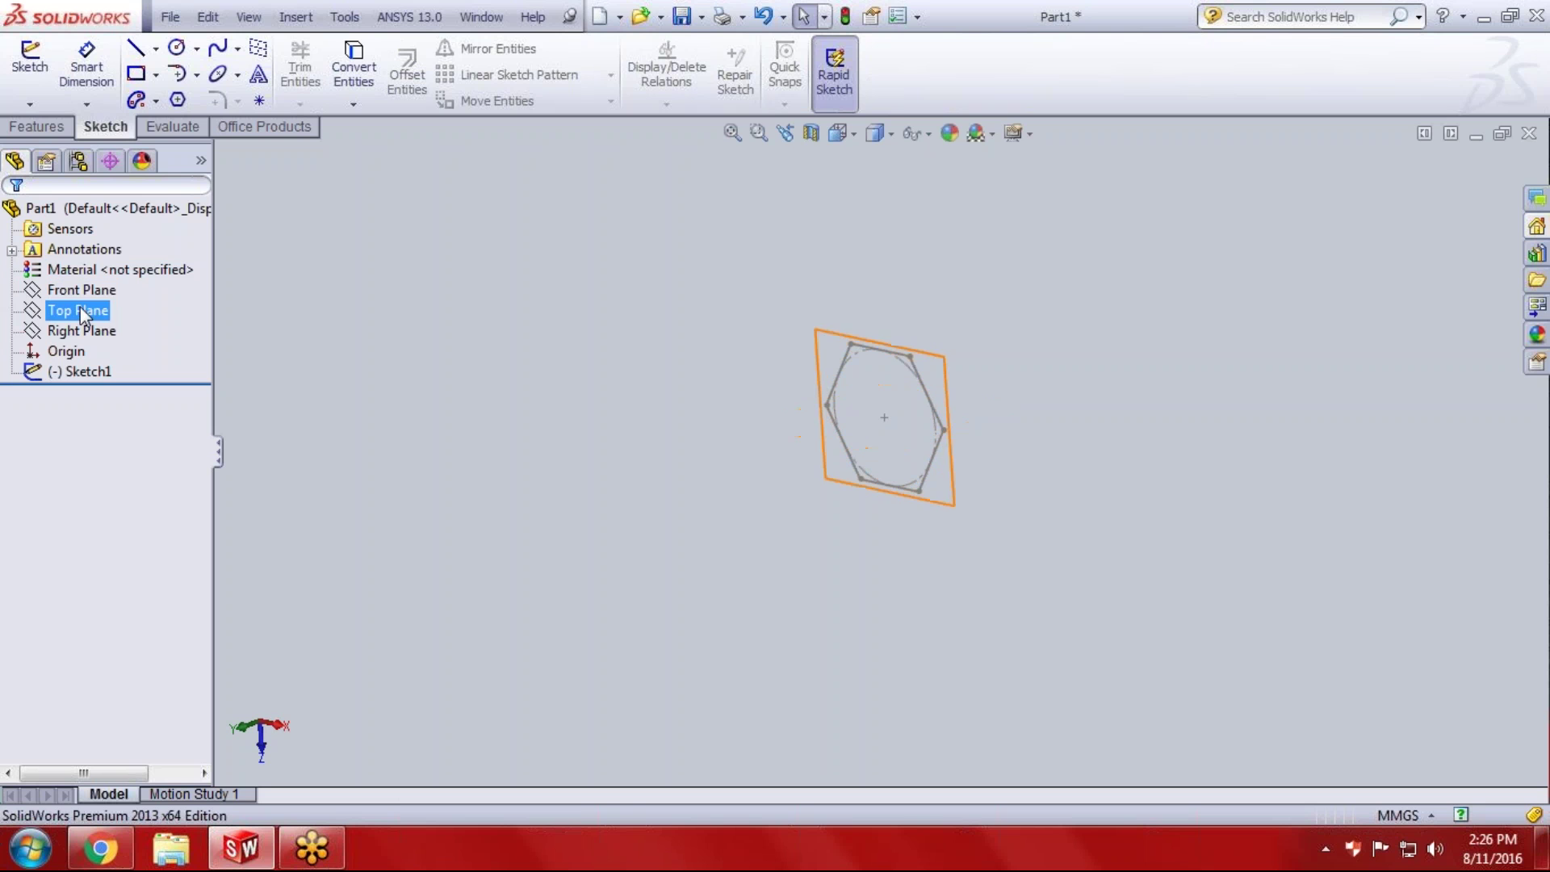
{"action": "left_click", "coordinate": [80, 329]}
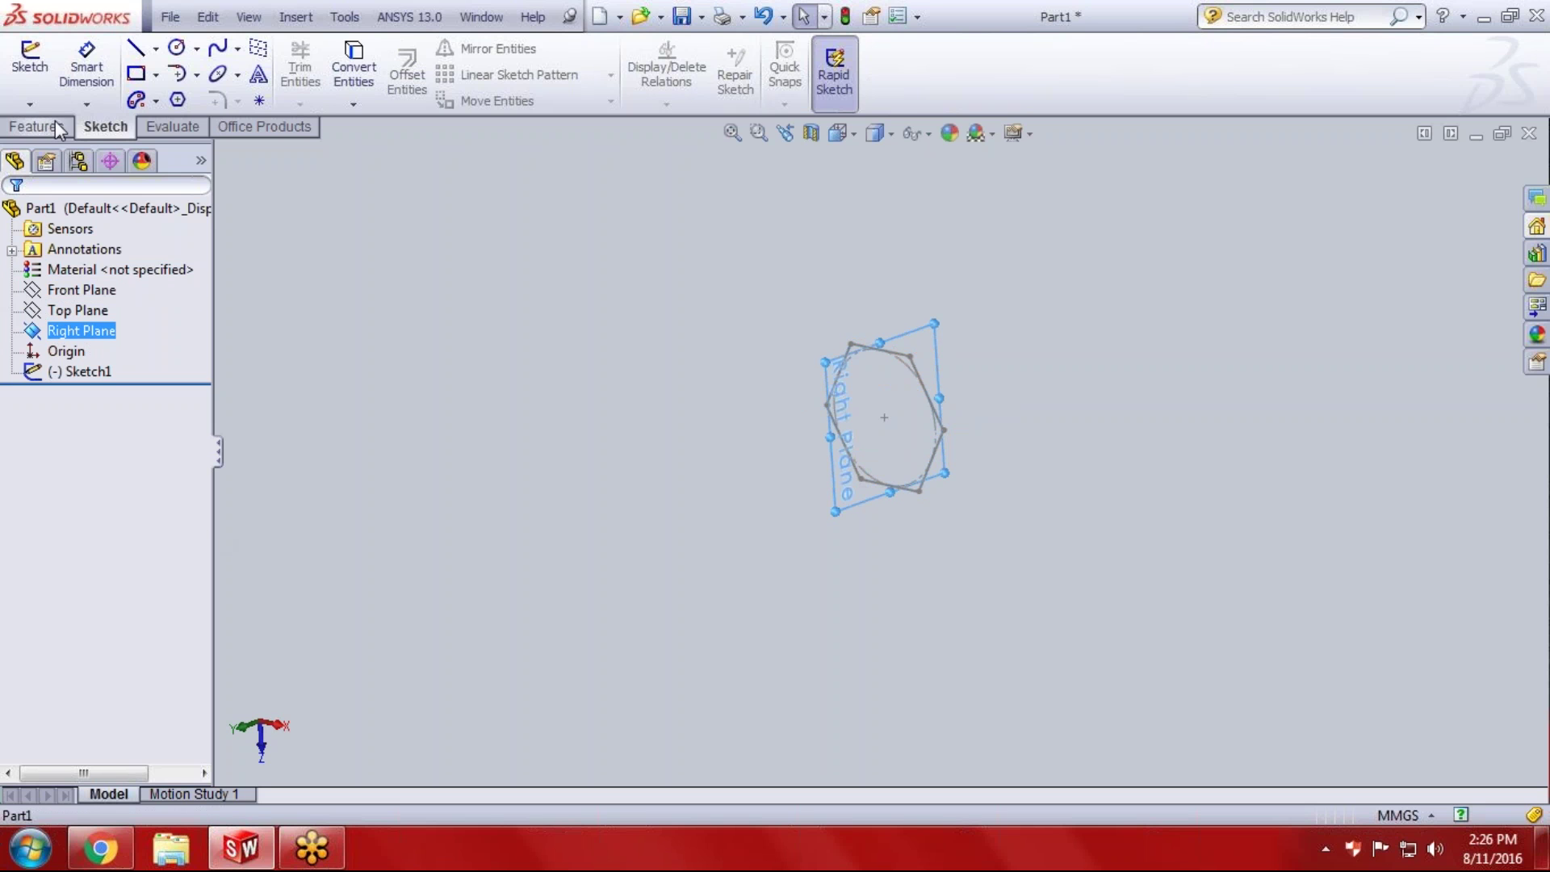
{"action": "left_click", "coordinate": [32, 105]}
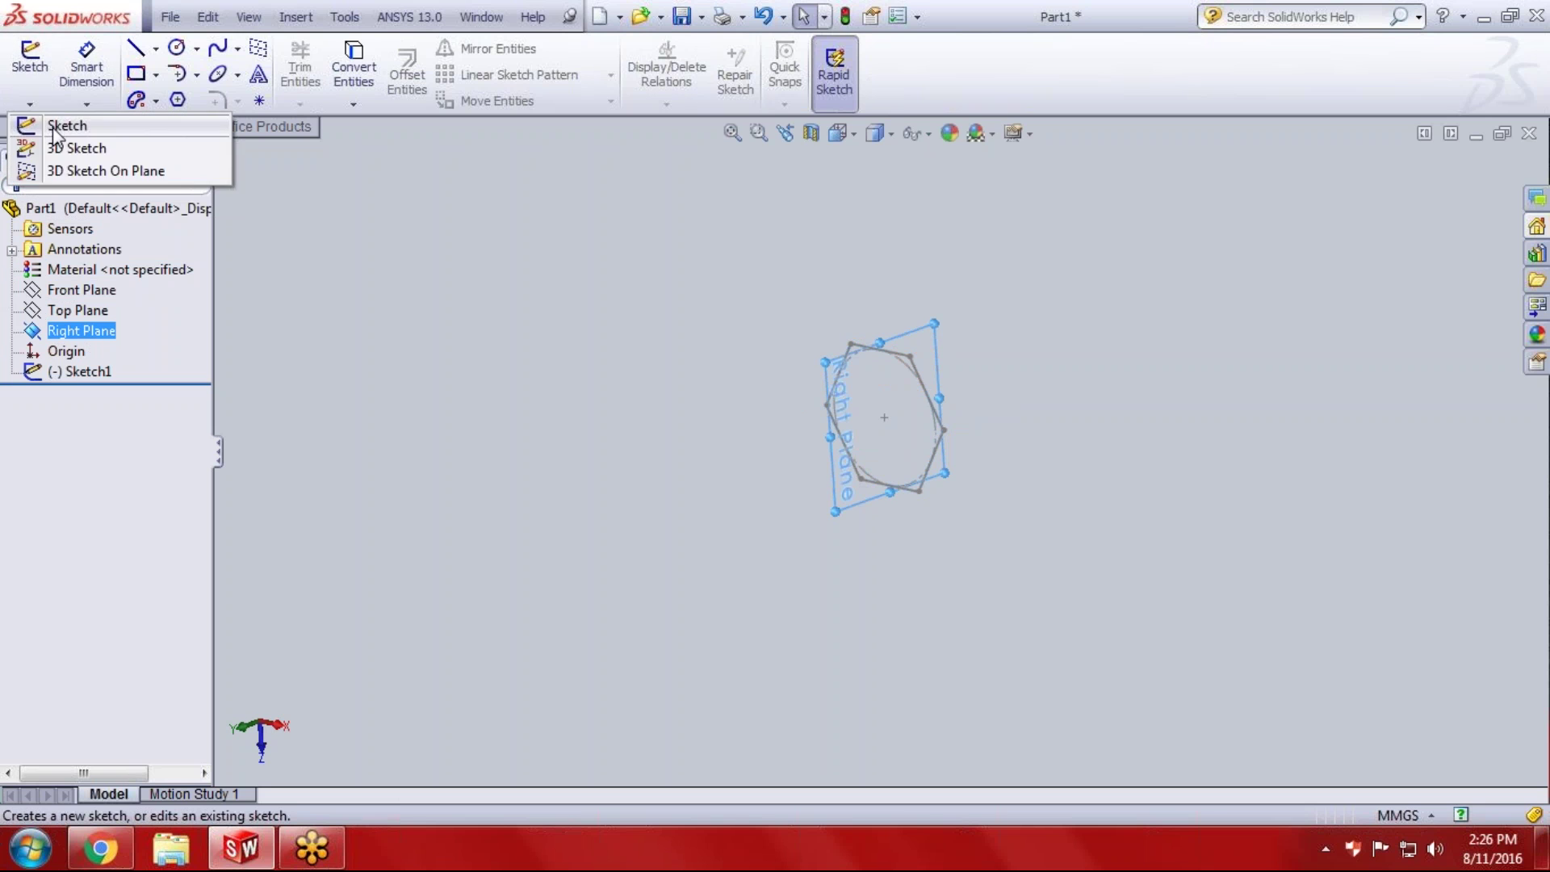
Start a Right Plane sketch with a vertical line rising from the origin.
{"action": "left_click", "coordinate": [73, 126]}
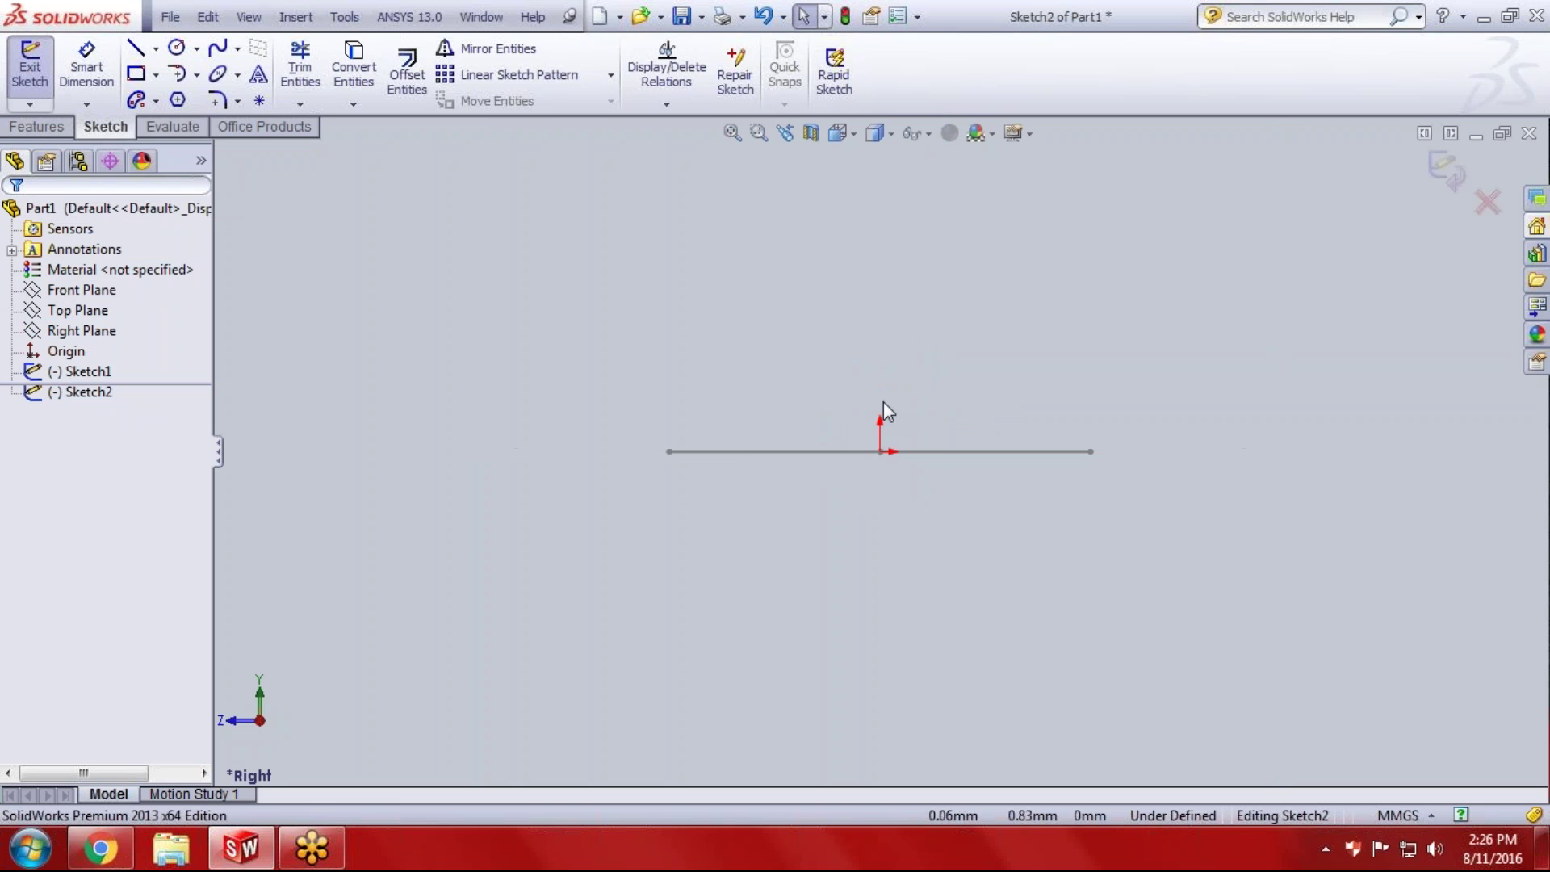
{"action": "scroll", "coordinate": [882, 400], "scroll_direction": "down", "scroll_amount": 3}
{"action": "scroll", "coordinate": [855, 381], "scroll_direction": "down", "scroll_amount": 3}
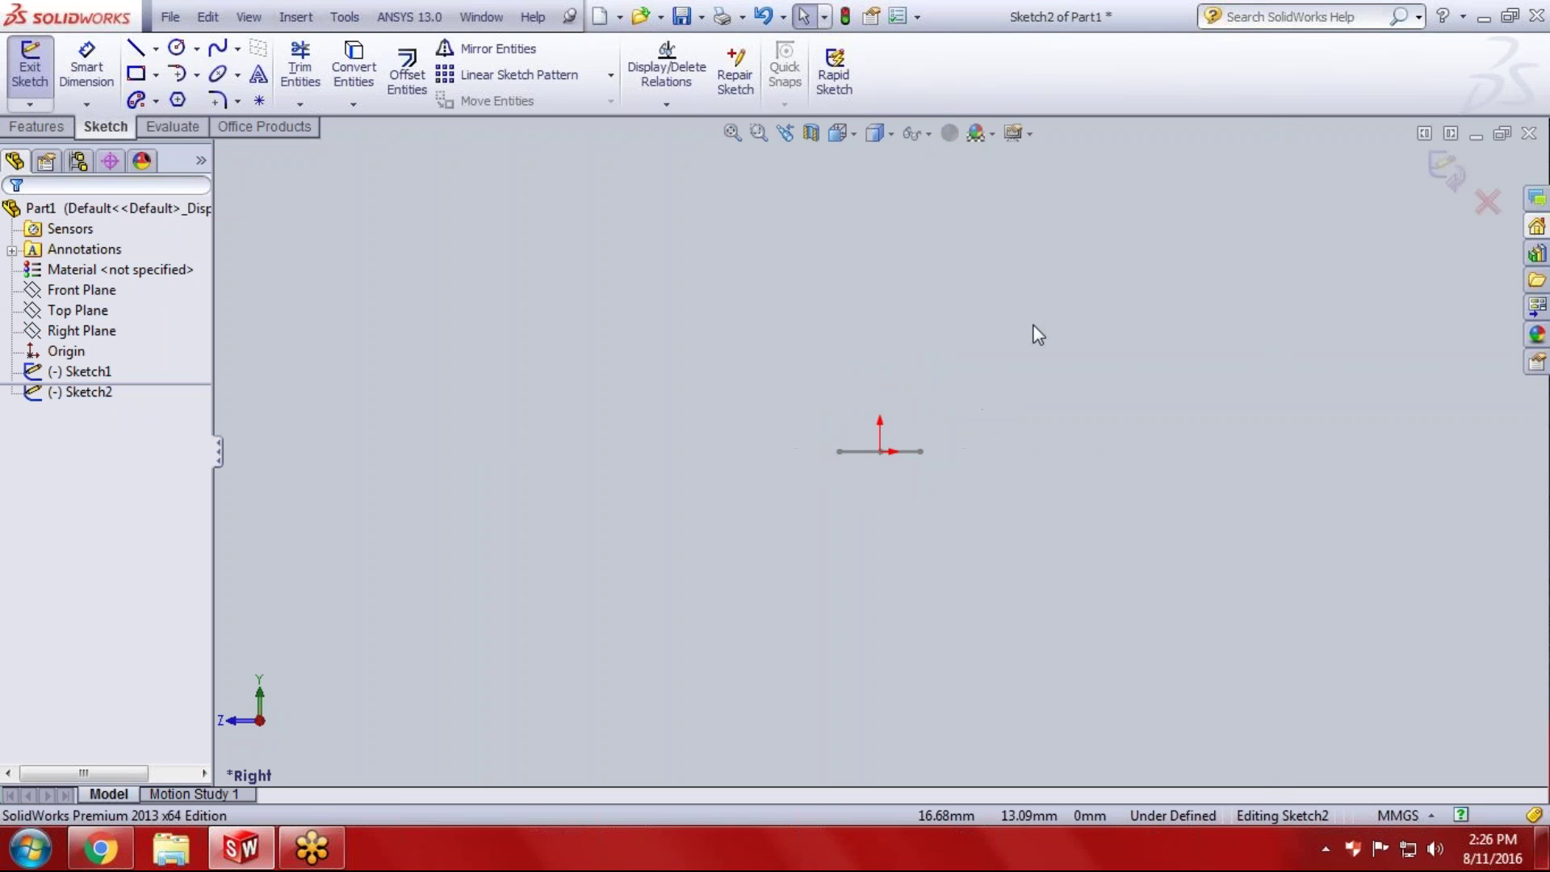
{"action": "left_click", "coordinate": [137, 51]}
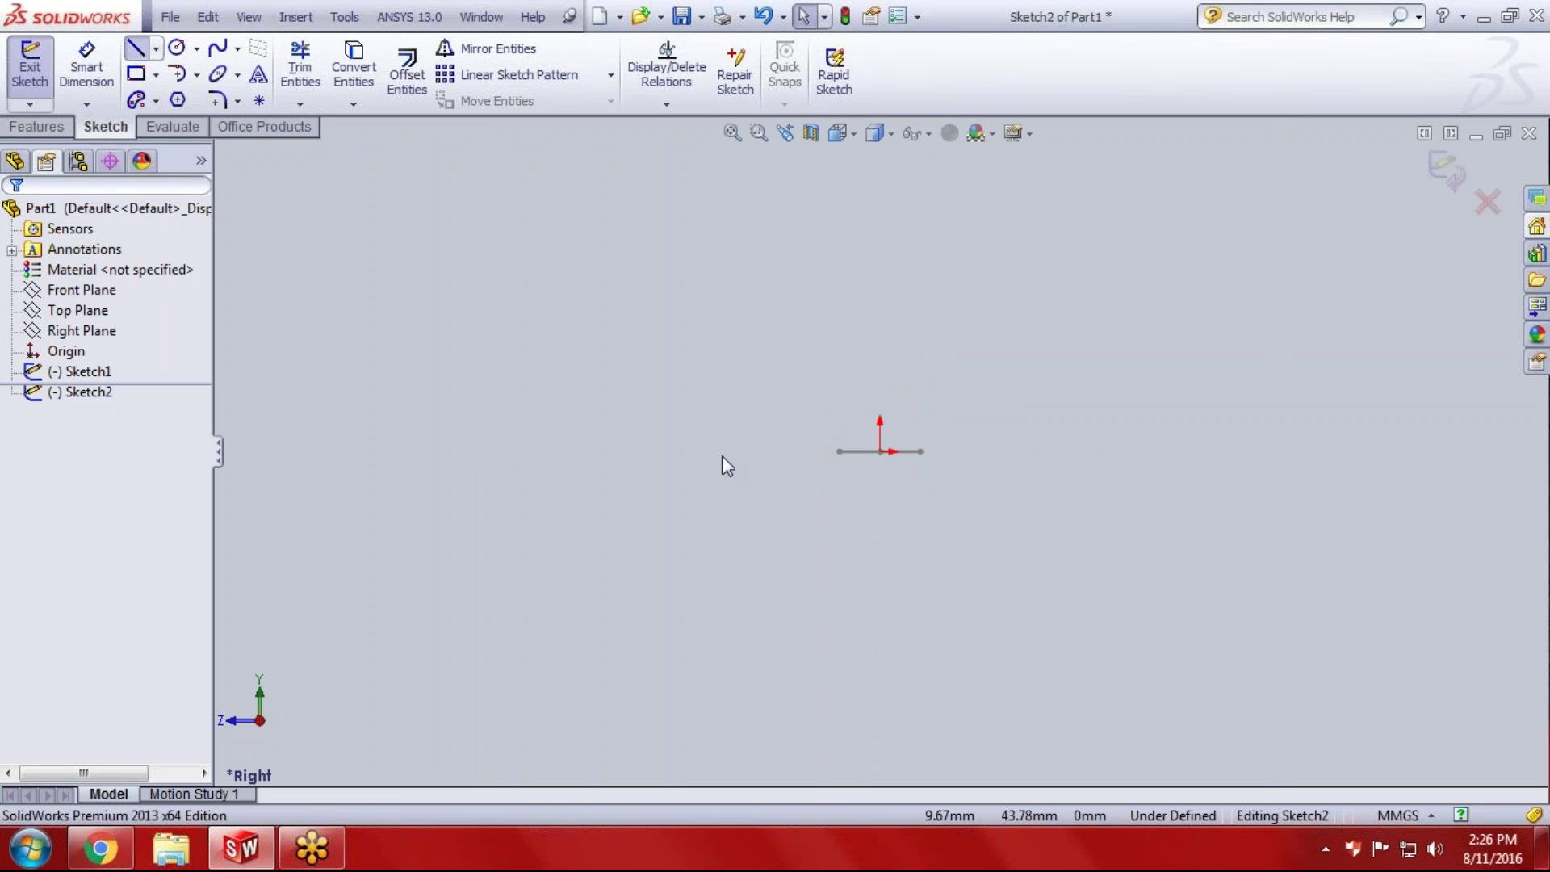
{"action": "left_click", "coordinate": [879, 450]}
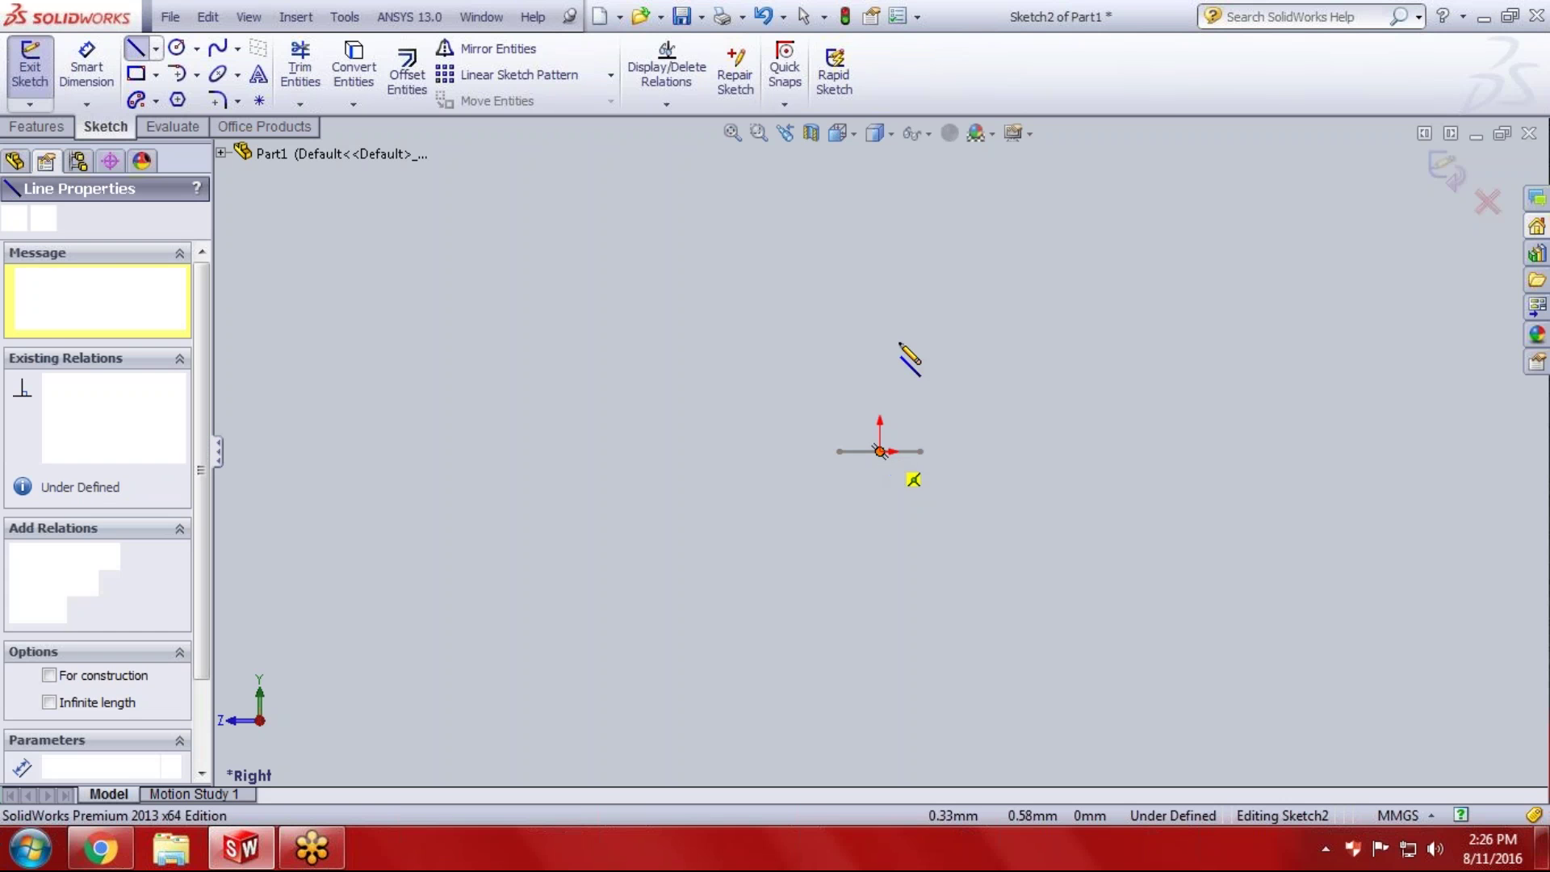
{"action": "double_click", "coordinate": [881, 251]}
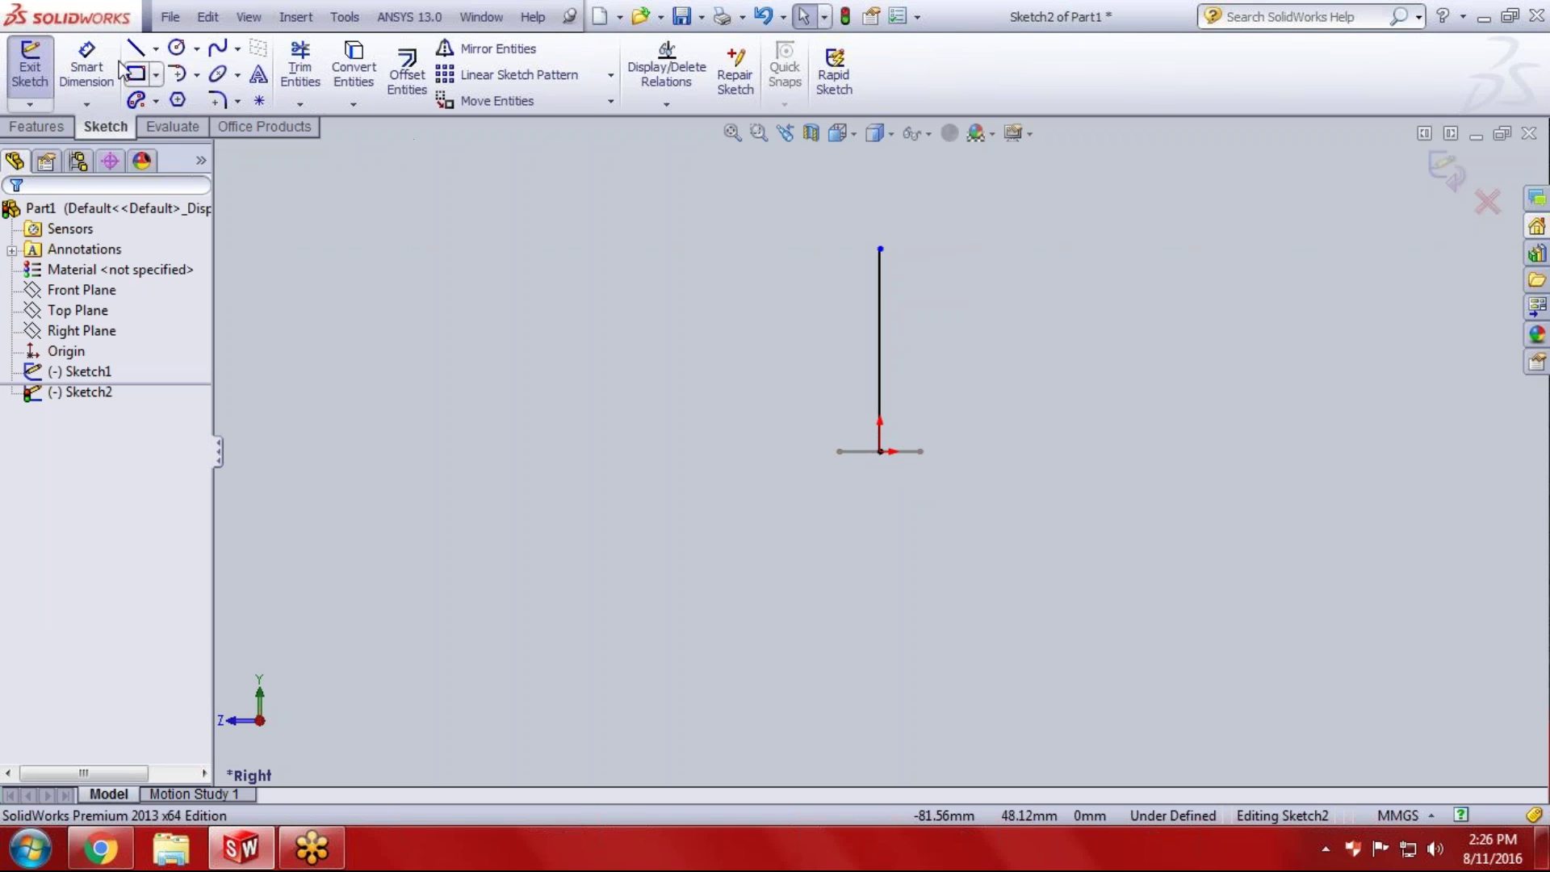
Dimension the vertical line to 30 mm.
{"action": "left_click", "coordinate": [86, 66]}
{"action": "left_click", "coordinate": [879, 339]}
{"action": "left_click", "coordinate": [812, 351]}
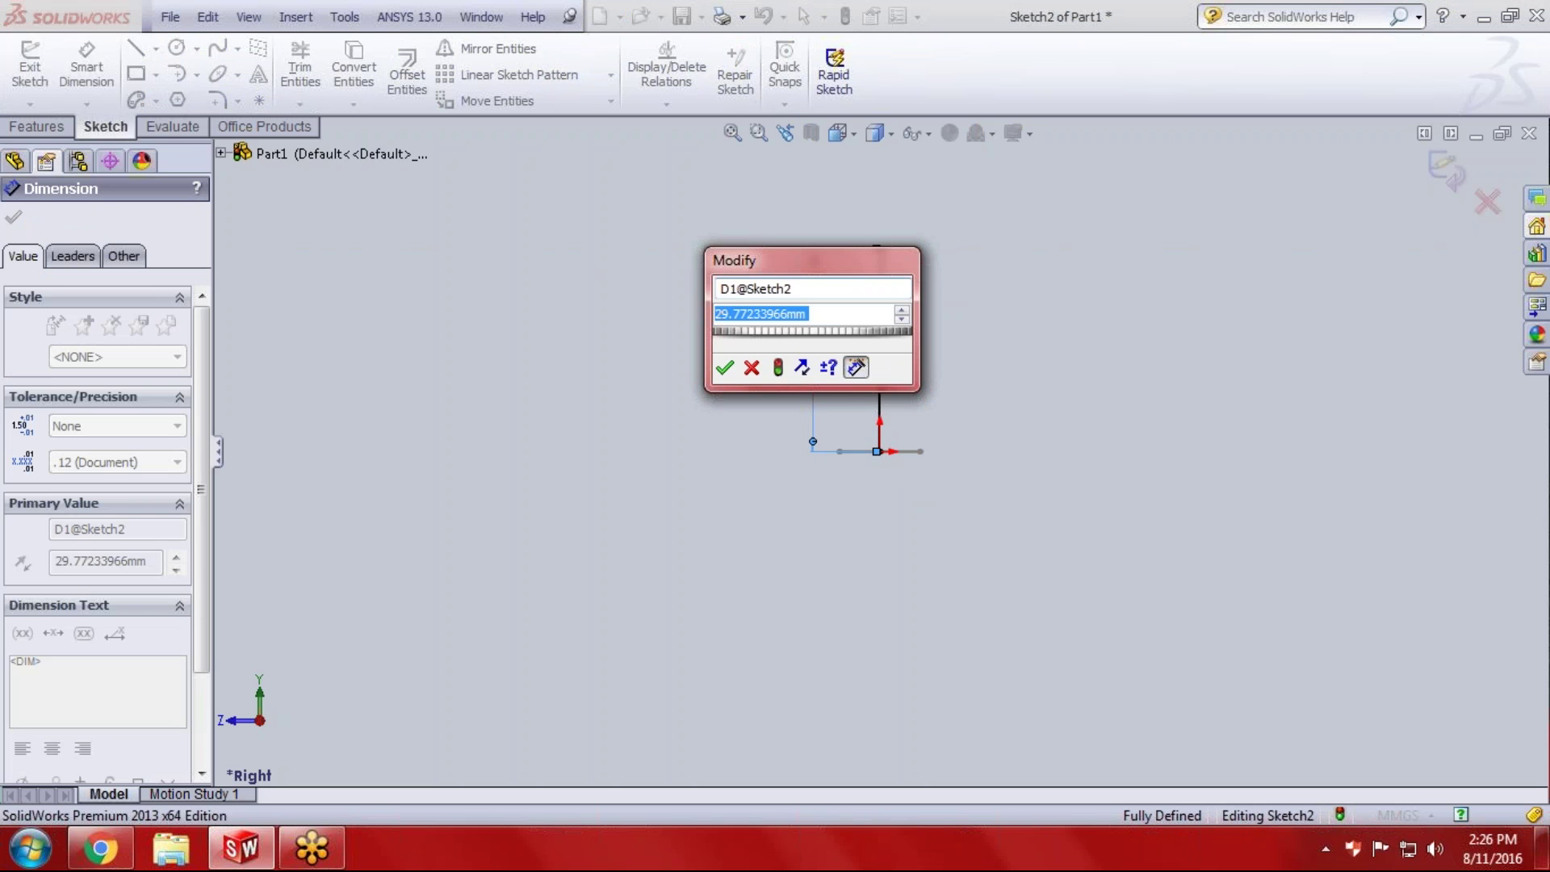
{"action": "type", "text": "30"}
{"action": "key", "text": "Return"}
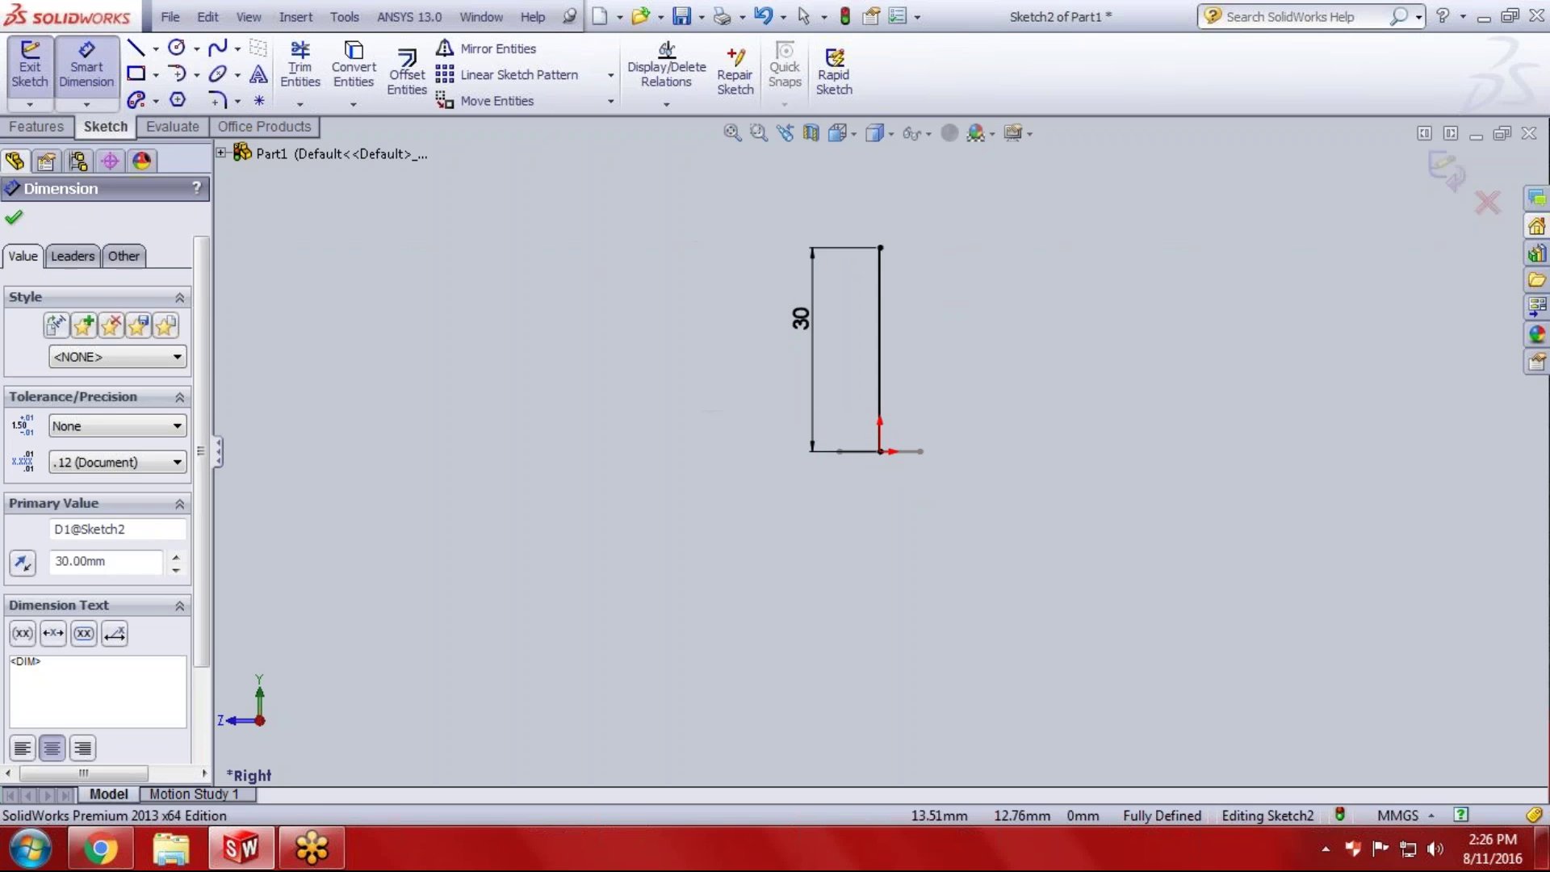
{"action": "key", "text": "Escape"}
Draw a horizontal line rightward from the top of the vertical line.
{"action": "left_click", "coordinate": [137, 48]}
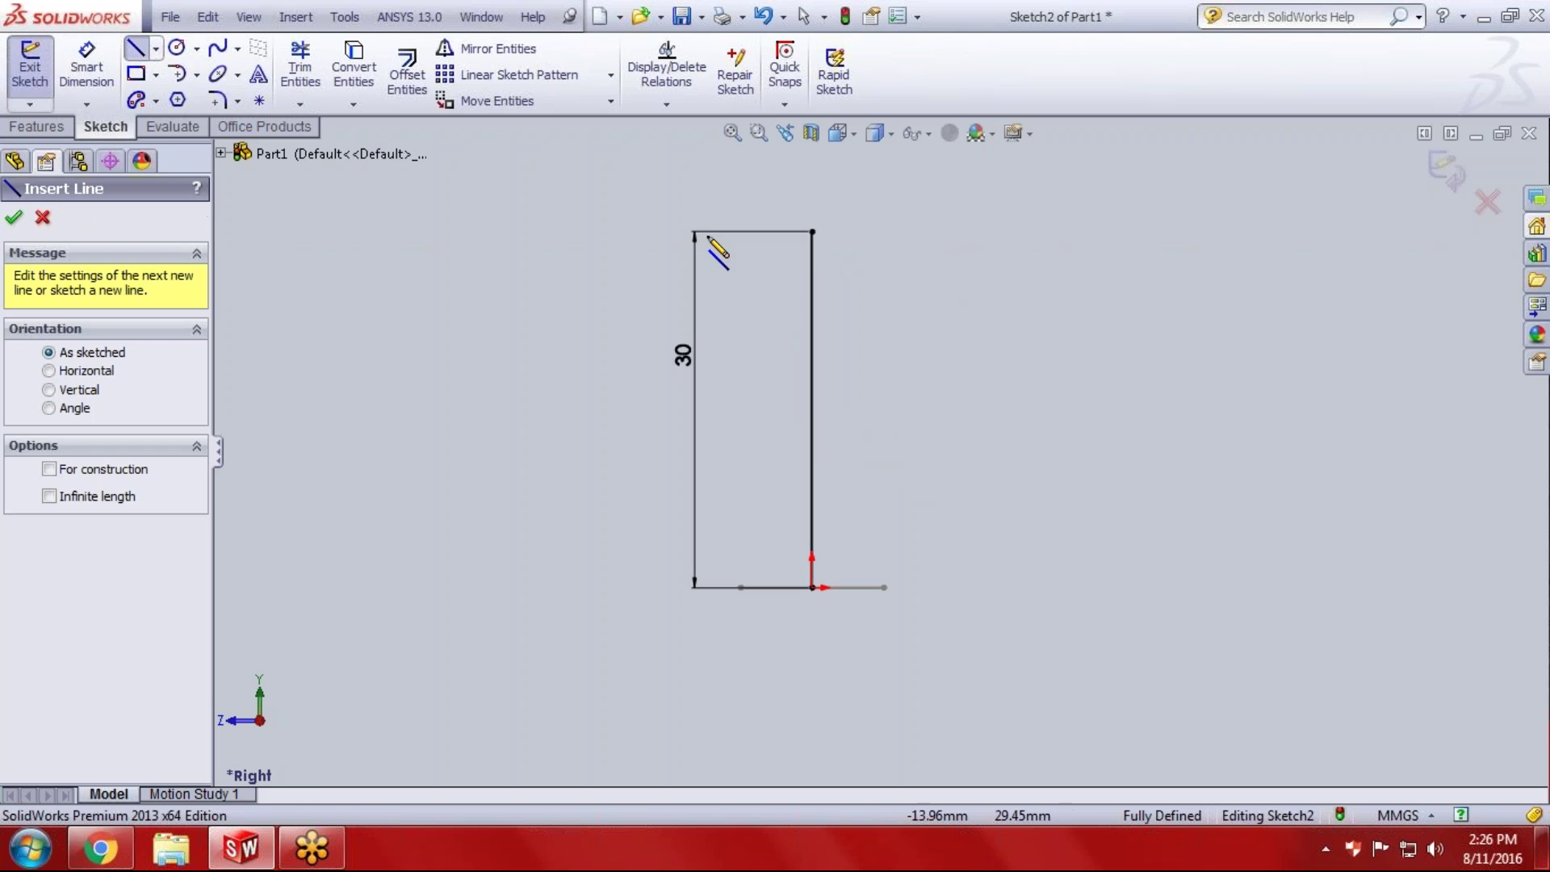
{"action": "left_click", "coordinate": [812, 233]}
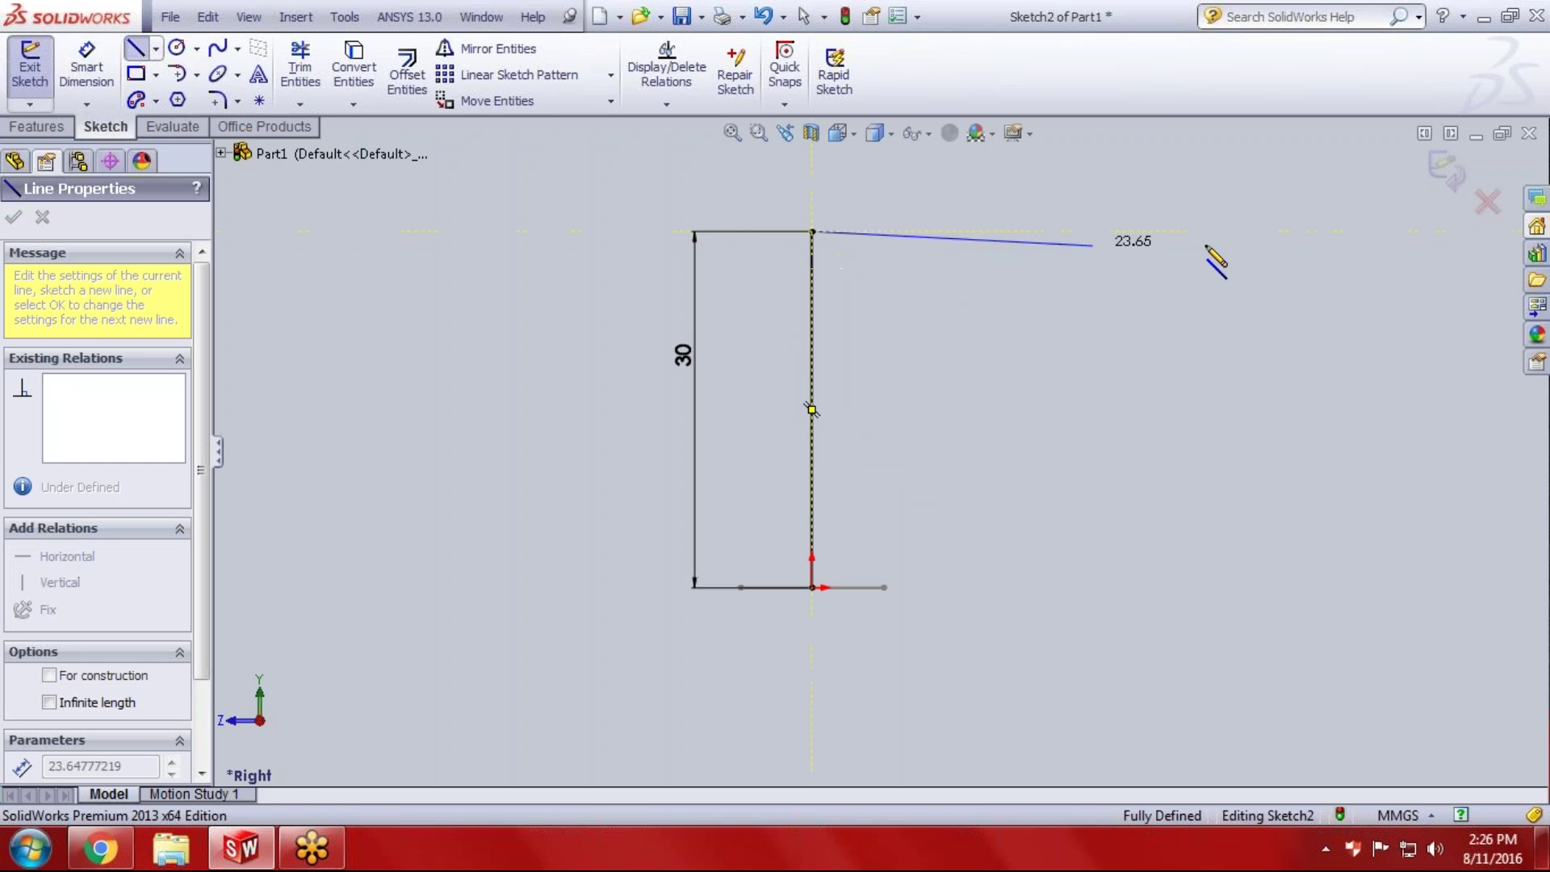
{"action": "left_click", "coordinate": [1263, 231]}
{"action": "key", "text": "Escape"}
Dimension the horizontal line to 60 mm.
{"action": "left_click", "coordinate": [87, 67]}
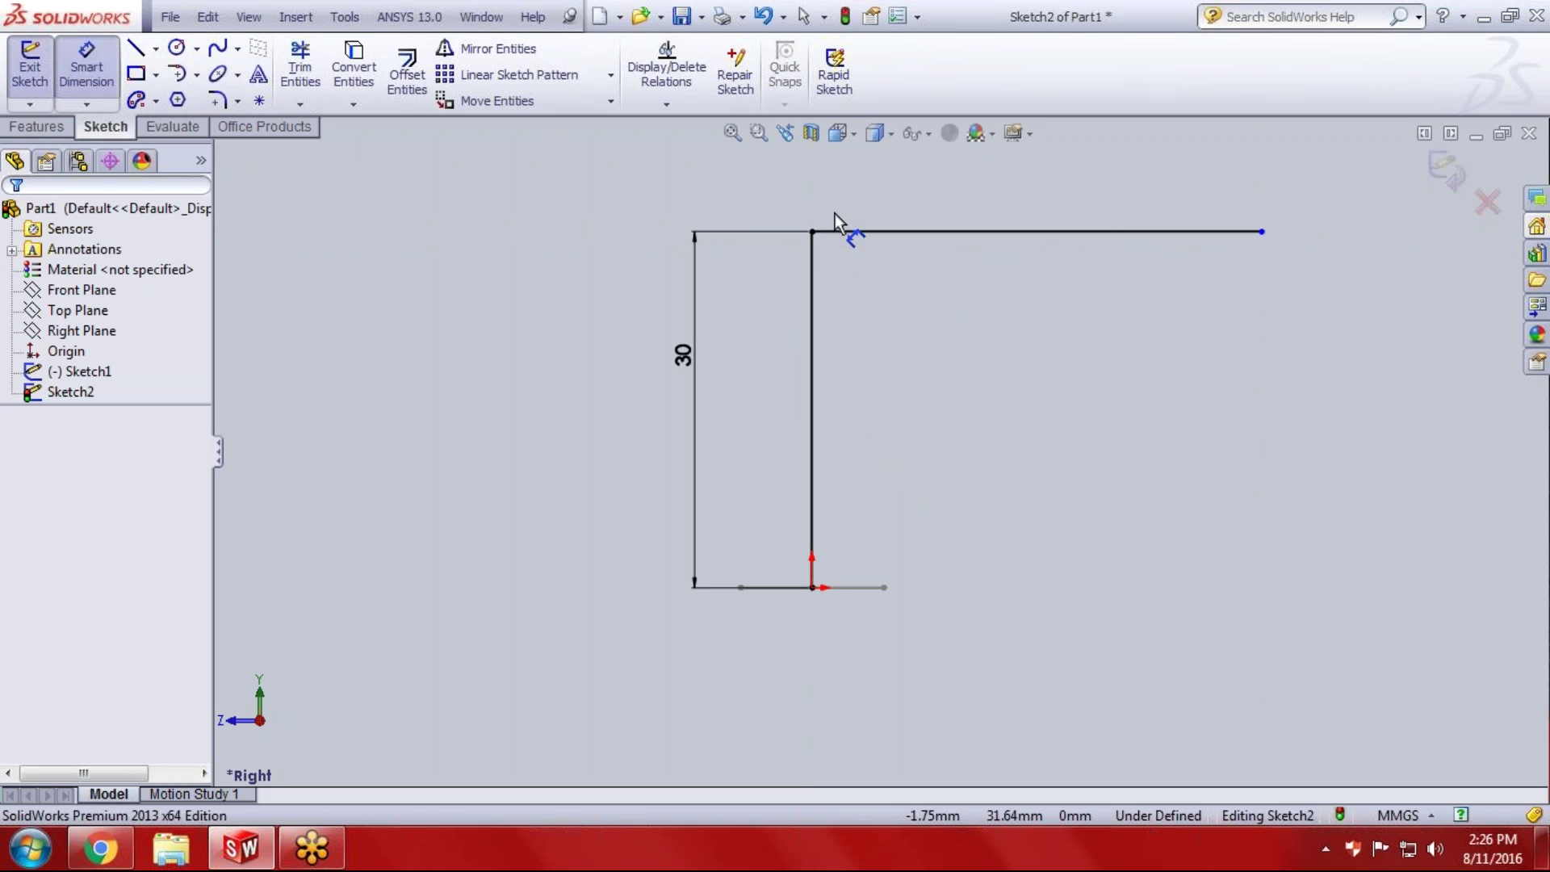
{"action": "left_click", "coordinate": [884, 231]}
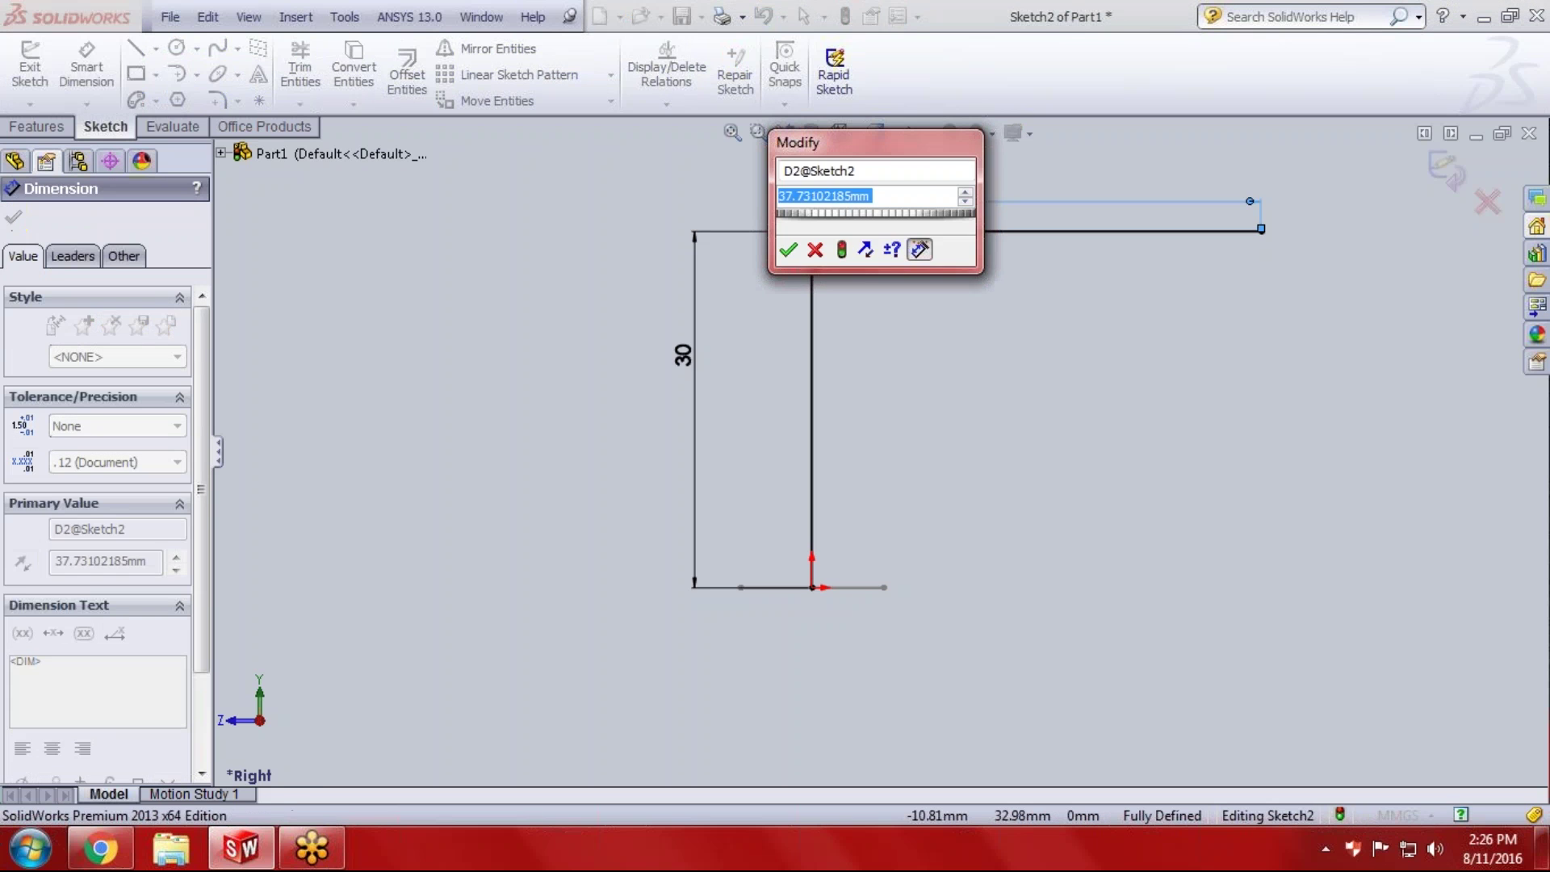
{"action": "type", "text": "50"}
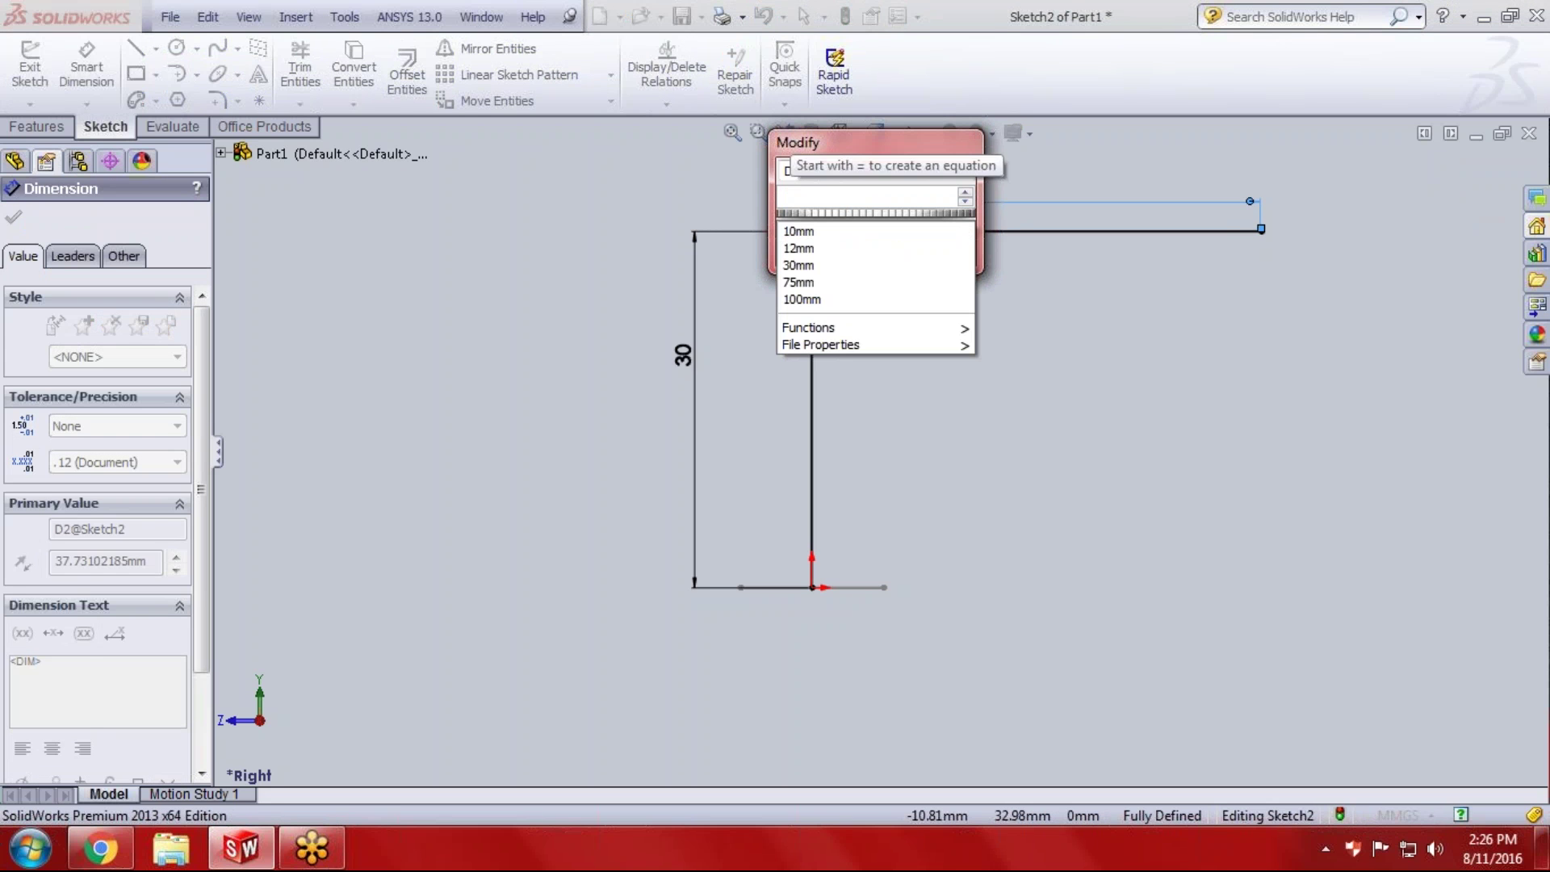
{"action": "key", "text": "Return"}
{"action": "scroll", "coordinate": [1296, 334], "scroll_direction": "down", "scroll_amount": 2}
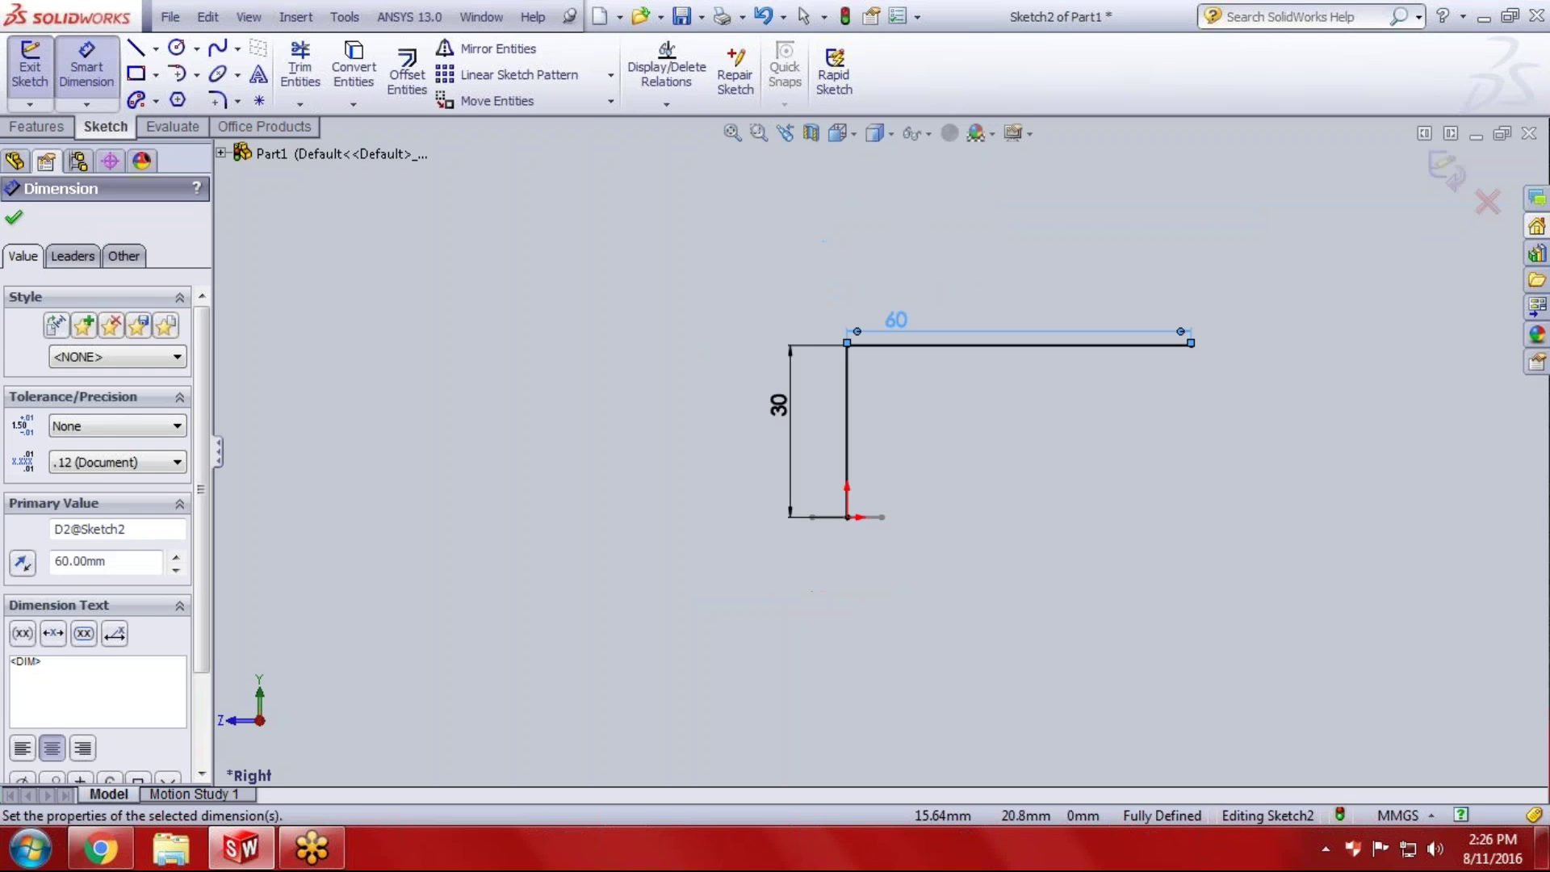
{"action": "scroll", "coordinate": [992, 388], "scroll_direction": "up", "scroll_amount": 3}
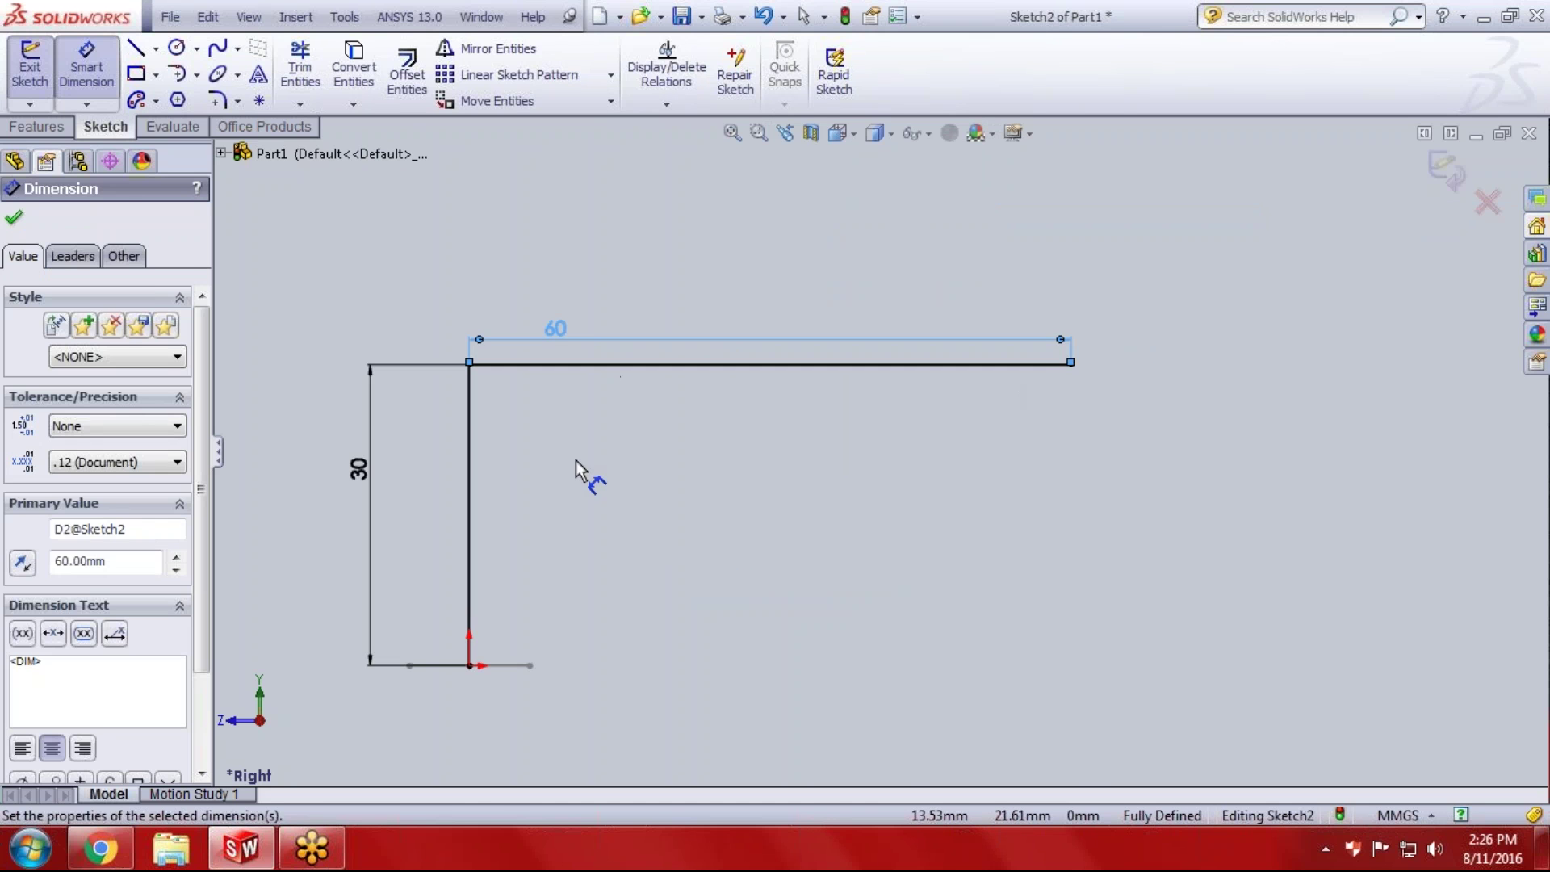
{"action": "key", "text": "Escape"}
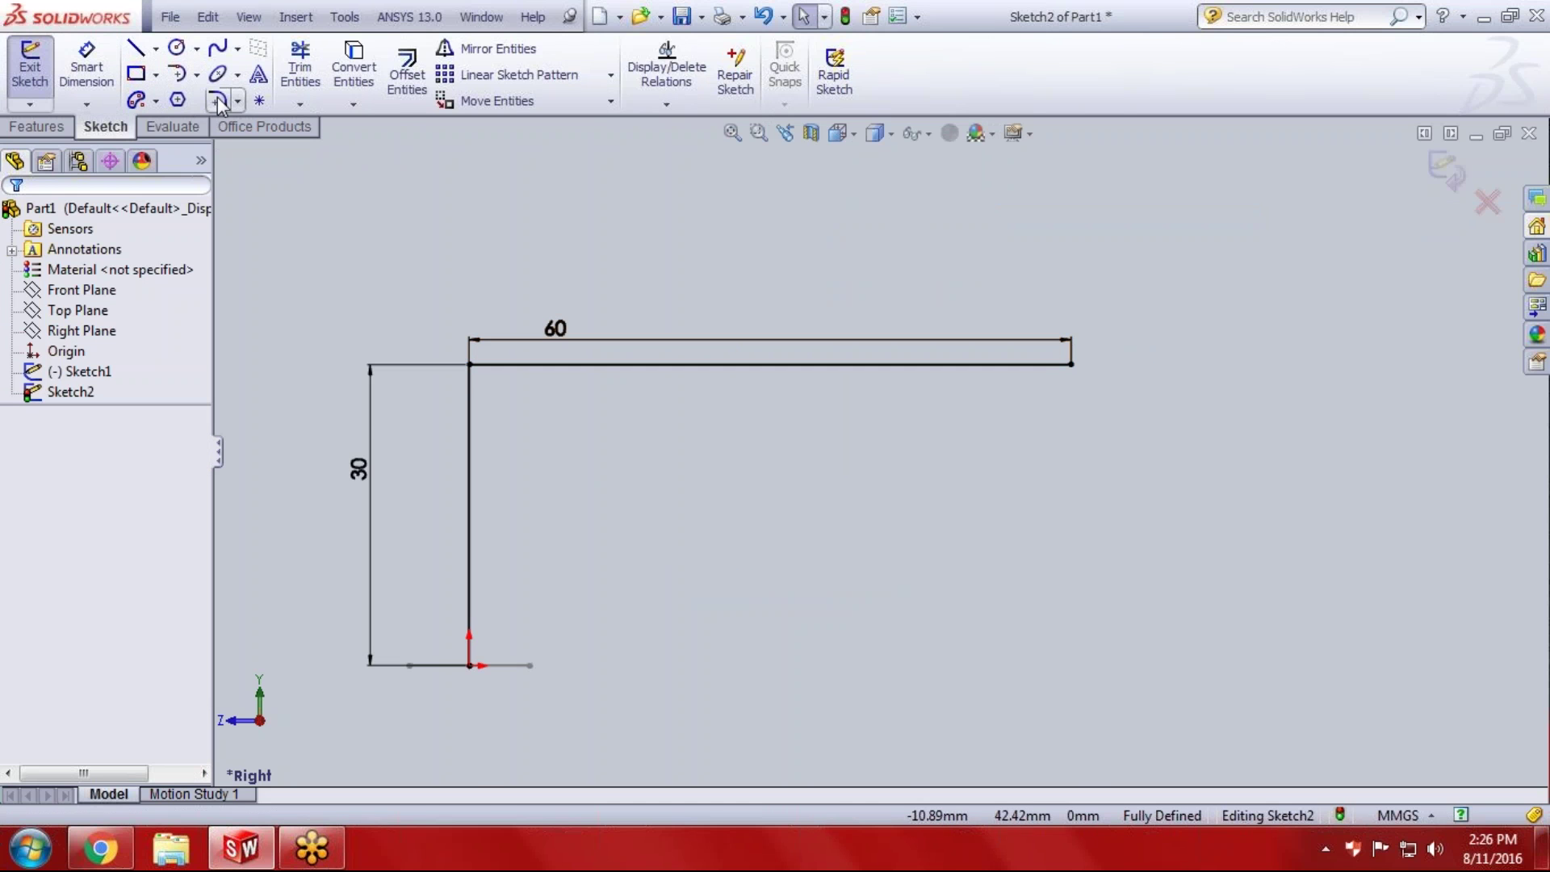
Round the corner between the vertical and horizontal lines with an 8 mm sketch fillet.
{"action": "left_click", "coordinate": [237, 100]}
{"action": "left_click", "coordinate": [281, 126]}
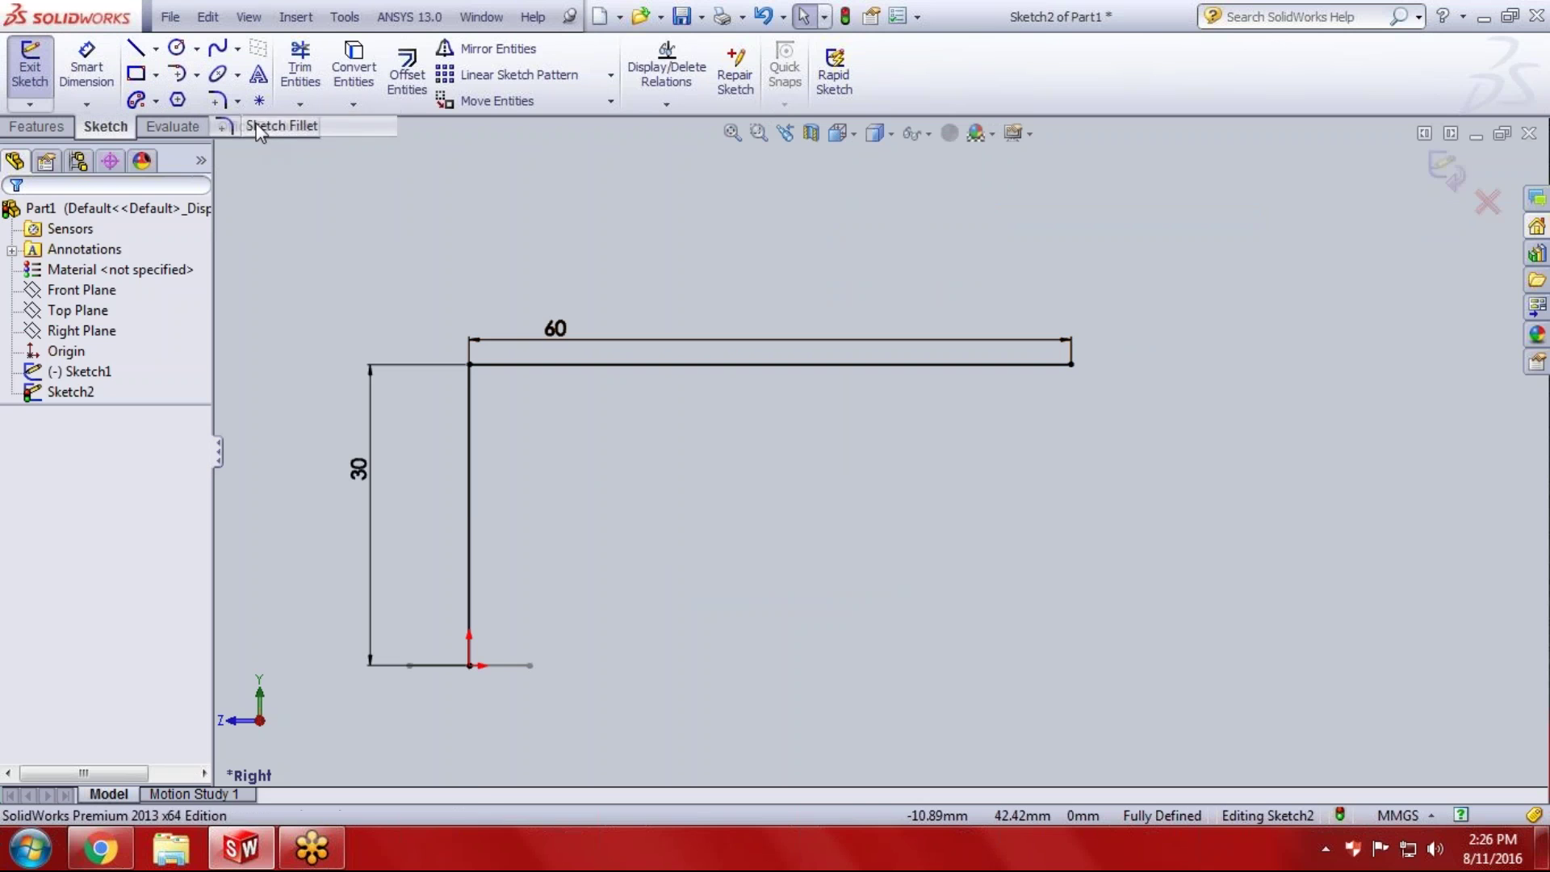
{"action": "left_click", "coordinate": [472, 412]}
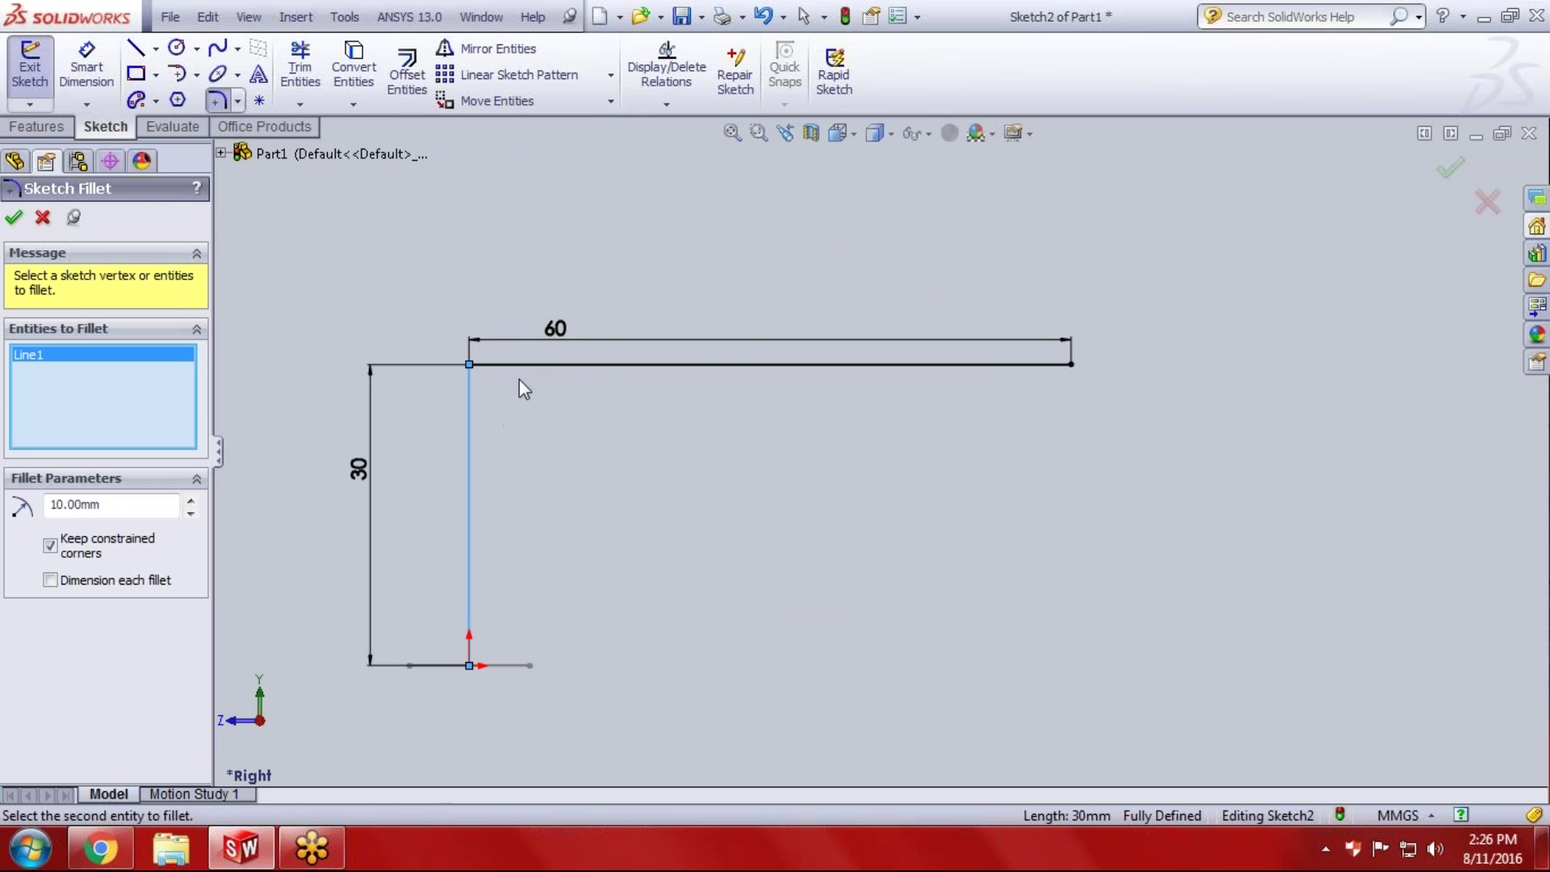
{"action": "left_click", "coordinate": [557, 361]}
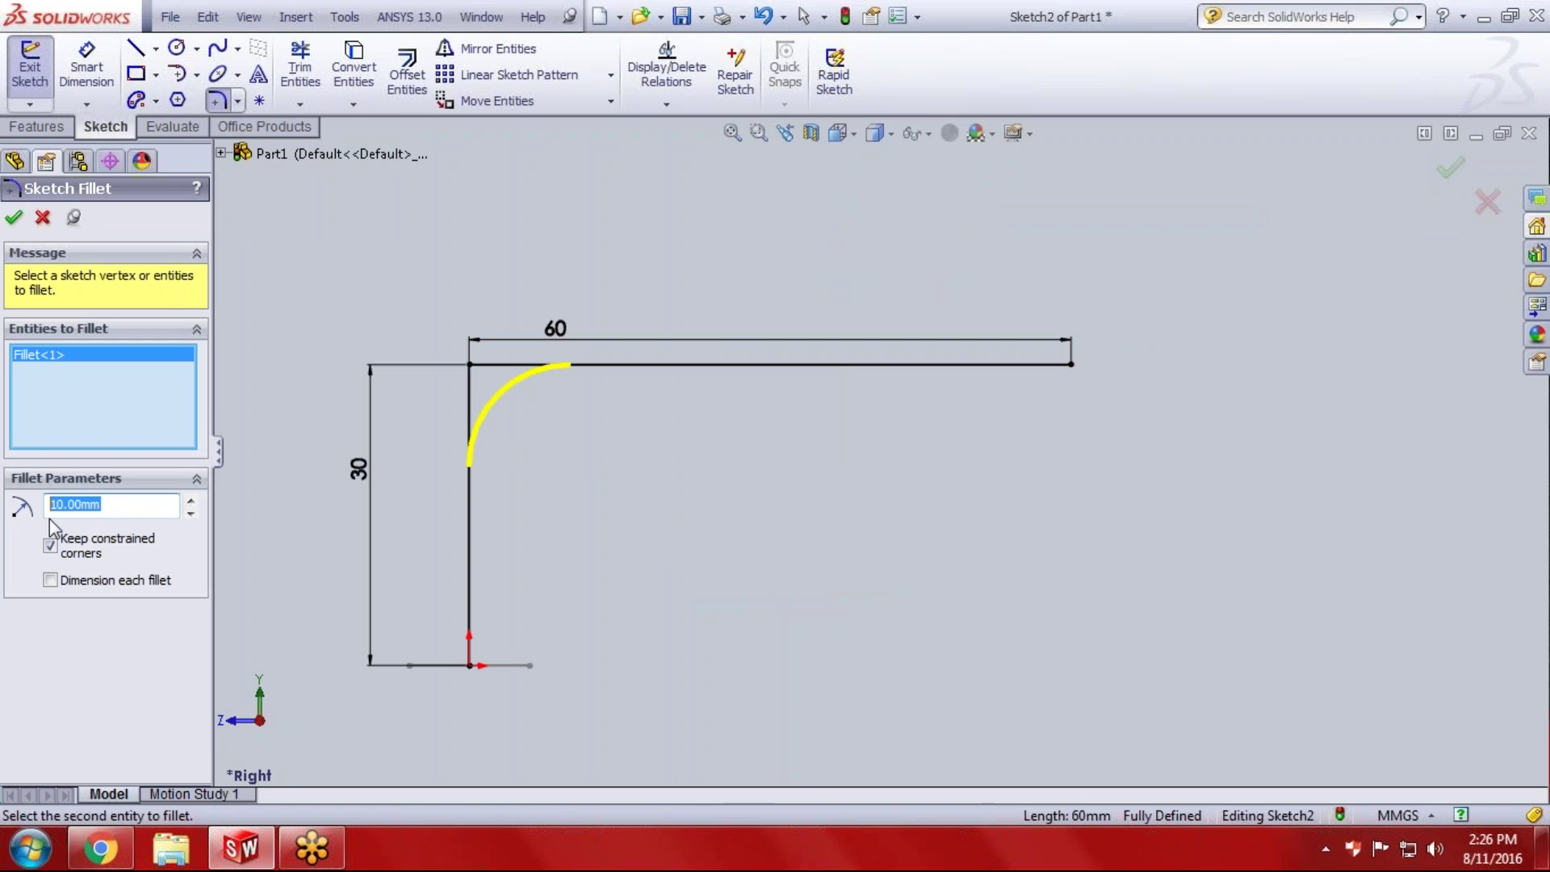
{"action": "type", "text": "1"}
{"action": "key", "text": "Return"}
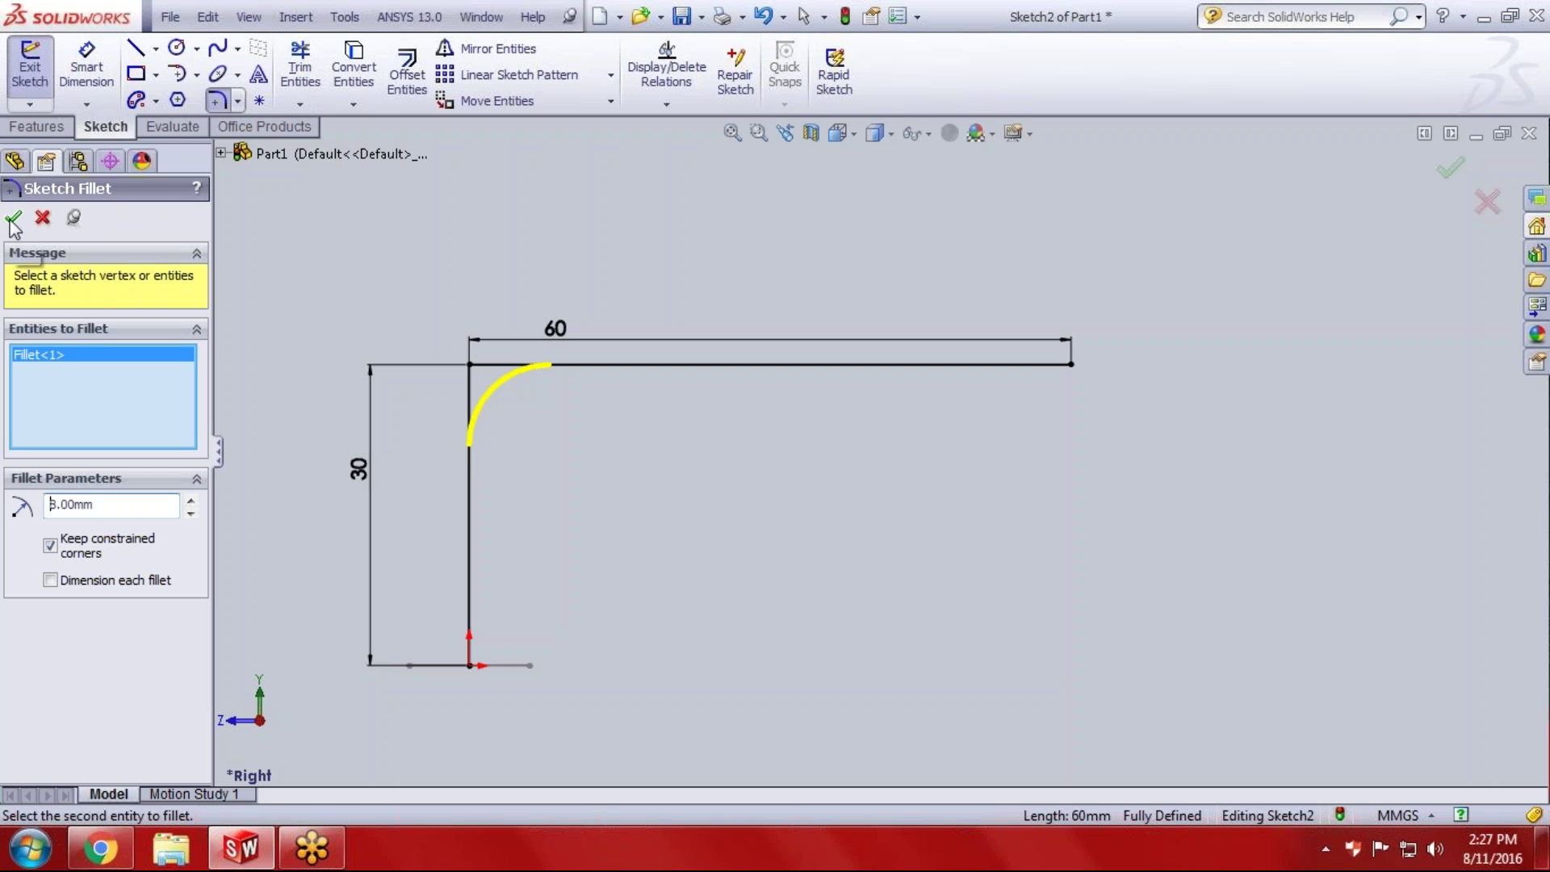
{"action": "left_click", "coordinate": [15, 218]}
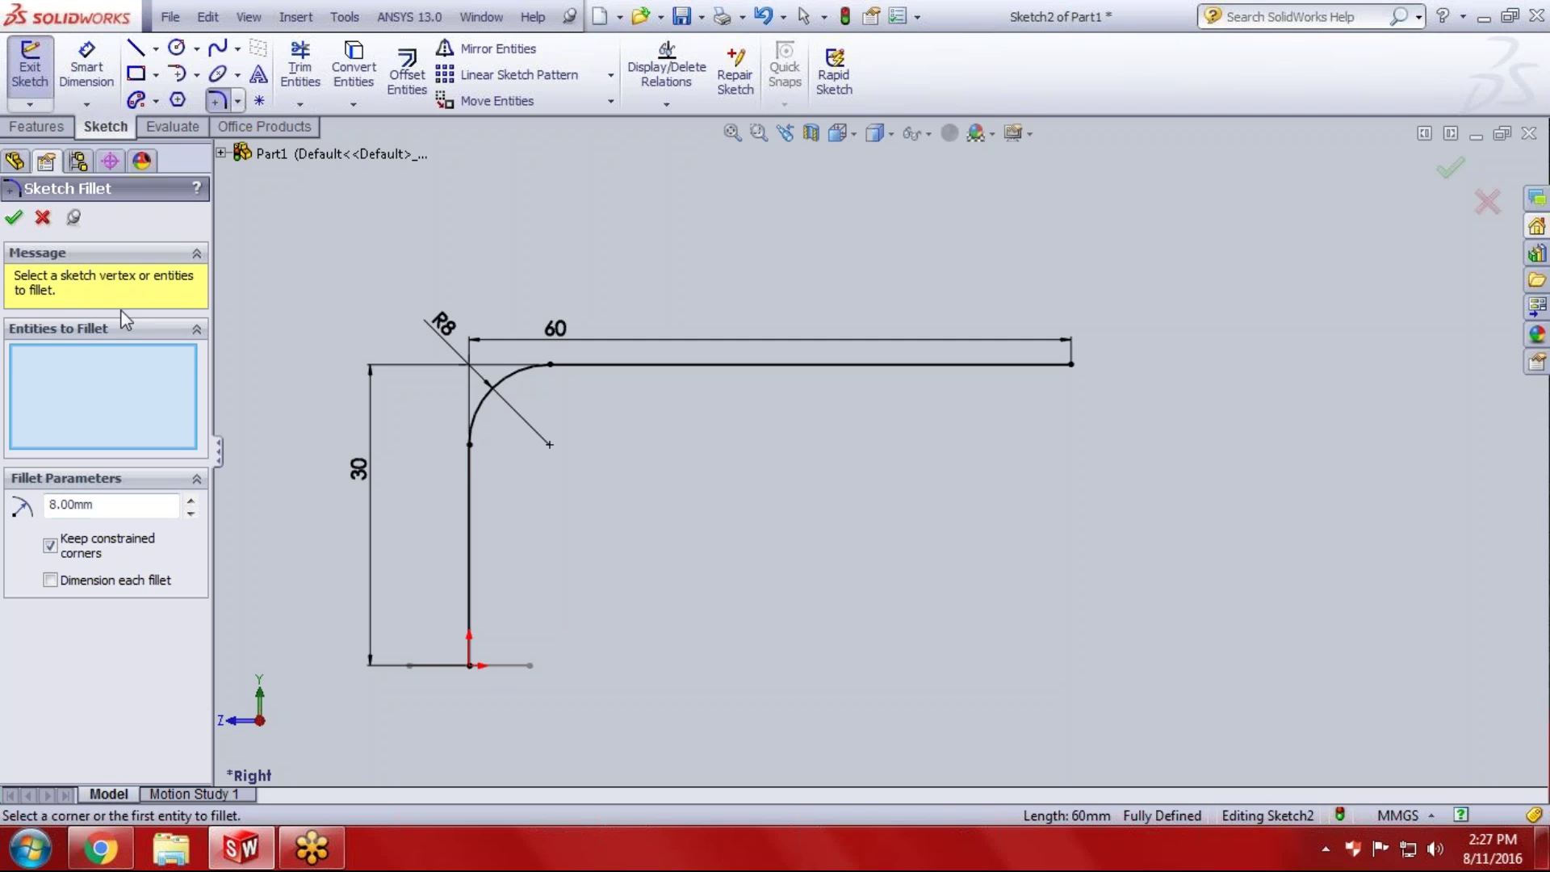
{"action": "left_click", "coordinate": [14, 218]}
{"action": "key", "text": "f"}
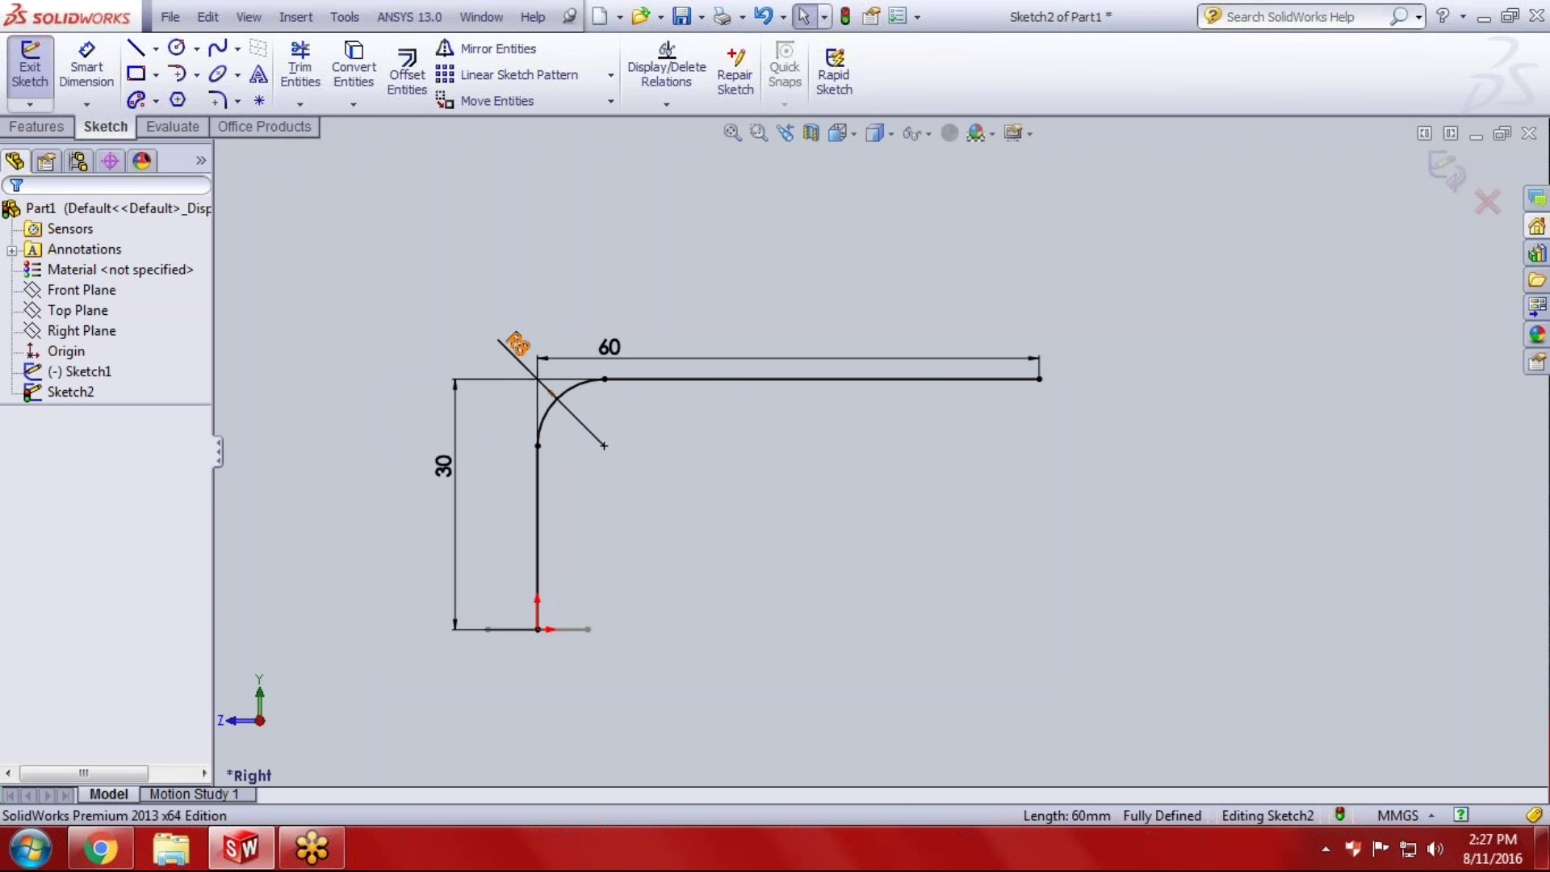
Exit Sketch2, then check Sketch1 and Sketch2 together in an orbited 3D view.
{"action": "left_click", "coordinate": [1449, 169]}
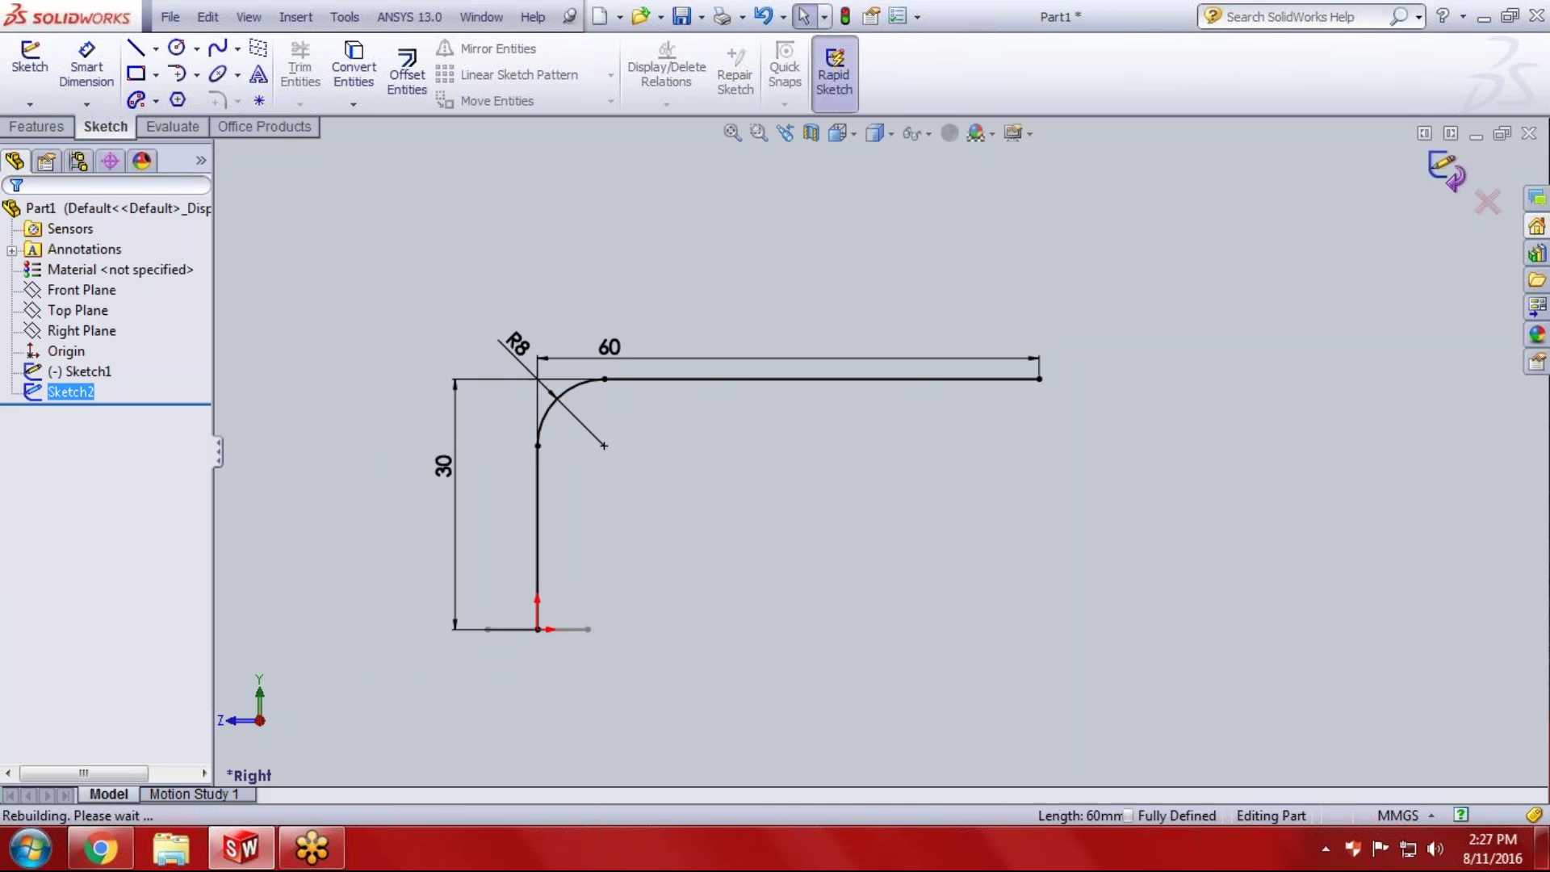
{"action": "left_click", "coordinate": [832, 582]}
{"action": "middle_click_drag", "start_coordinate": [799, 522], "coordinate": [848, 376]}
{"action": "scroll", "coordinate": [782, 434], "scroll_direction": "down", "scroll_amount": 1}
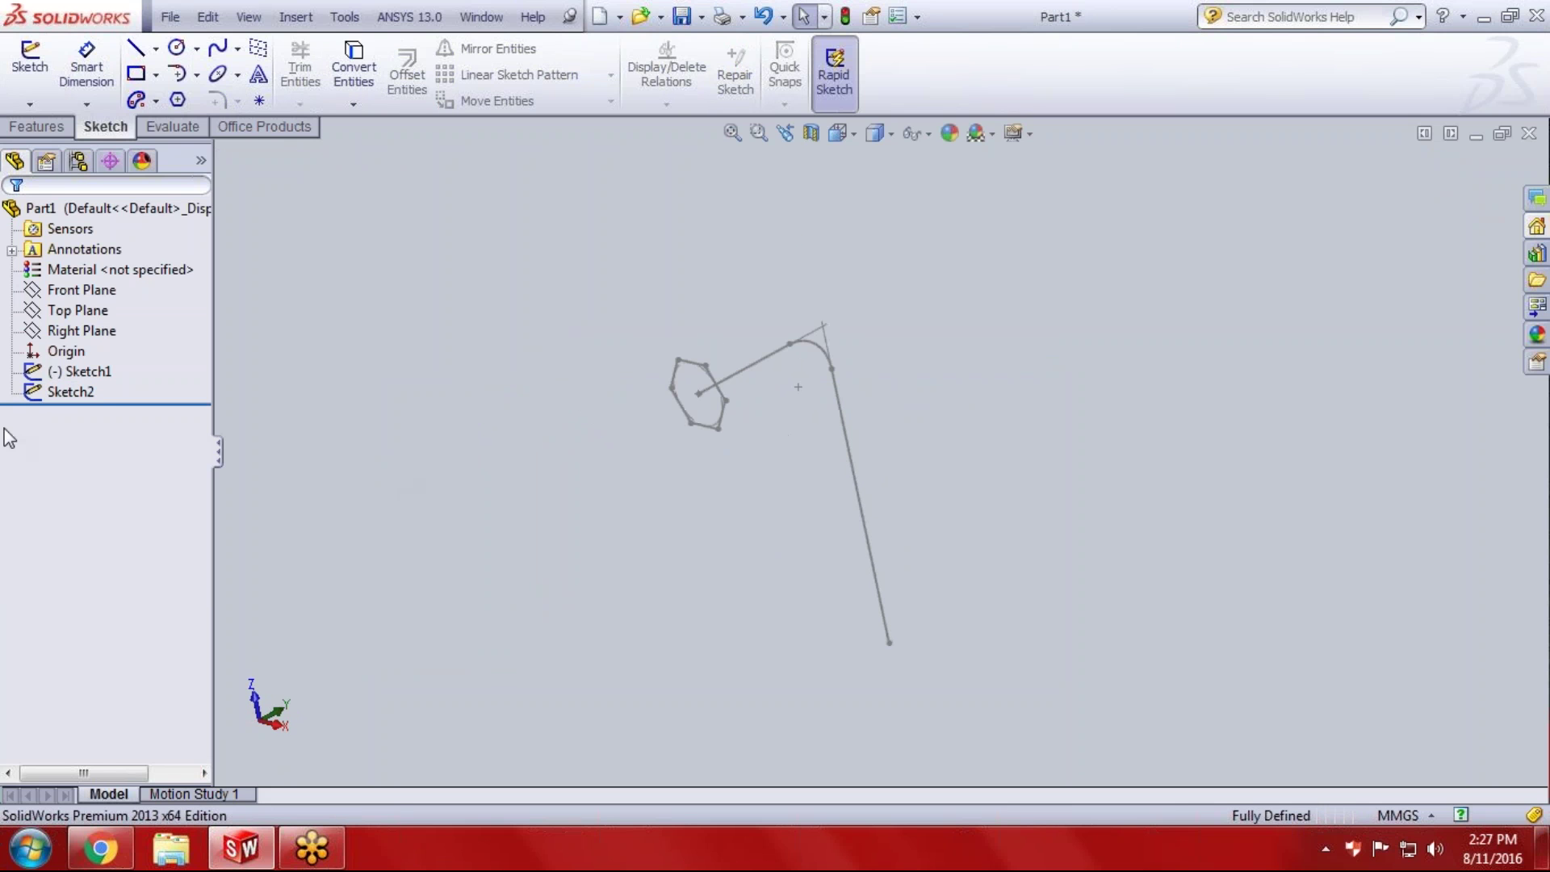
{"action": "left_click", "coordinate": [85, 372]}
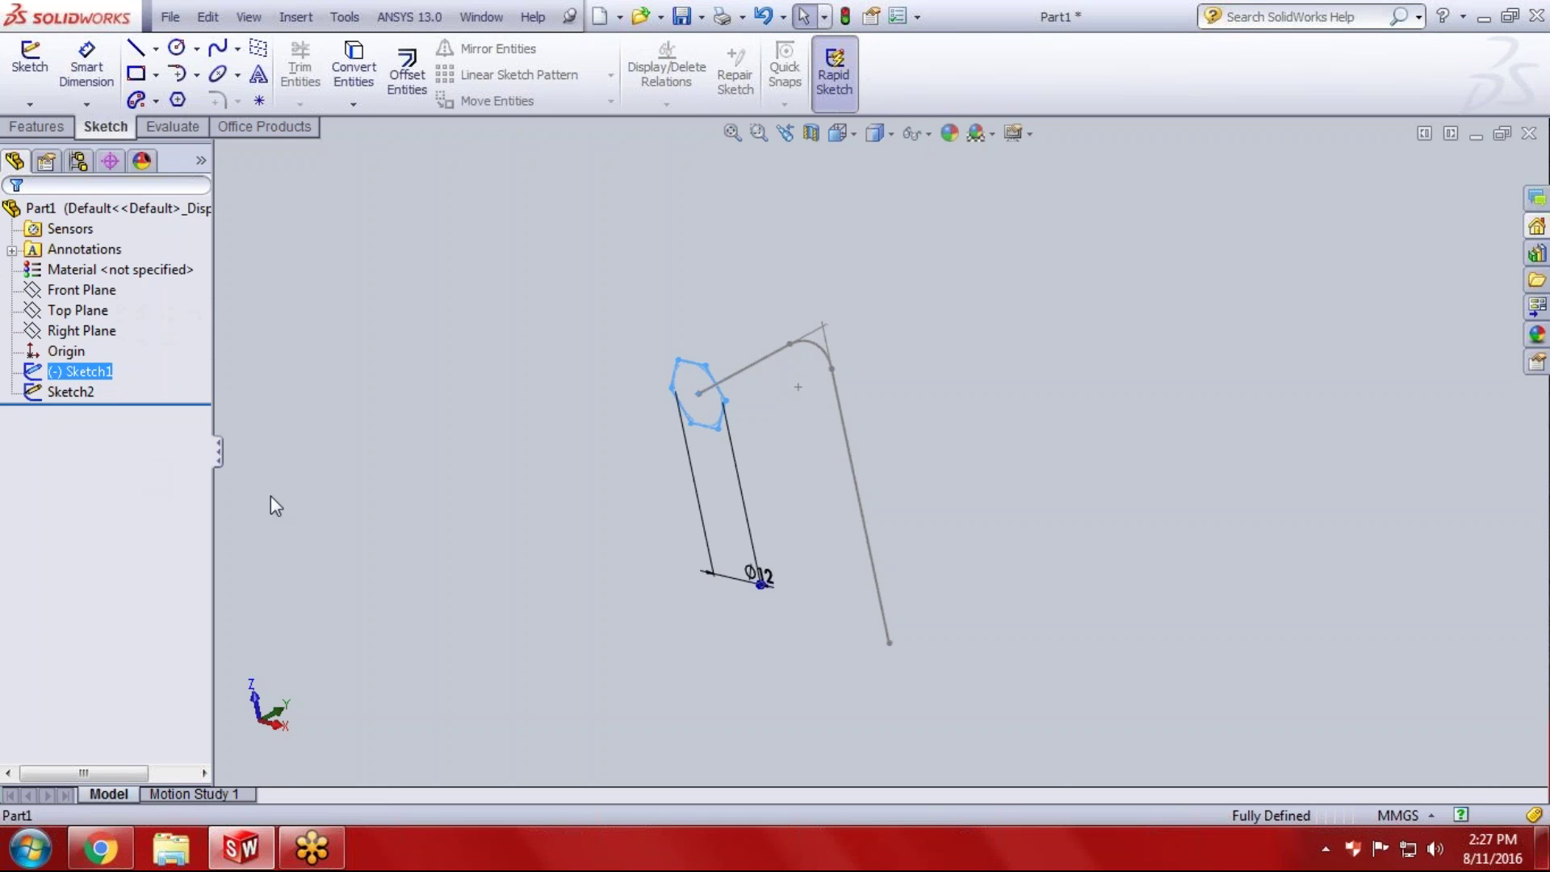
{"action": "left_click", "coordinate": [71, 391]}
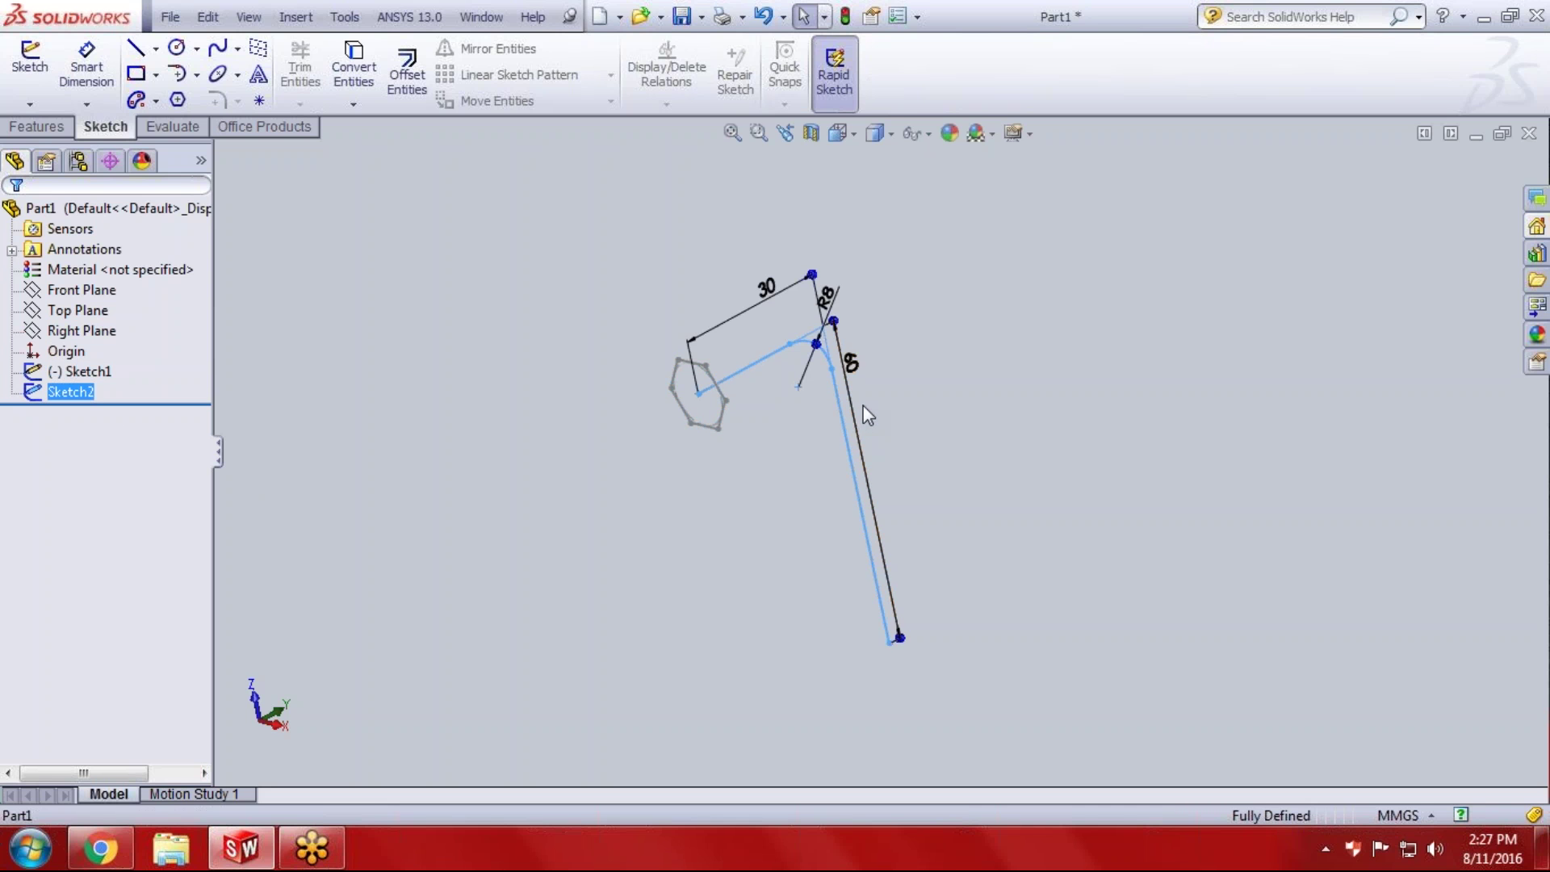
{"action": "scroll", "coordinate": [745, 433], "scroll_direction": "down", "scroll_amount": 2}
{"action": "left_click", "coordinate": [750, 435]}
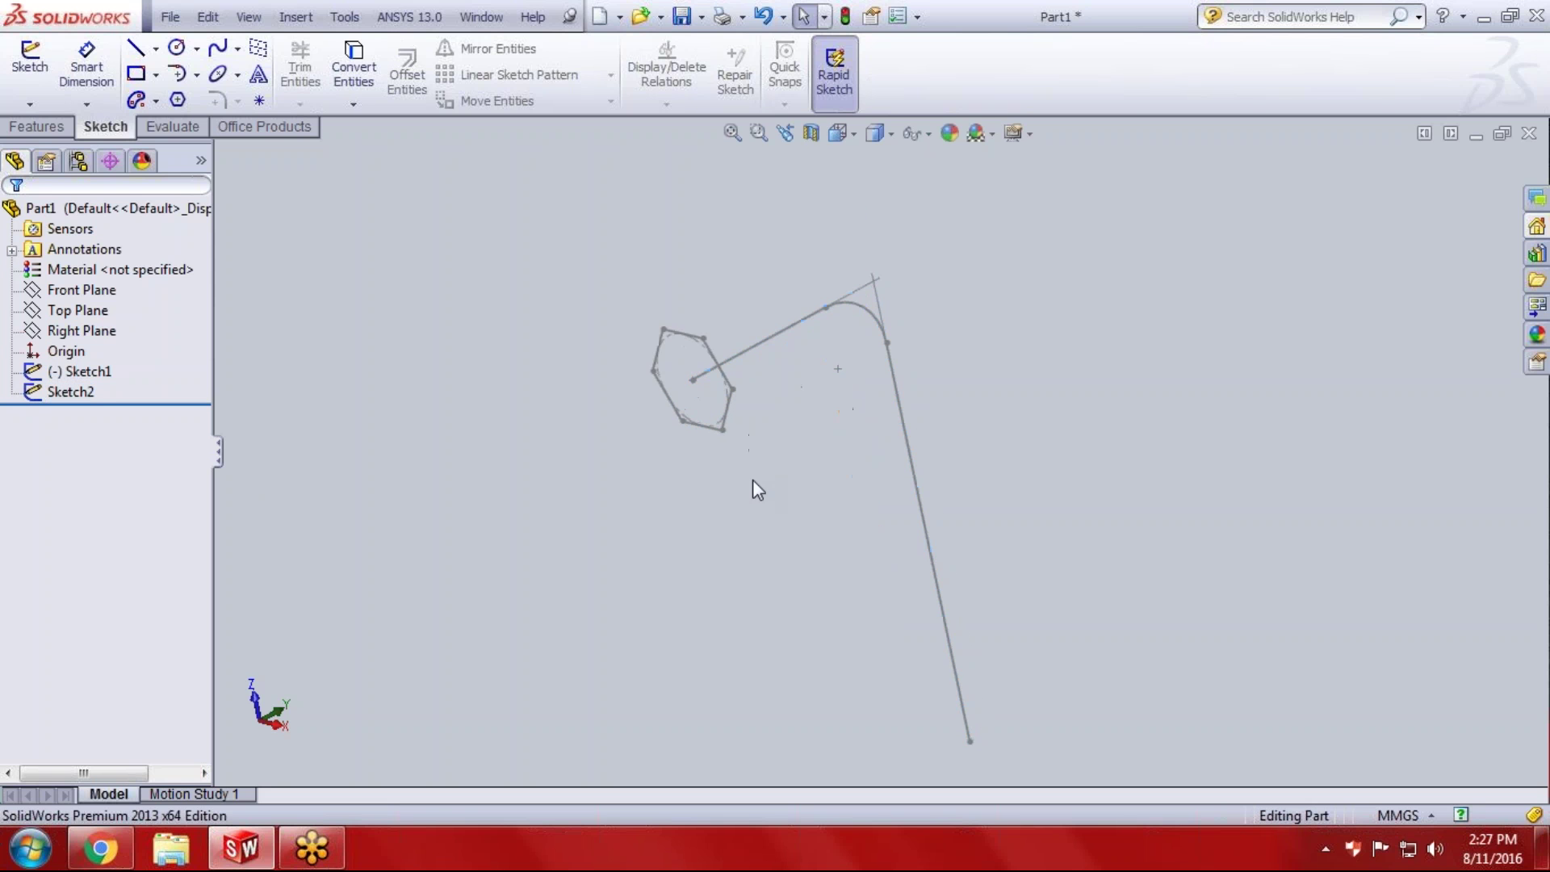
{"action": "middle_click_drag", "start_coordinate": [750, 460], "coordinate": [727, 496]}
{"action": "left_click", "coordinate": [36, 126]}
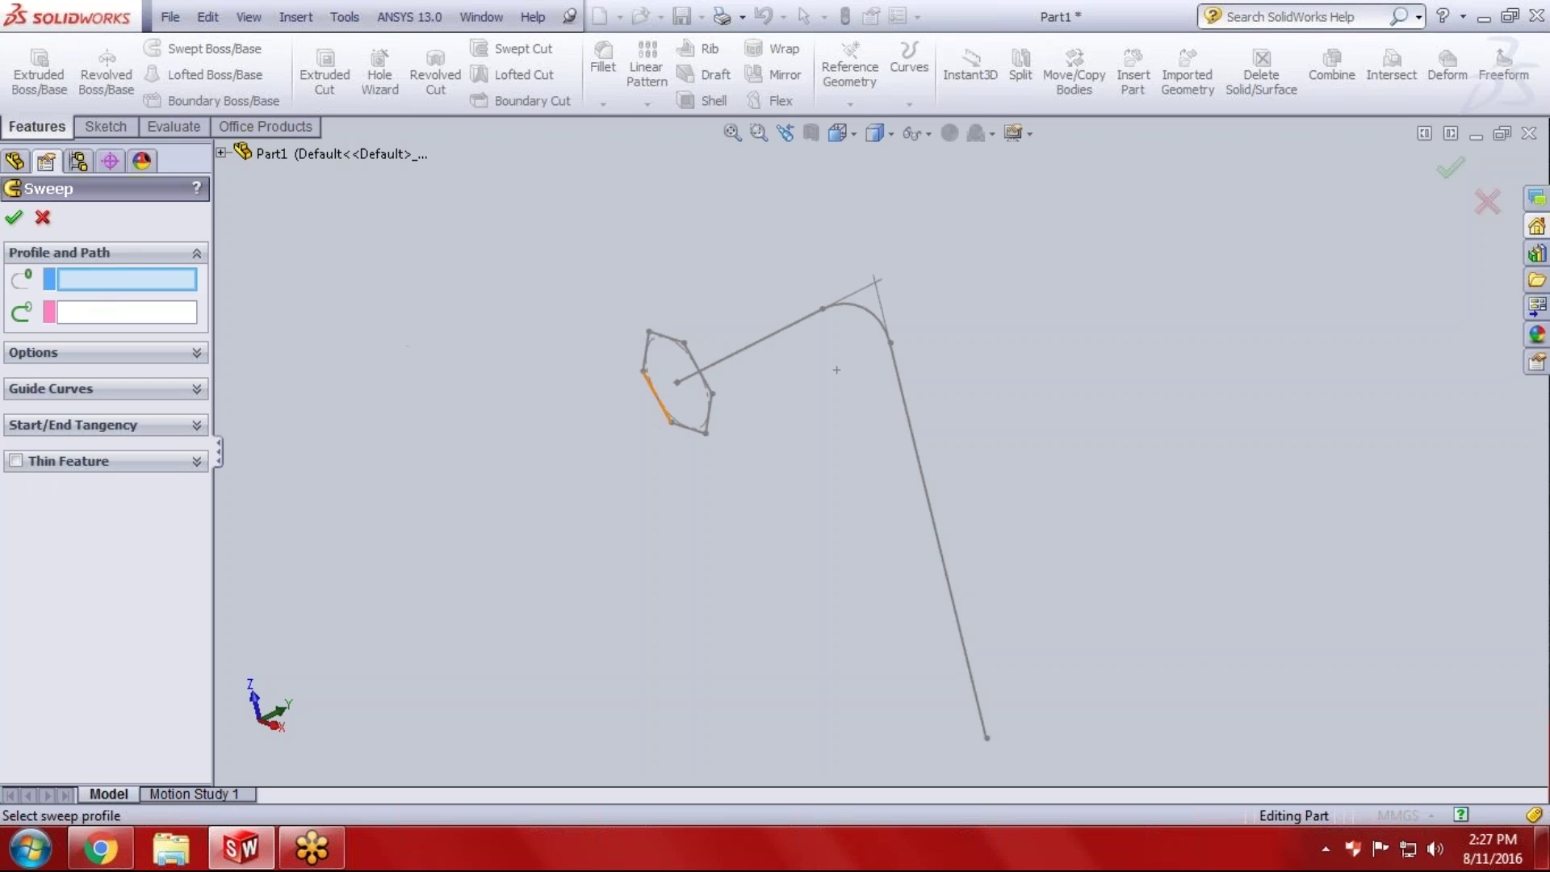
Set the hexagon Sketch1 as the sweep profile and Sketch2 as the path.
{"action": "left_click", "coordinate": [590, 415]}
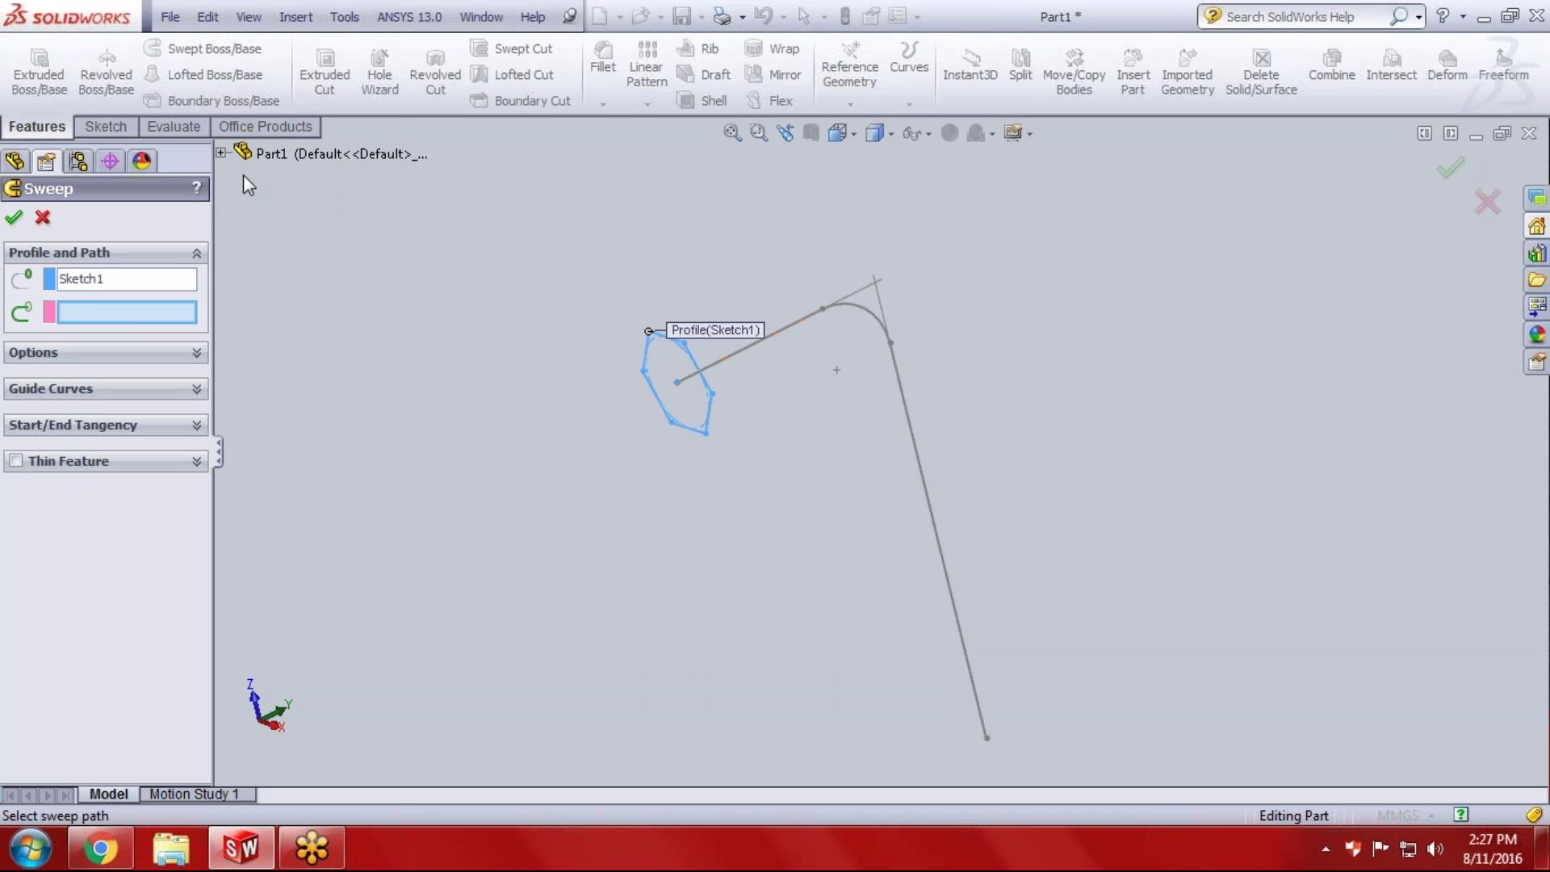
{"action": "left_click", "coordinate": [222, 153]}
{"action": "left_click", "coordinate": [299, 337]}
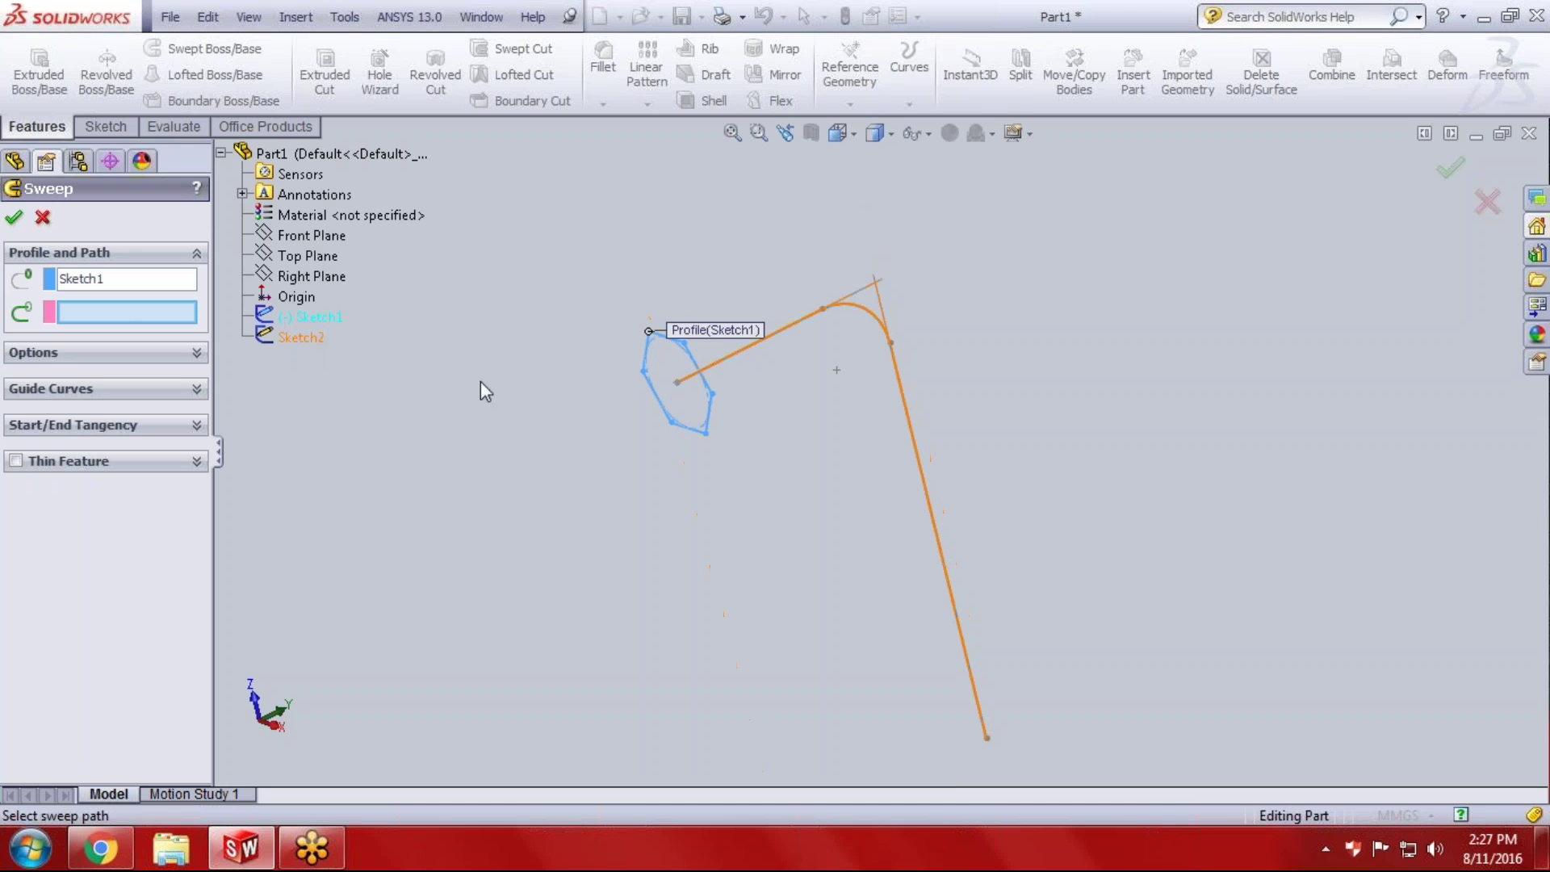
{"action": "left_click", "coordinate": [308, 339]}
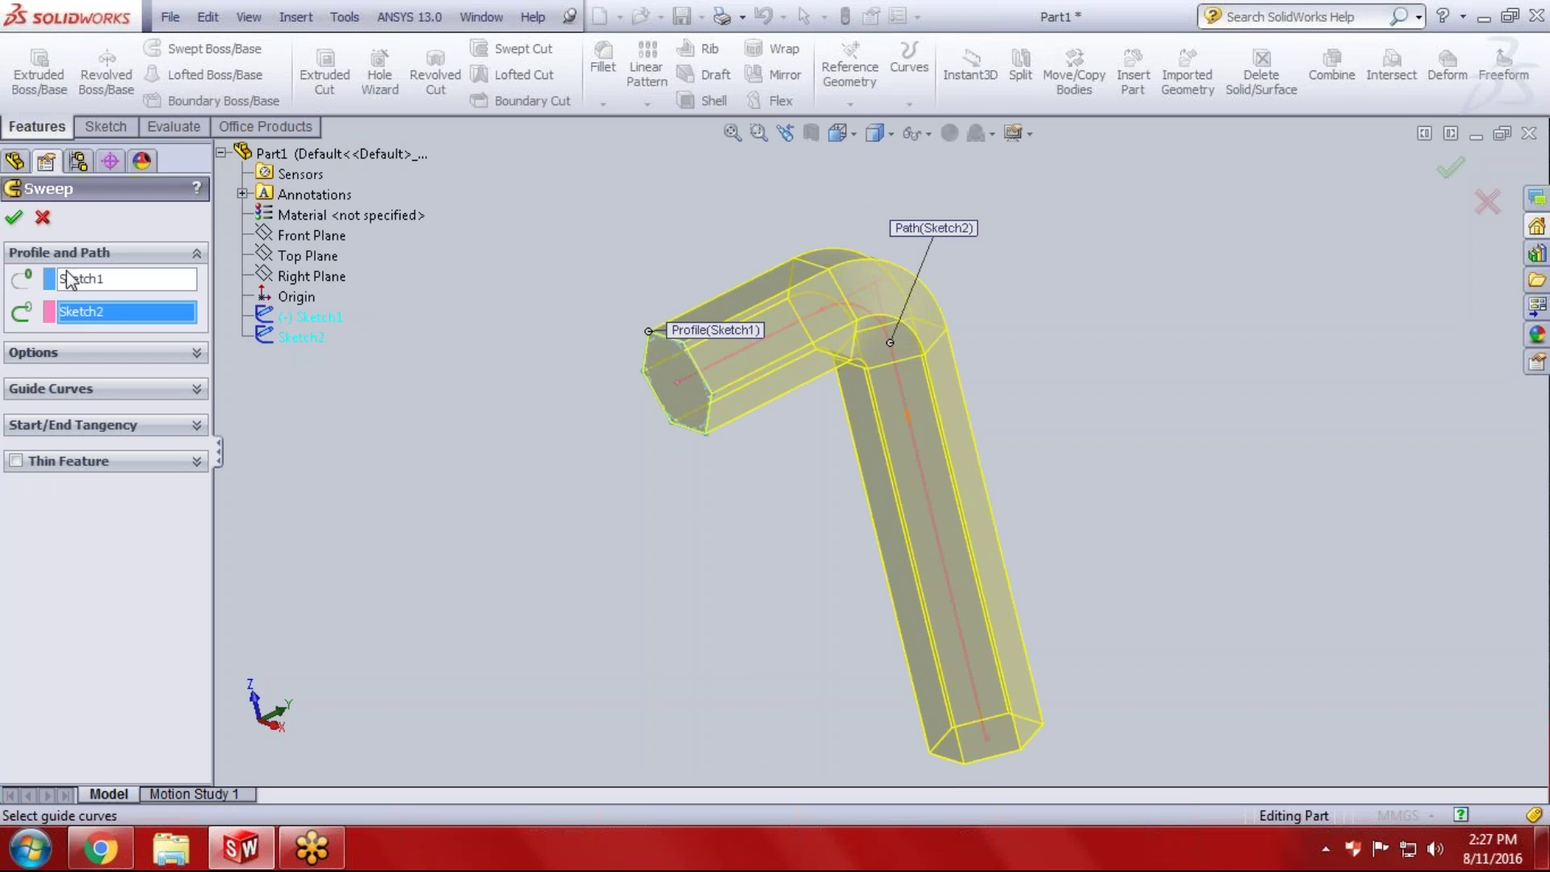
Orbit the swept solid to inspect its hexagonal end, then select Sweep1.
{"action": "middle_click_drag", "start_coordinate": [471, 540], "coordinate": [459, 526]}
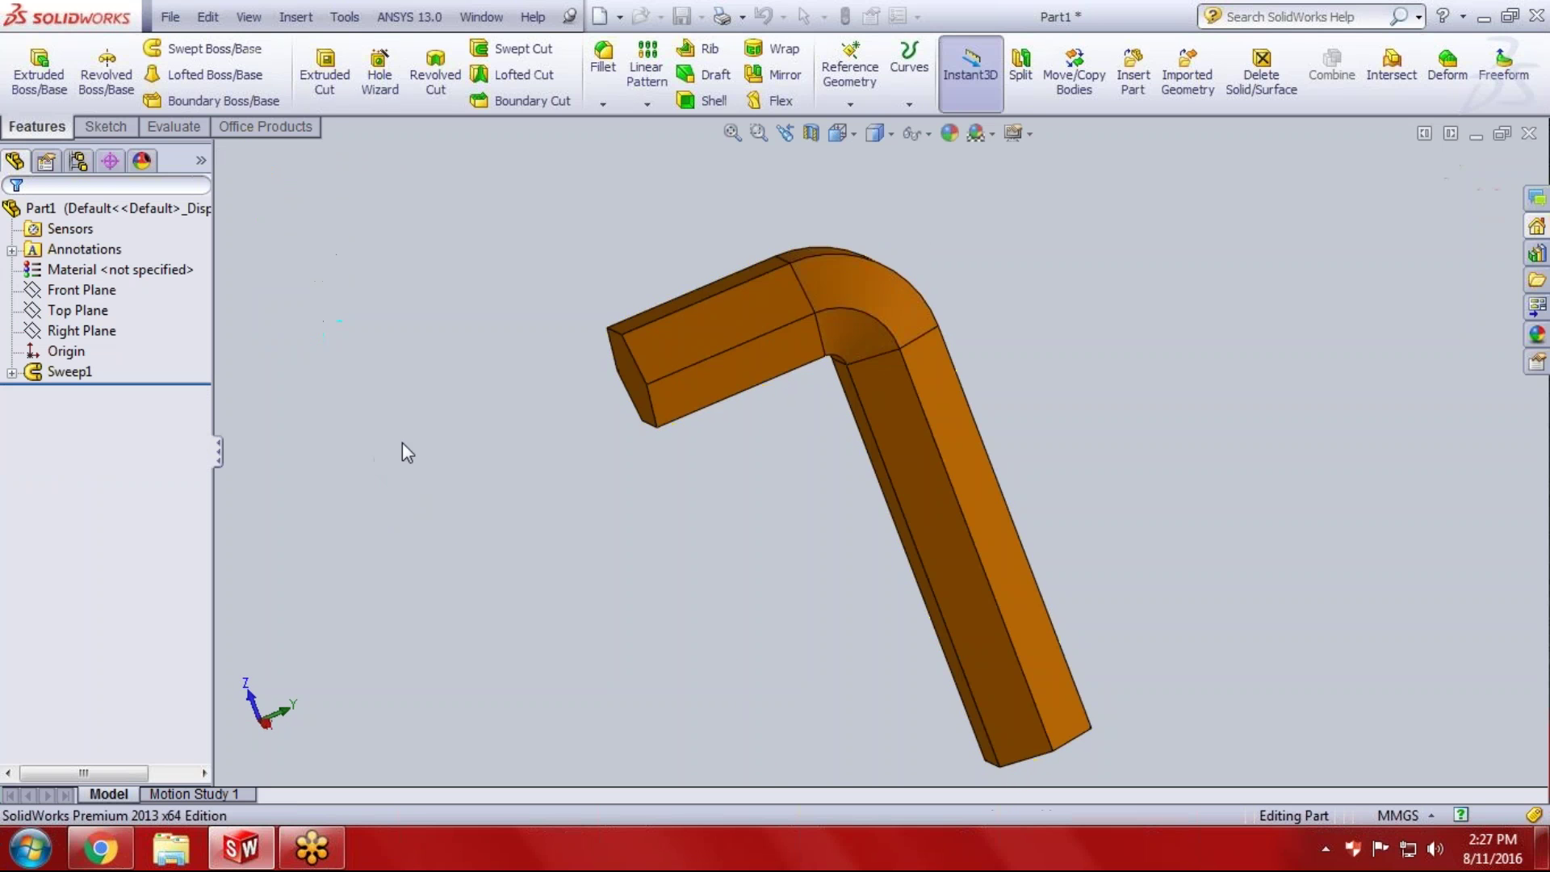
{"action": "scroll", "coordinate": [408, 449], "scroll_direction": "down", "scroll_amount": 3}
{"action": "mouse_move", "coordinate": [407, 448]}
{"action": "middle_mouse_down"}
{"action": "mouse_move", "coordinate": [680, 373]}
{"action": "mouse_move", "coordinate": [542, 454]}
{"action": "middle_mouse_up"}
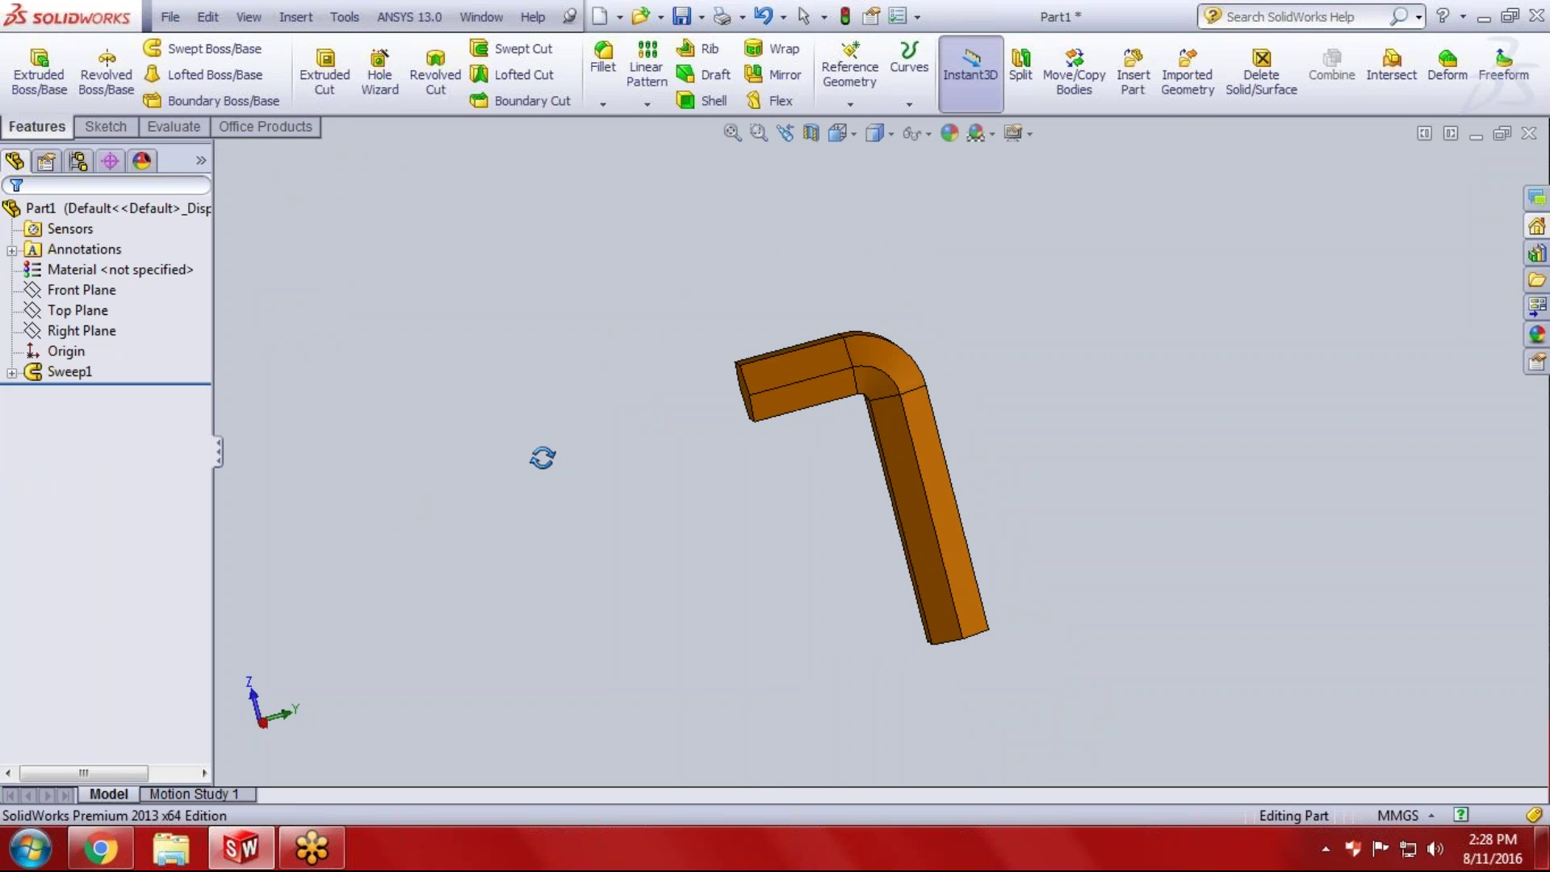
{"action": "scroll", "coordinate": [785, 546], "scroll_direction": "up", "scroll_amount": 2}
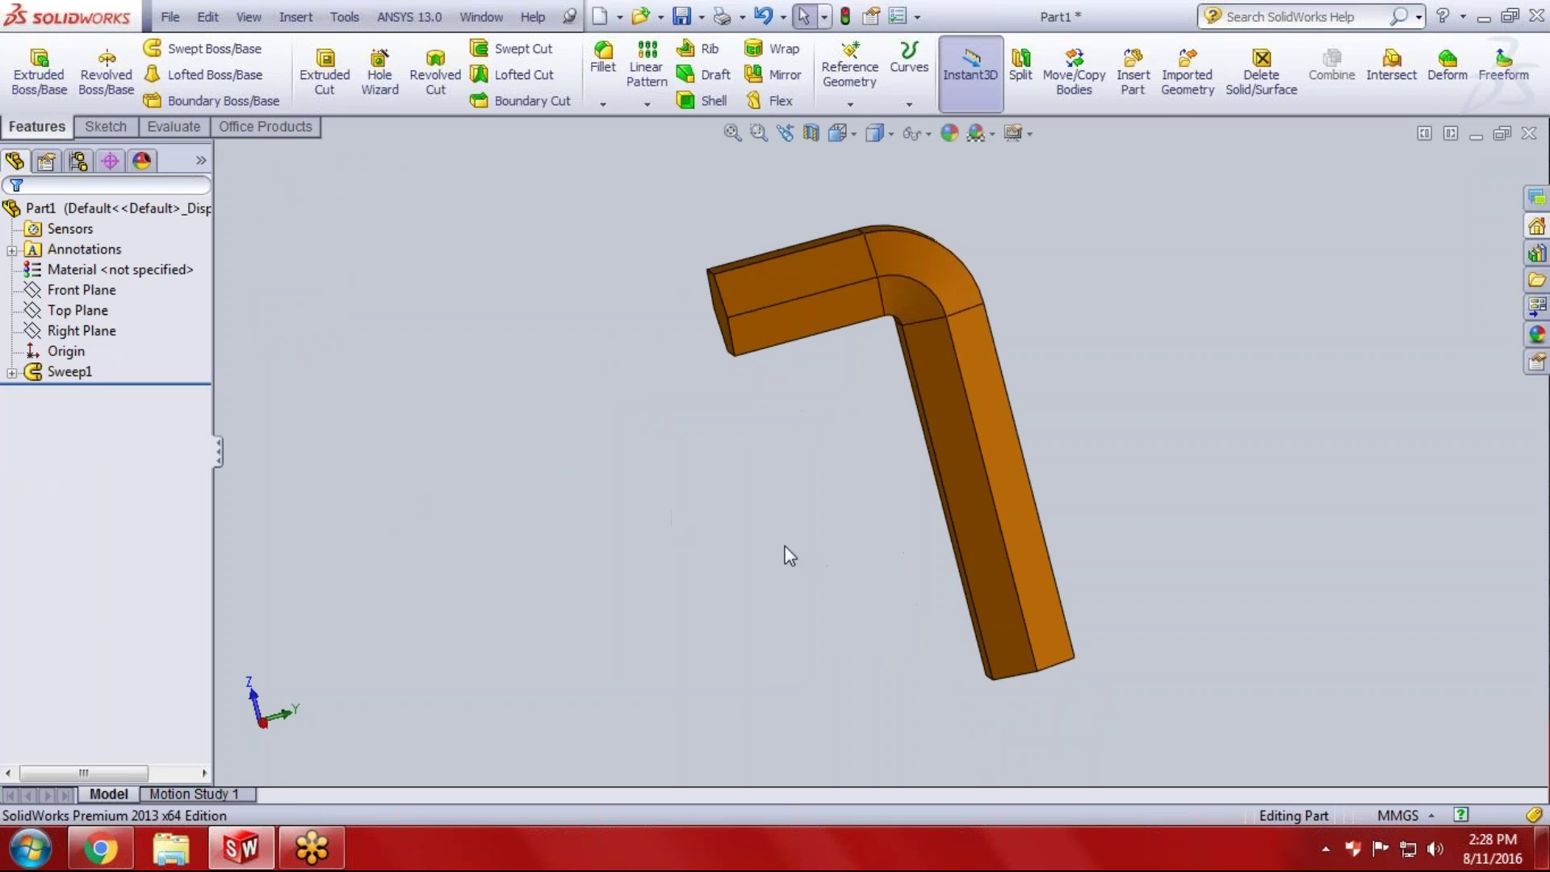
{"action": "middle_click_drag", "start_coordinate": [784, 546], "coordinate": [885, 509]}
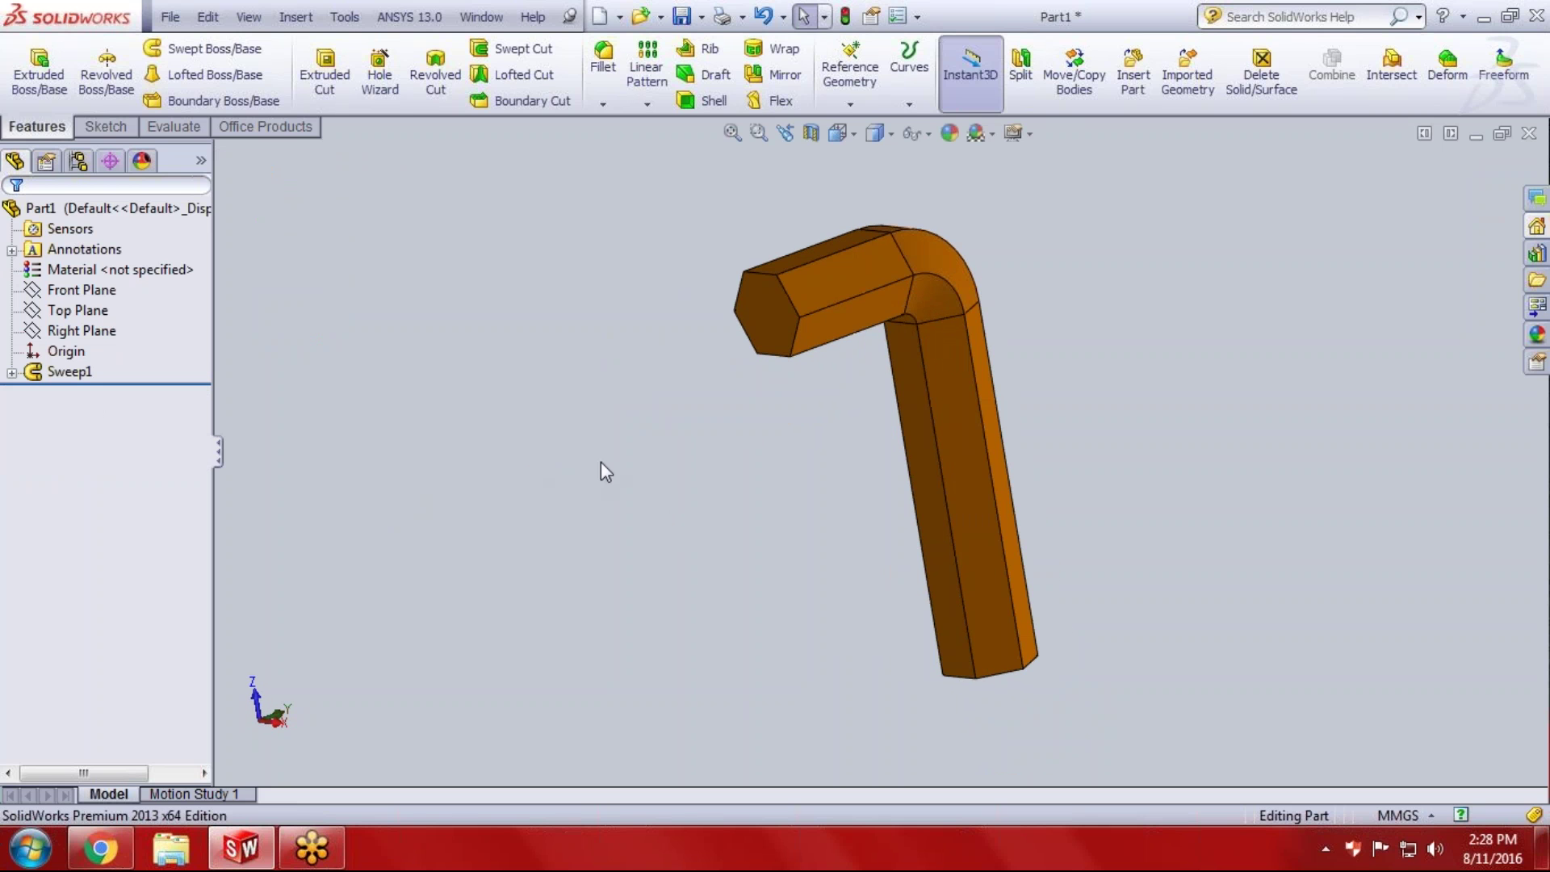
{"action": "middle_click_drag", "start_coordinate": [606, 471], "coordinate": [530, 453]}
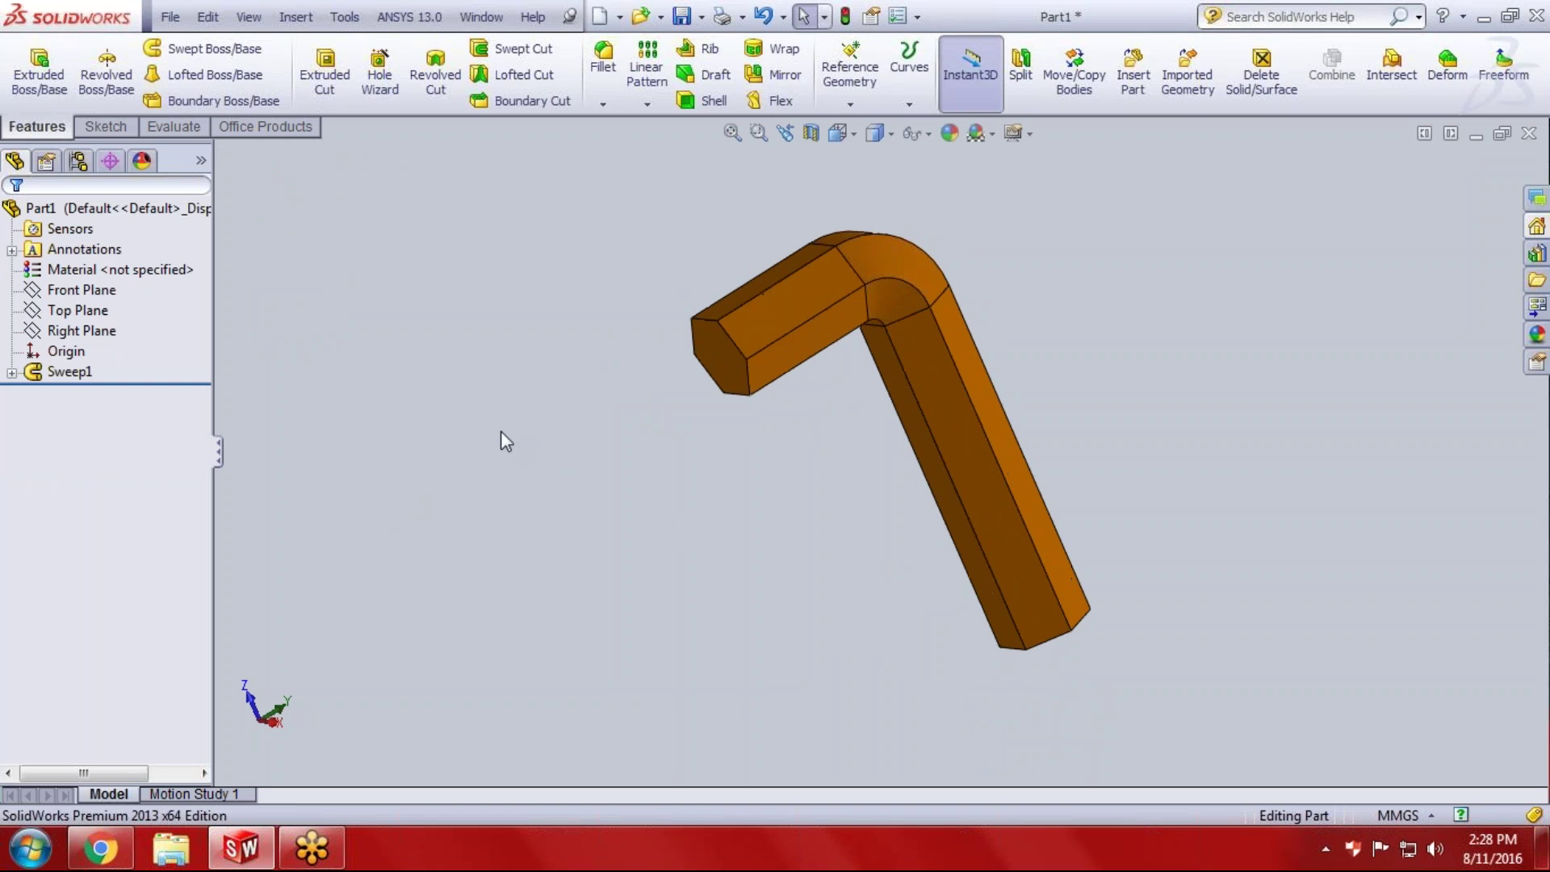
{"action": "left_click", "coordinate": [70, 372]}
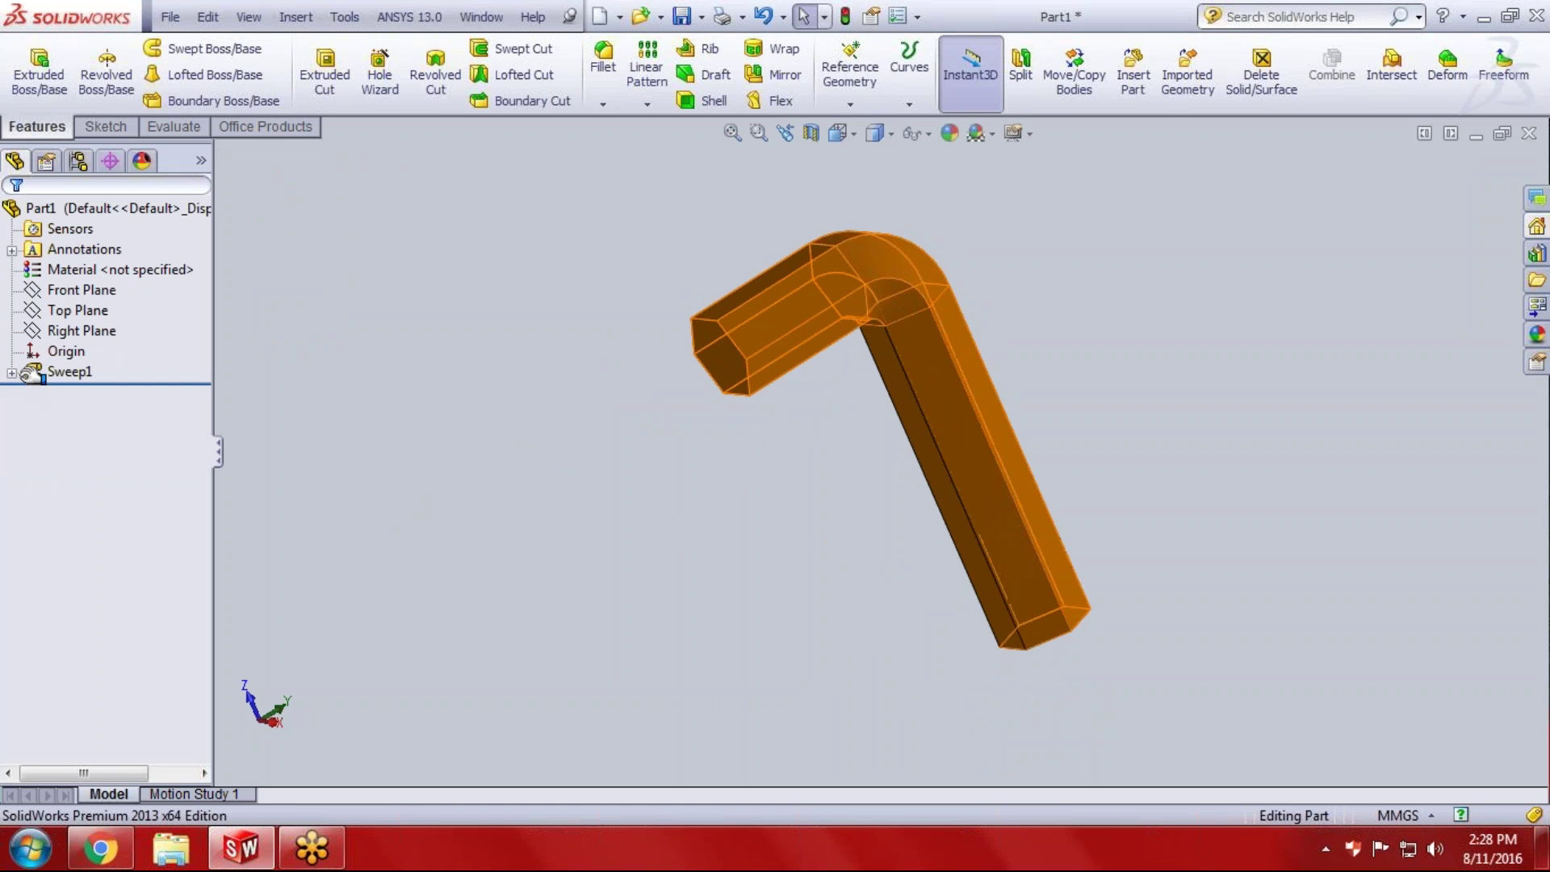
Open profile Sketch1 for editing and move its Ø12 dimension nearer the hexagon.
{"action": "left_click", "coordinate": [18, 371]}
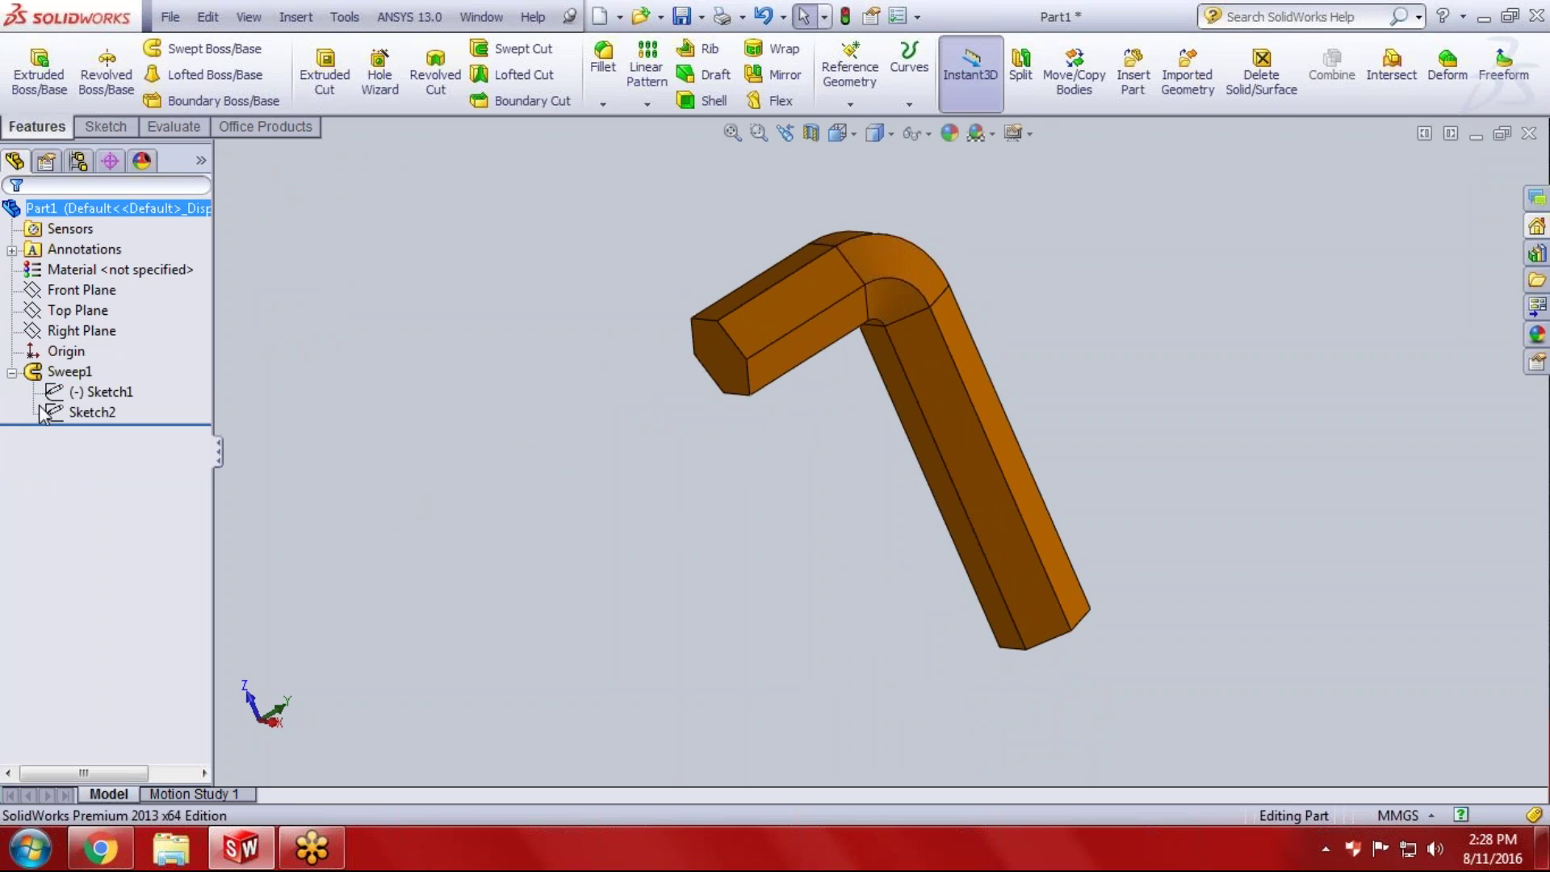
{"action": "left_click", "coordinate": [95, 391]}
{"action": "right_click", "coordinate": [96, 390]}
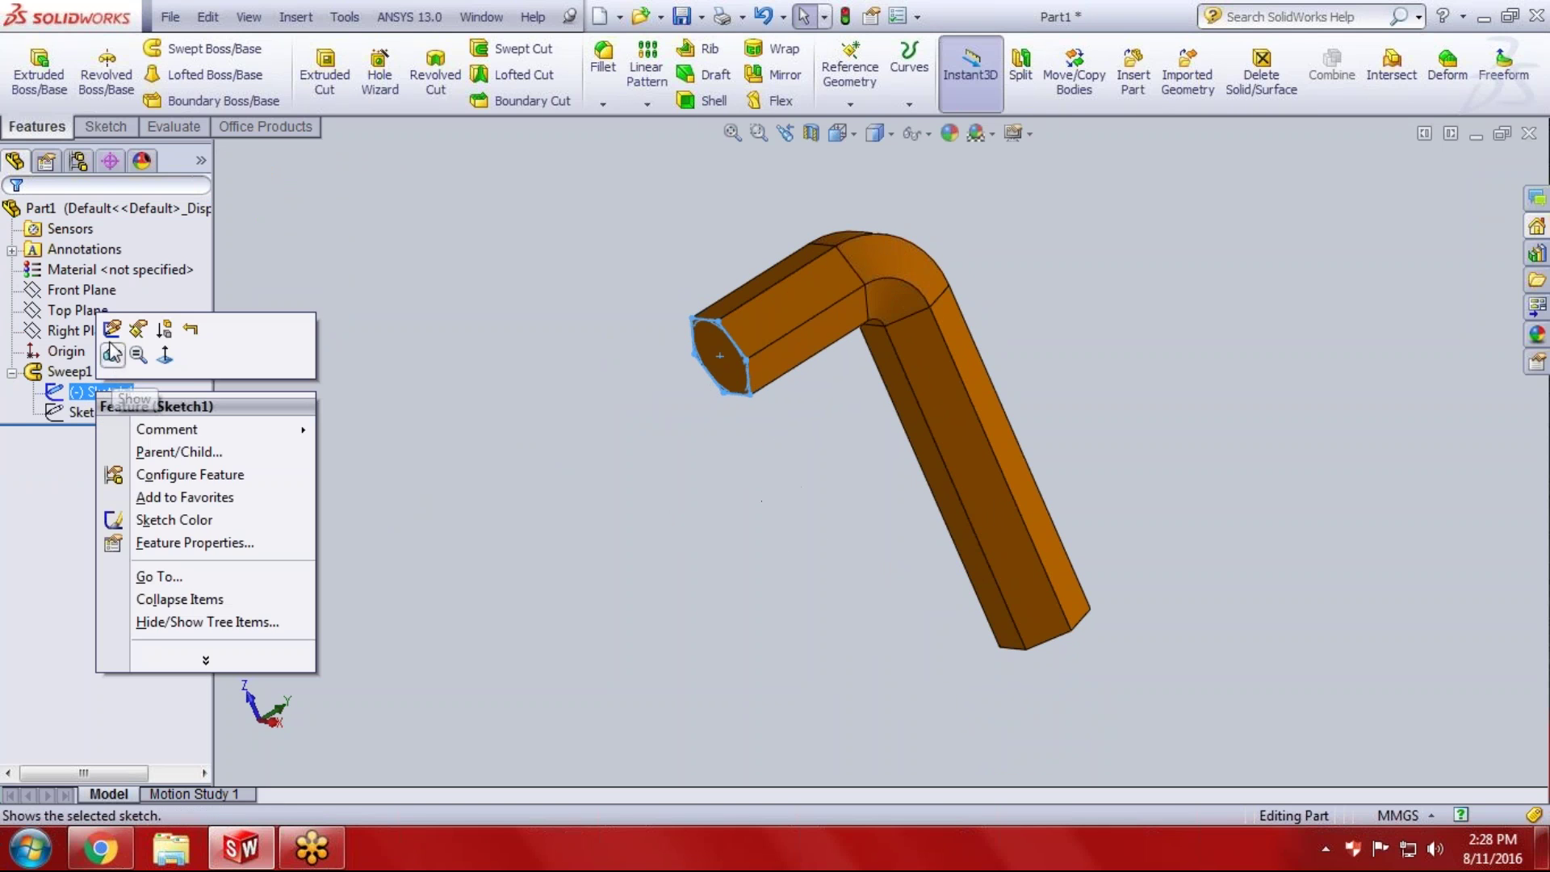
{"action": "key", "text": "Escape"}
{"action": "double_click", "coordinate": [104, 391]}
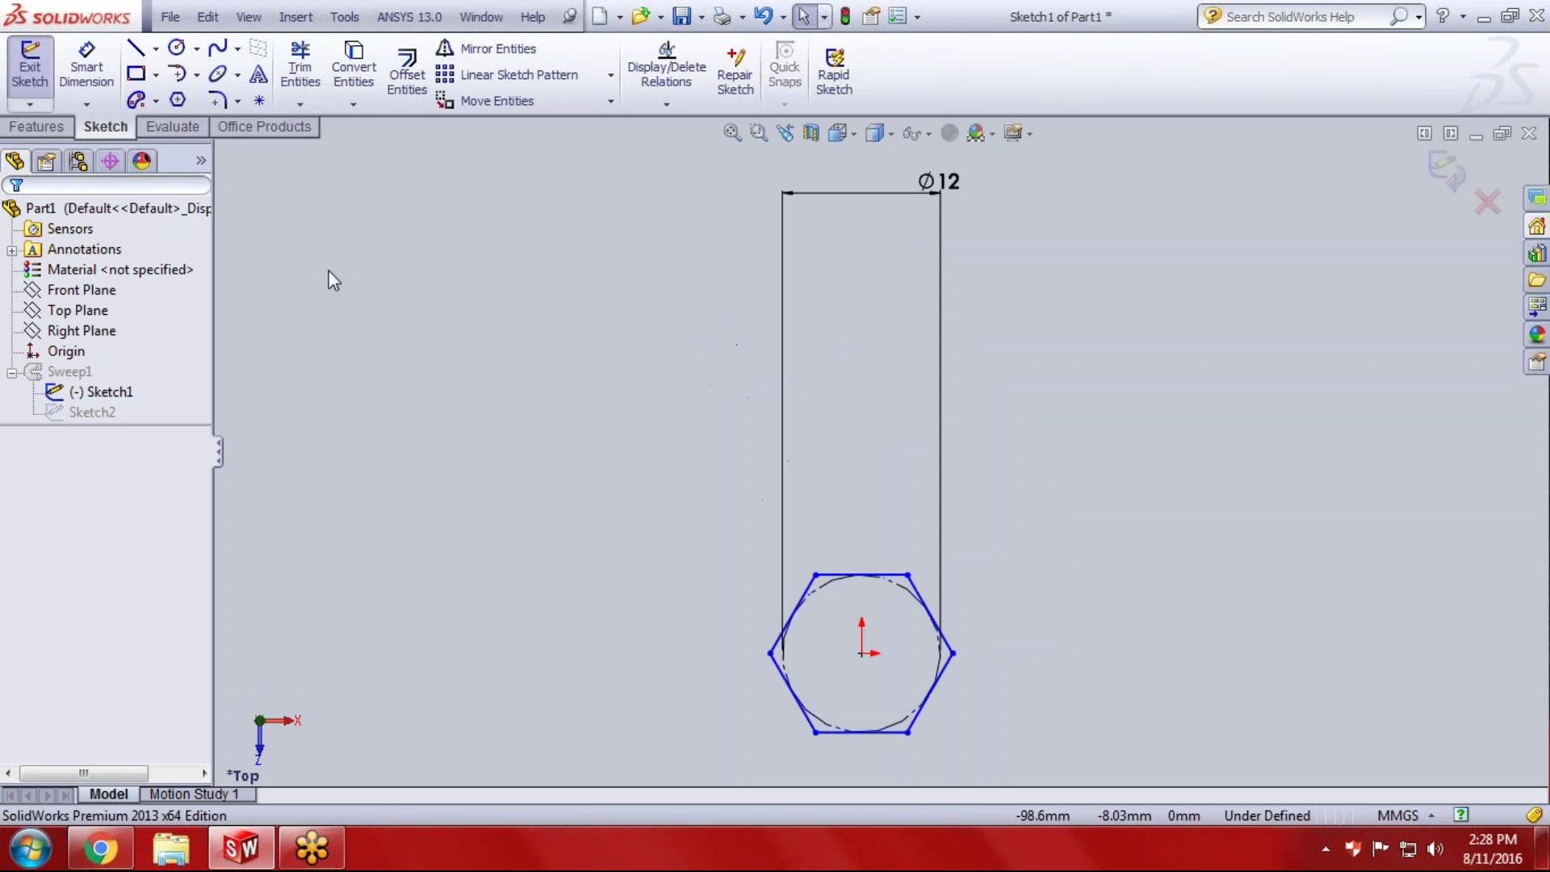
{"action": "left_click_drag", "start_coordinate": [942, 185], "coordinate": [904, 517]}
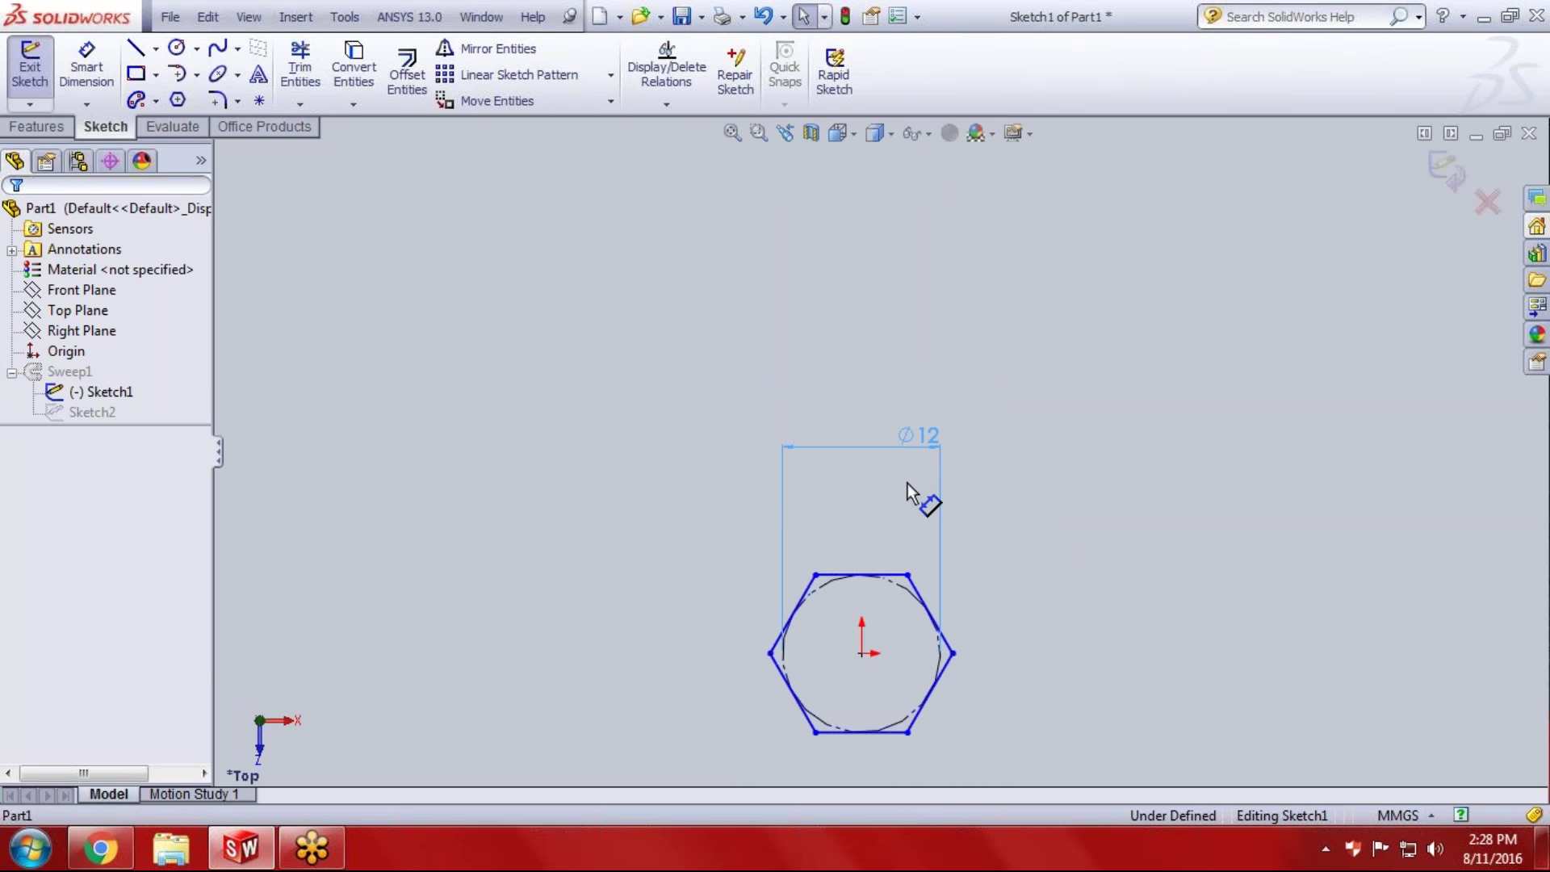
{"action": "left_click", "coordinate": [902, 513]}
{"action": "scroll", "coordinate": [979, 408], "scroll_direction": "down", "scroll_amount": 2}
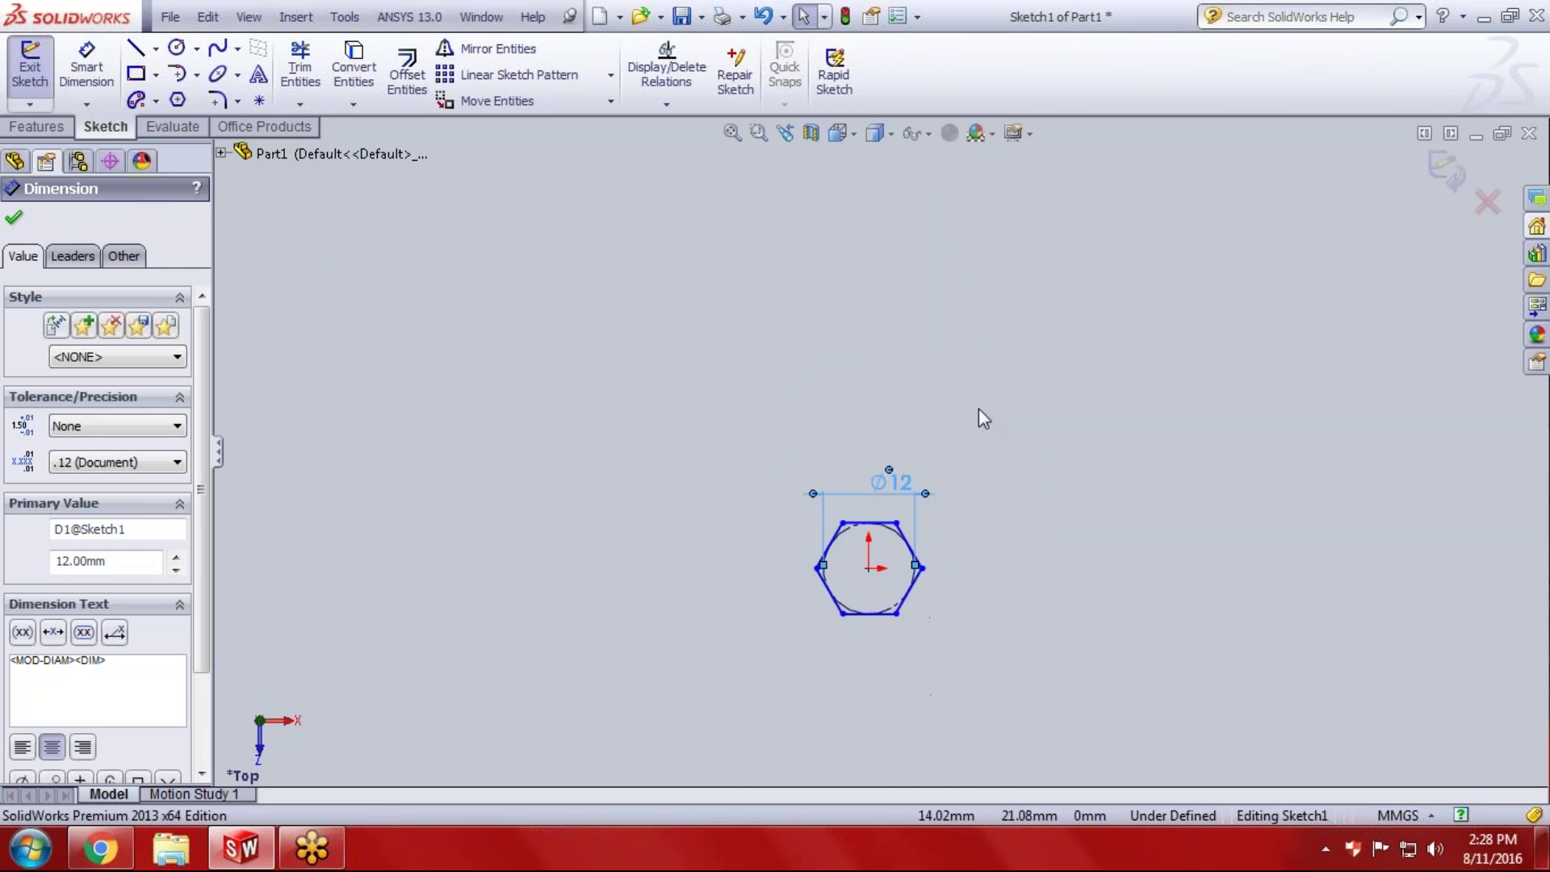
{"action": "scroll", "coordinate": [927, 557], "scroll_direction": "up", "scroll_amount": 2}
{"action": "left_click", "coordinate": [861, 499]}
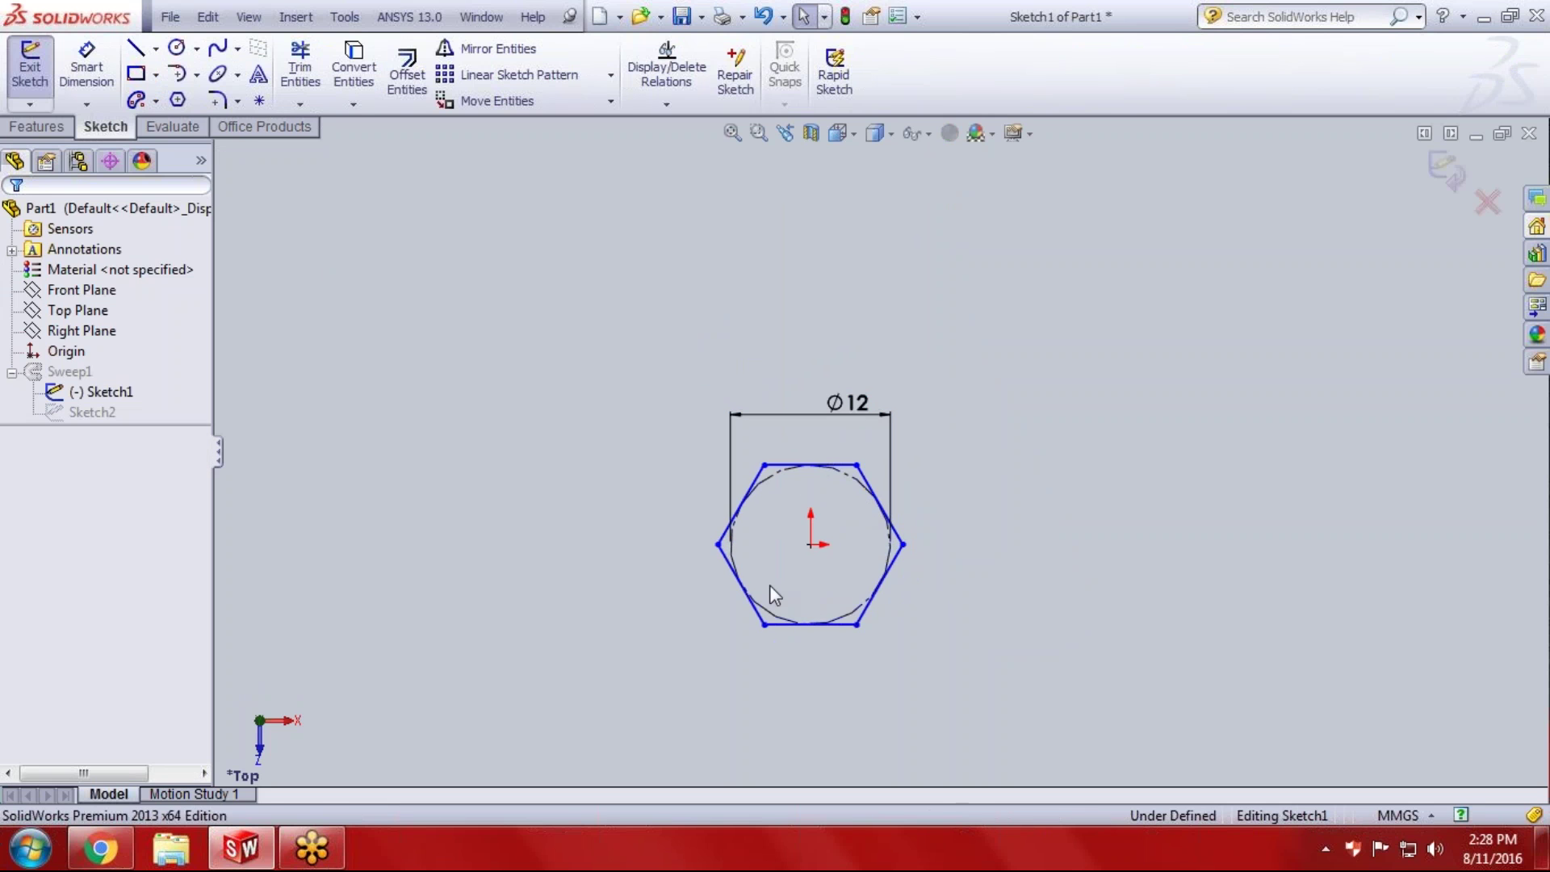
Replace the old hexagon with a circumscribed-circle hexagon centred on the origin.
{"action": "left_click_drag", "start_coordinate": [691, 412], "coordinate": [979, 662]}
{"action": "key", "text": "Delete"}
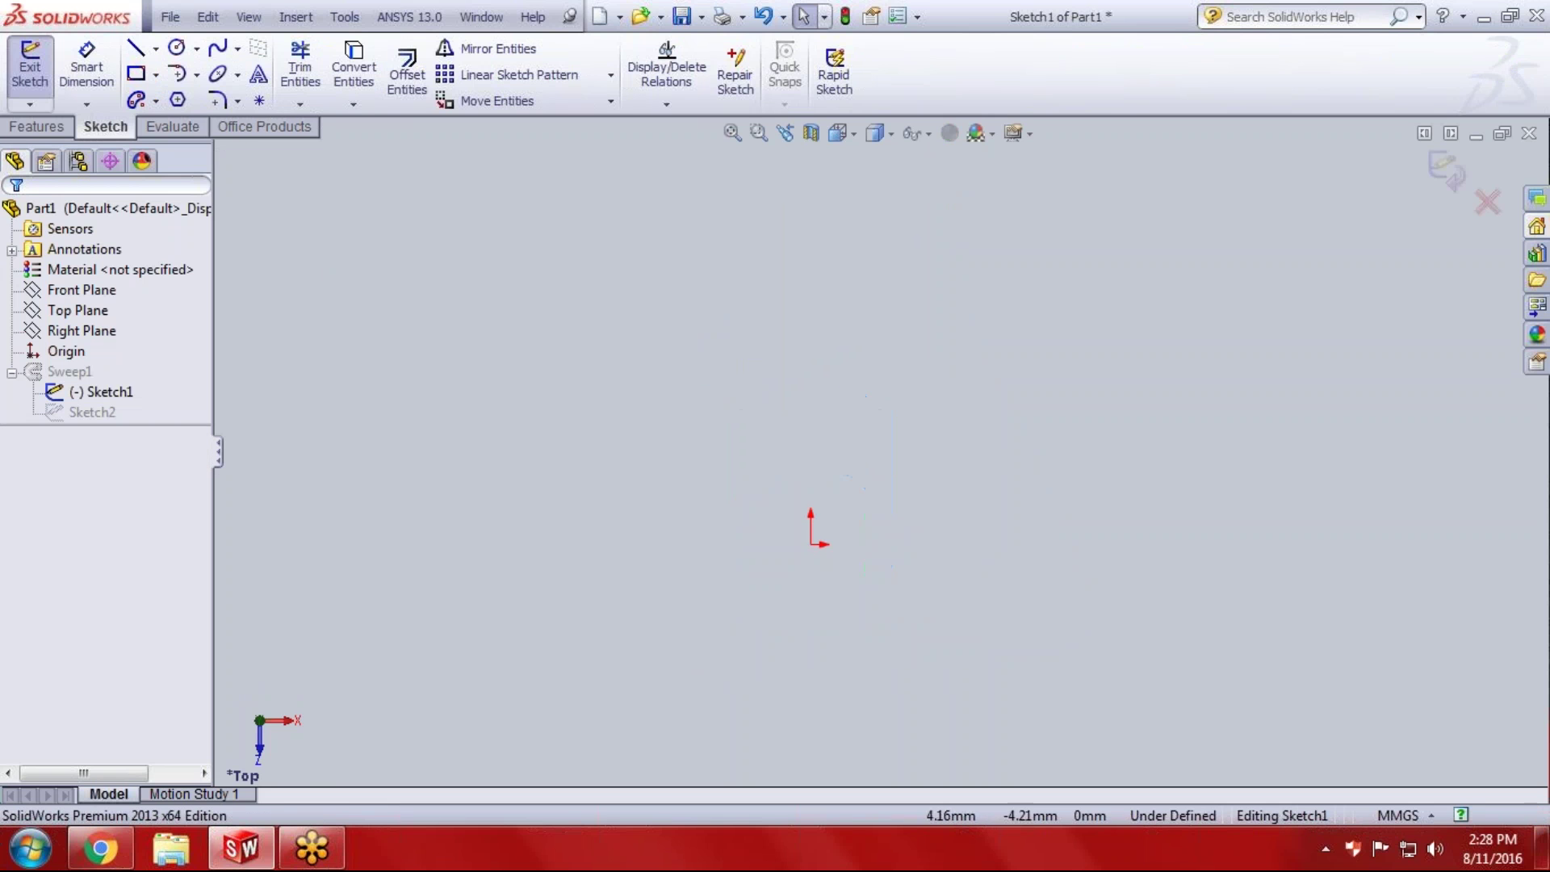
{"action": "left_click", "coordinate": [178, 102]}
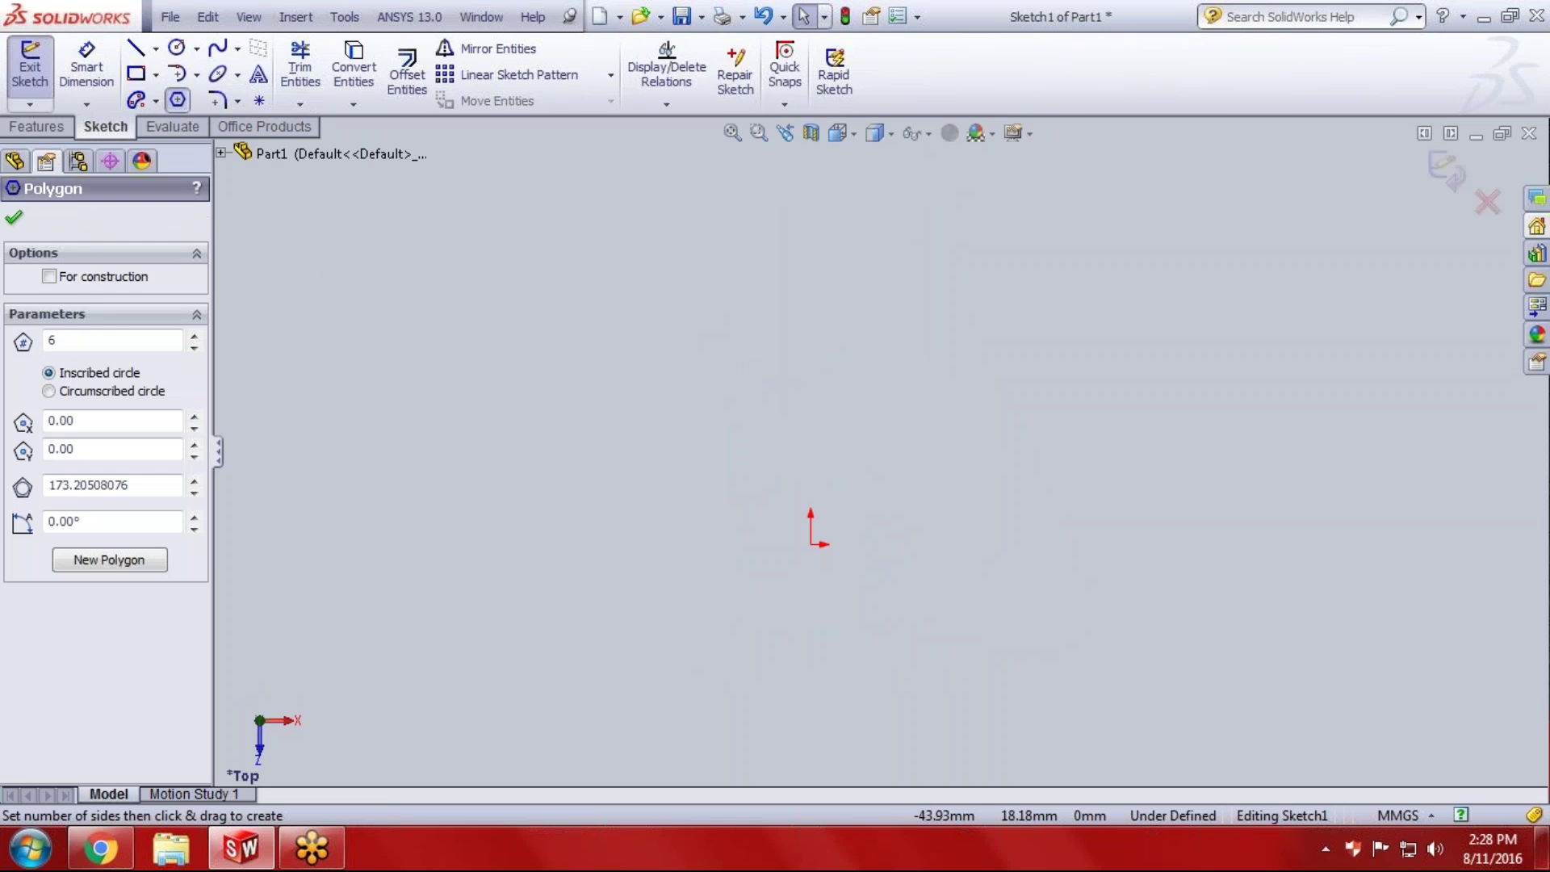
{"action": "left_click", "coordinate": [51, 392]}
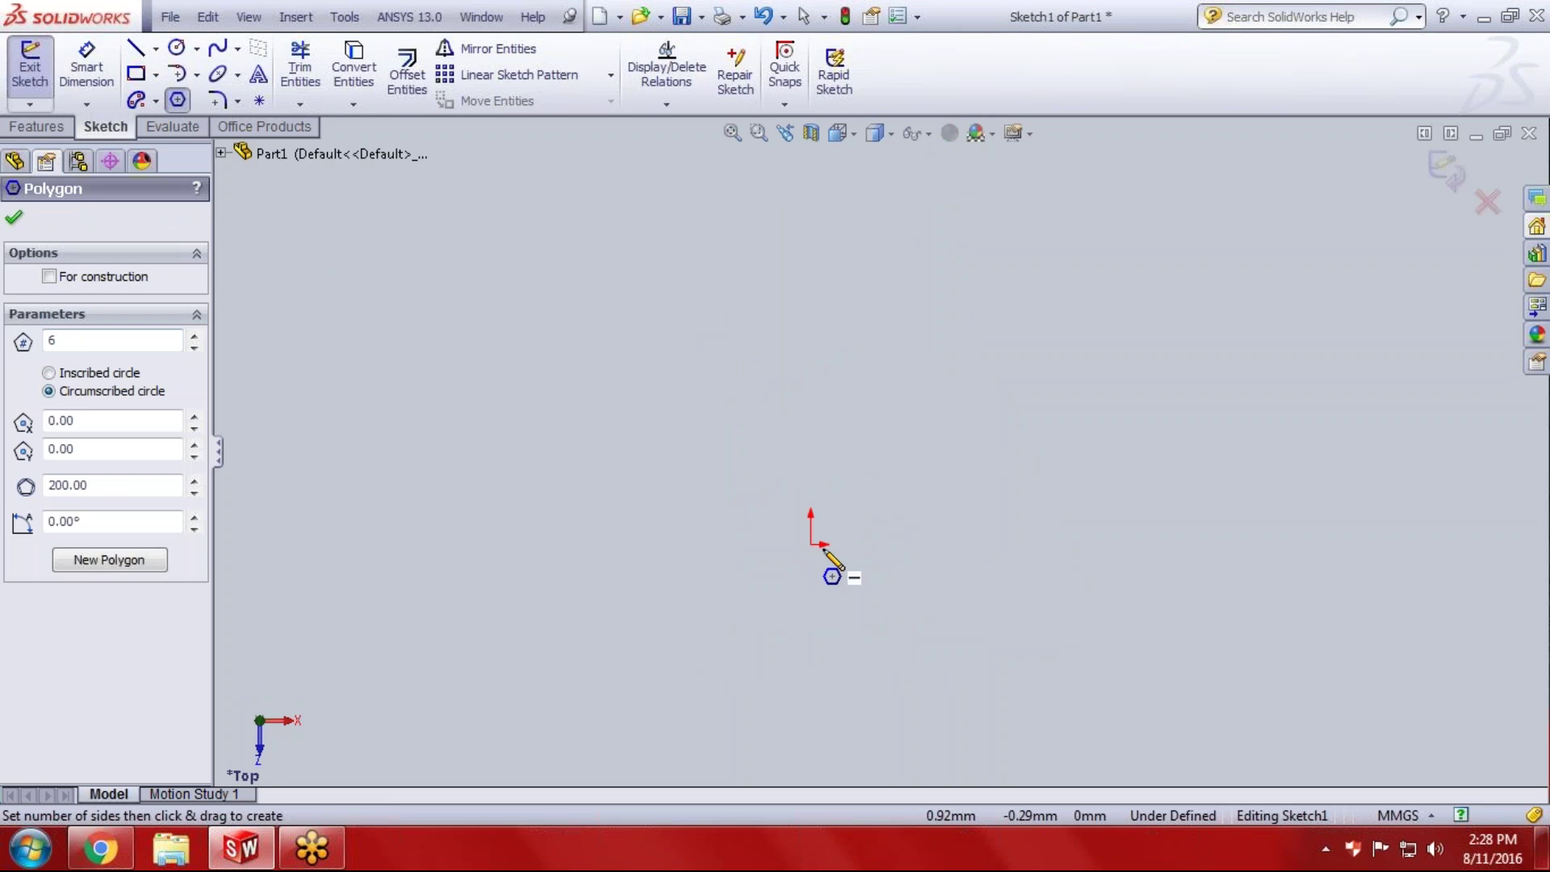
{"action": "left_click_drag", "start_coordinate": [820, 544], "coordinate": [905, 559]}
{"action": "left_click", "coordinate": [905, 574]}
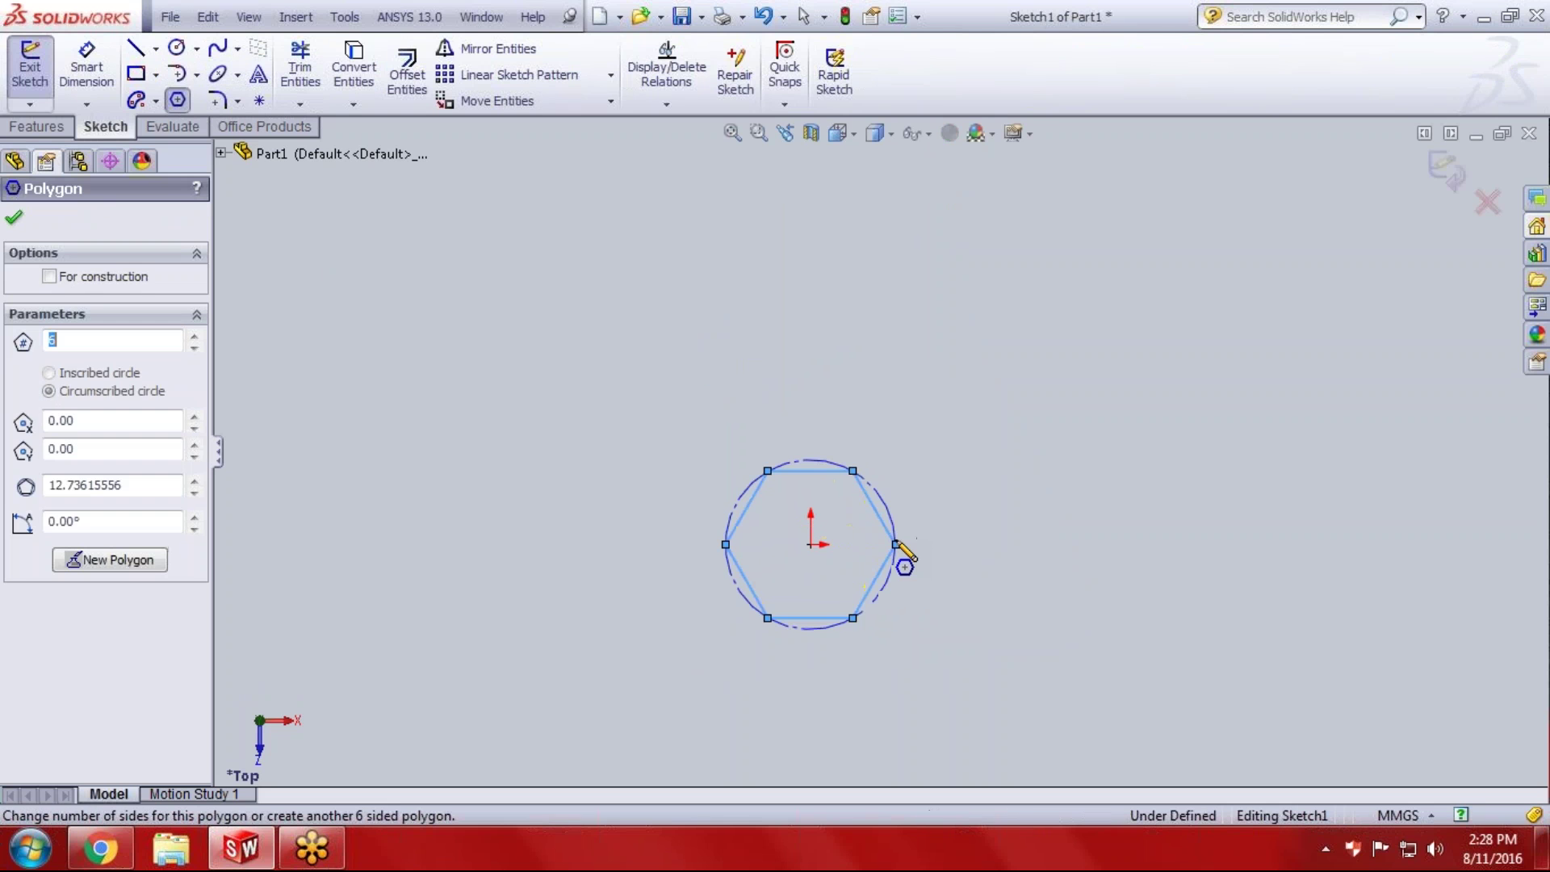
{"action": "key", "text": "Escape"}
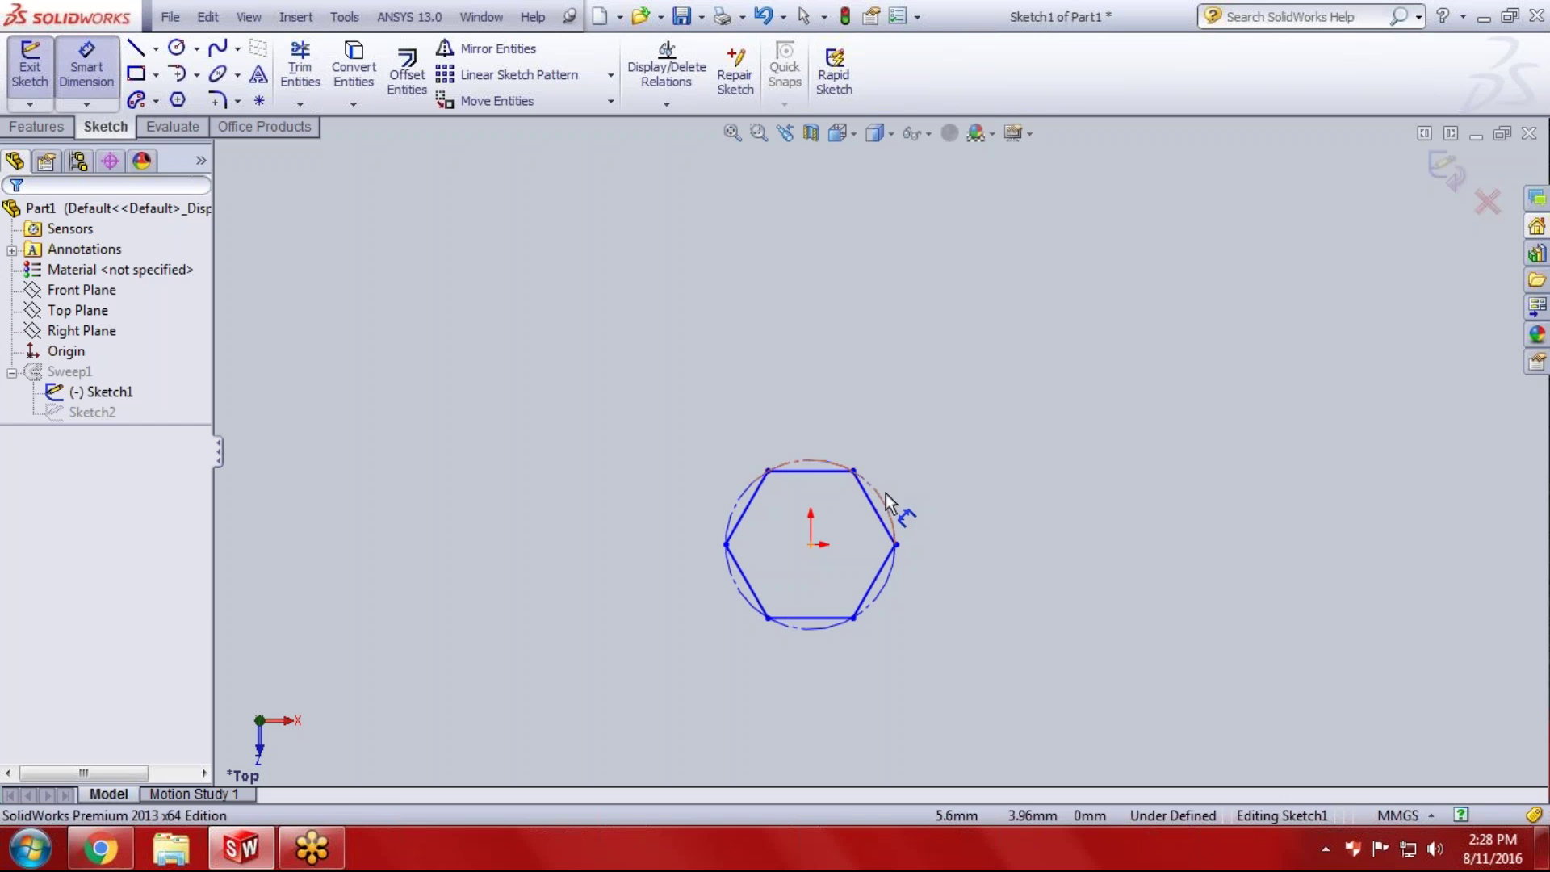
Dimension the circumscribed circle to 12 mm and exit to rebuild the sweep.
{"action": "left_click", "coordinate": [886, 492]}
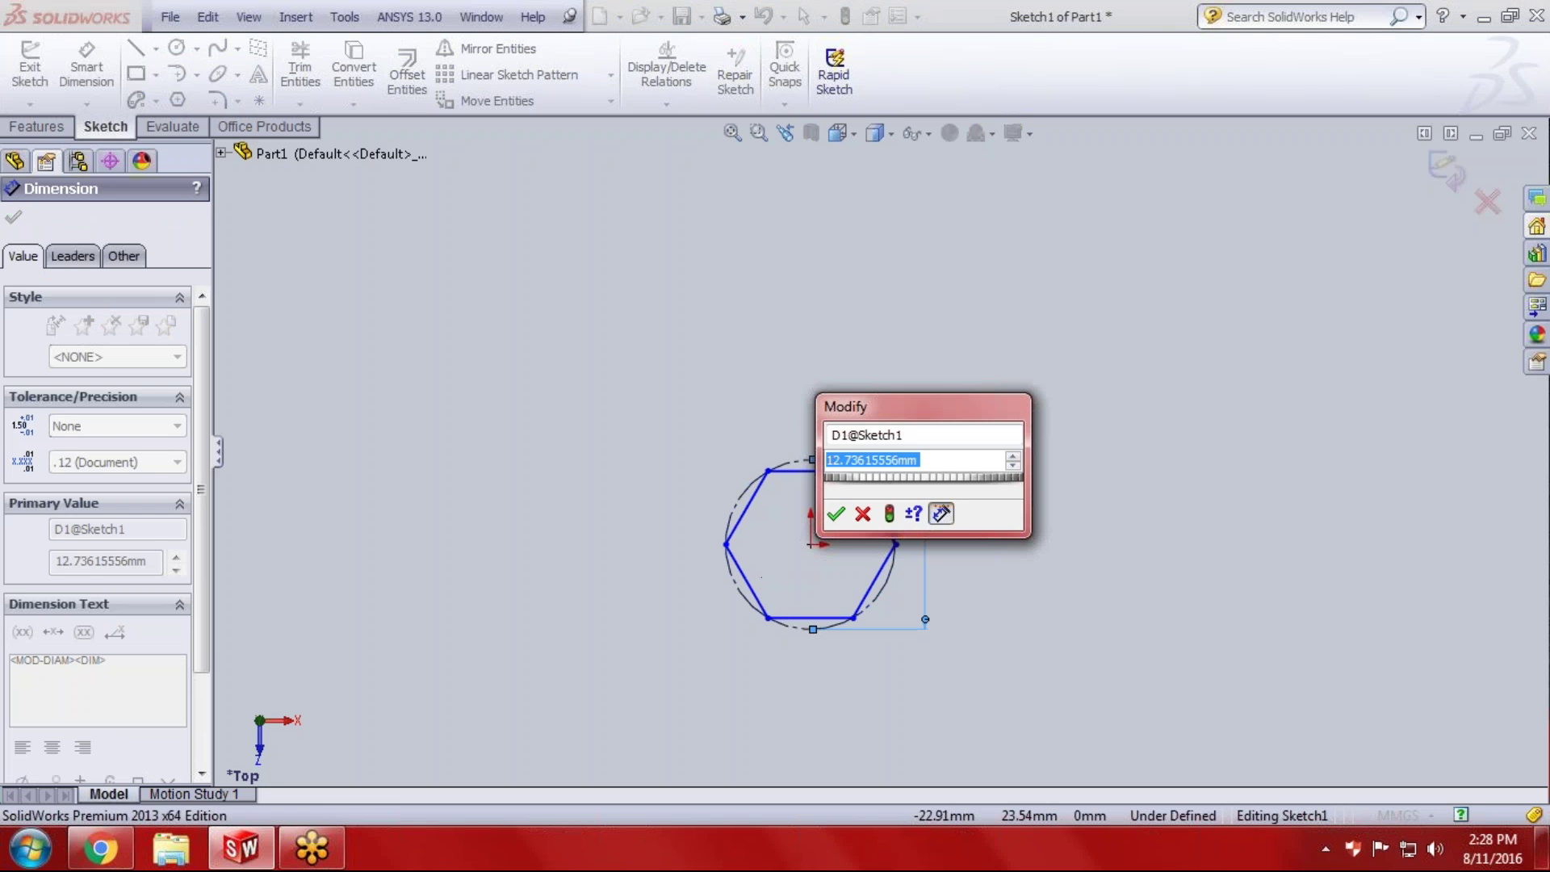
{"action": "type", "text": "12"}
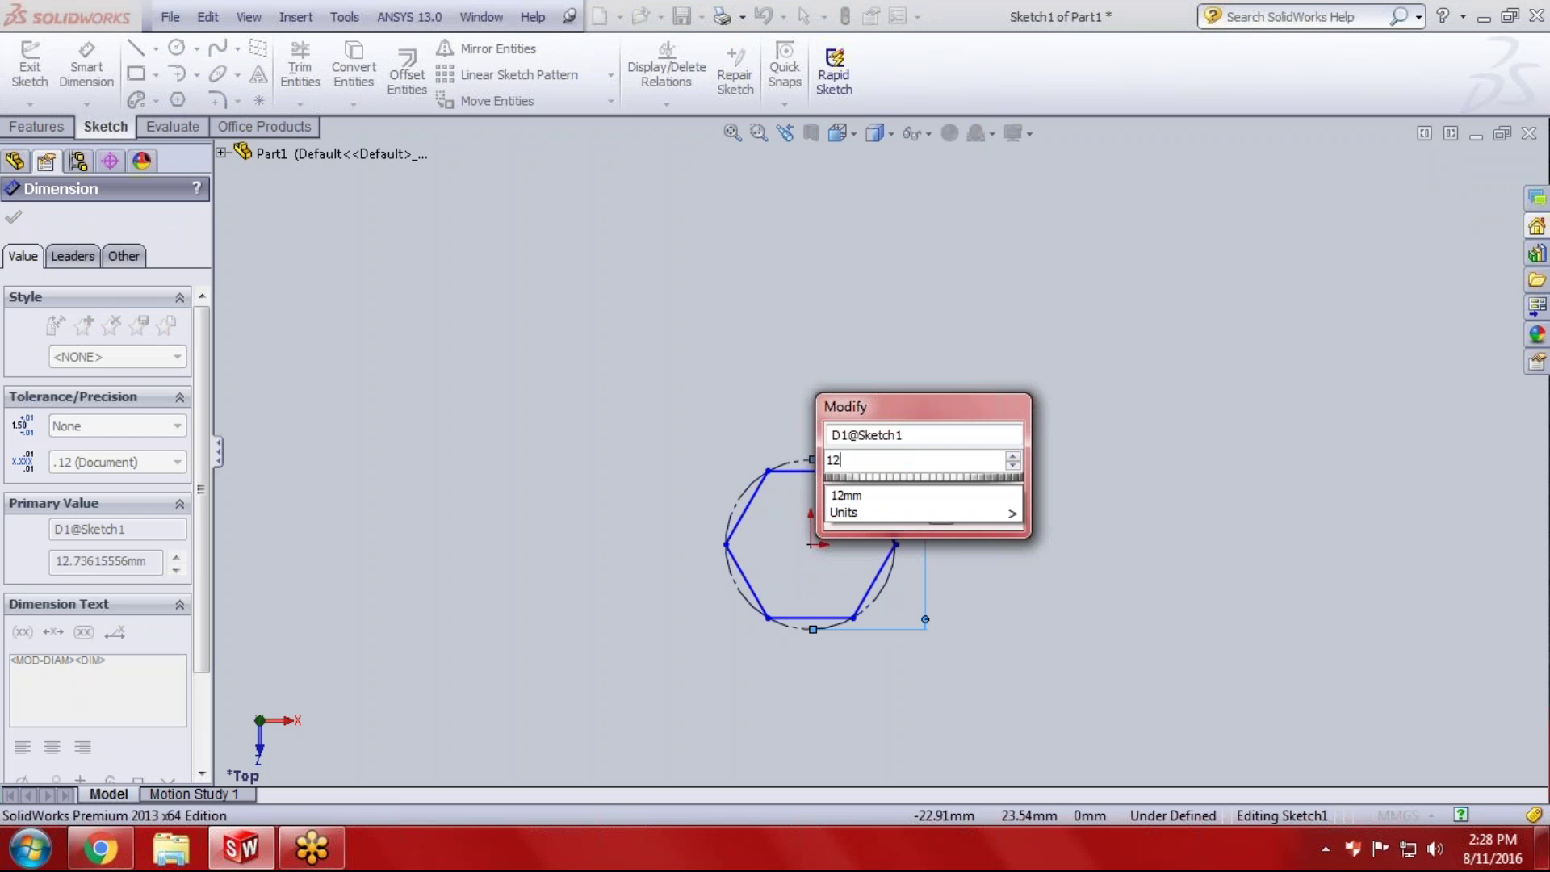
{"action": "key", "text": "Return"}
{"action": "left_click", "coordinate": [1028, 539]}
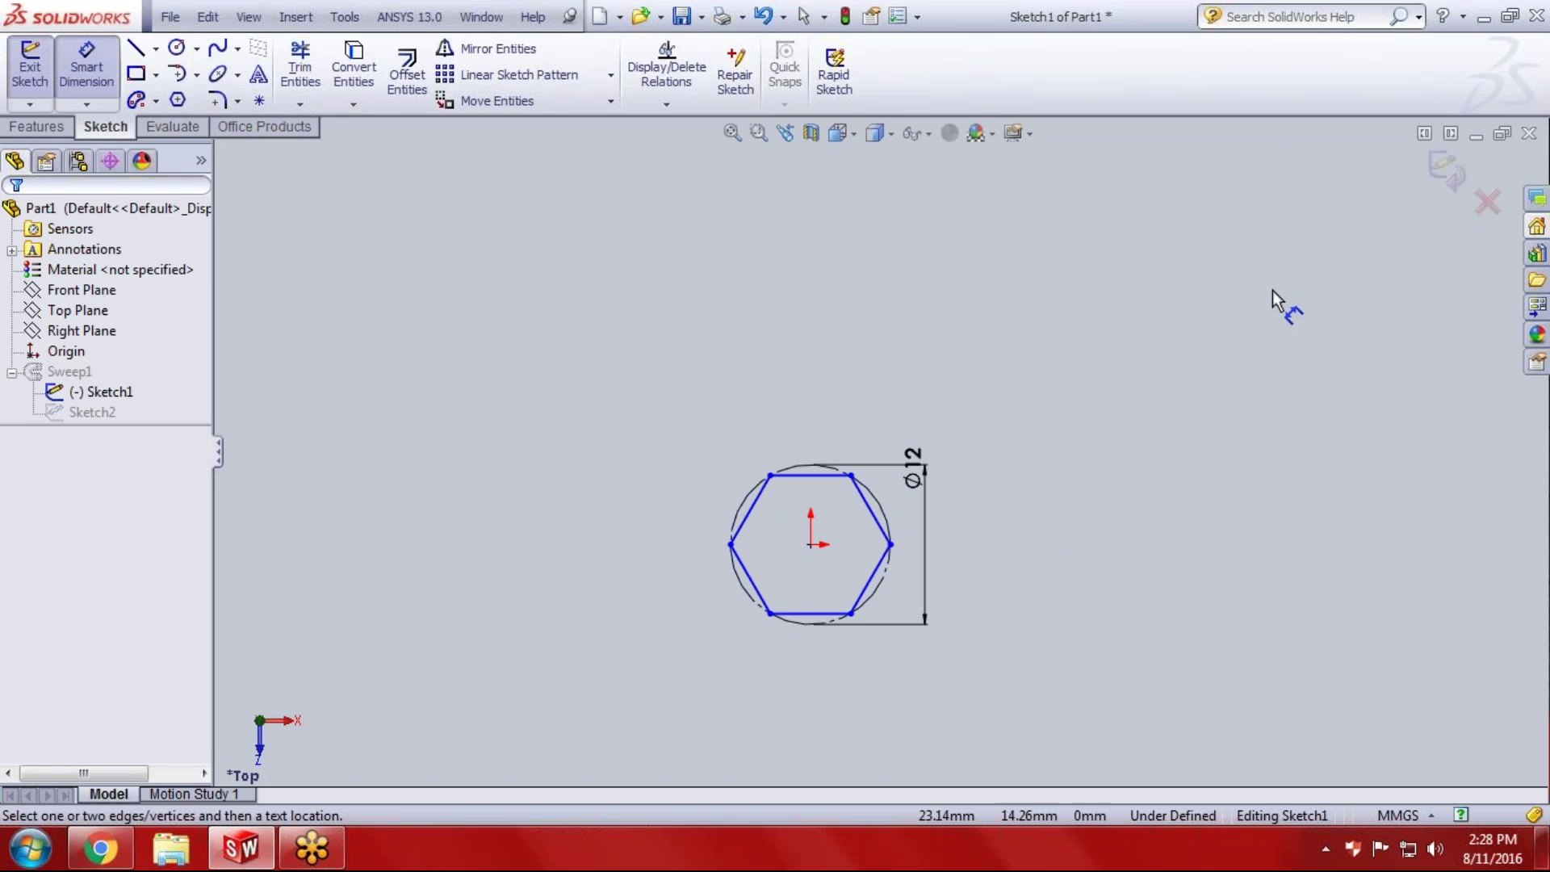
{"action": "left_click", "coordinate": [1445, 169]}
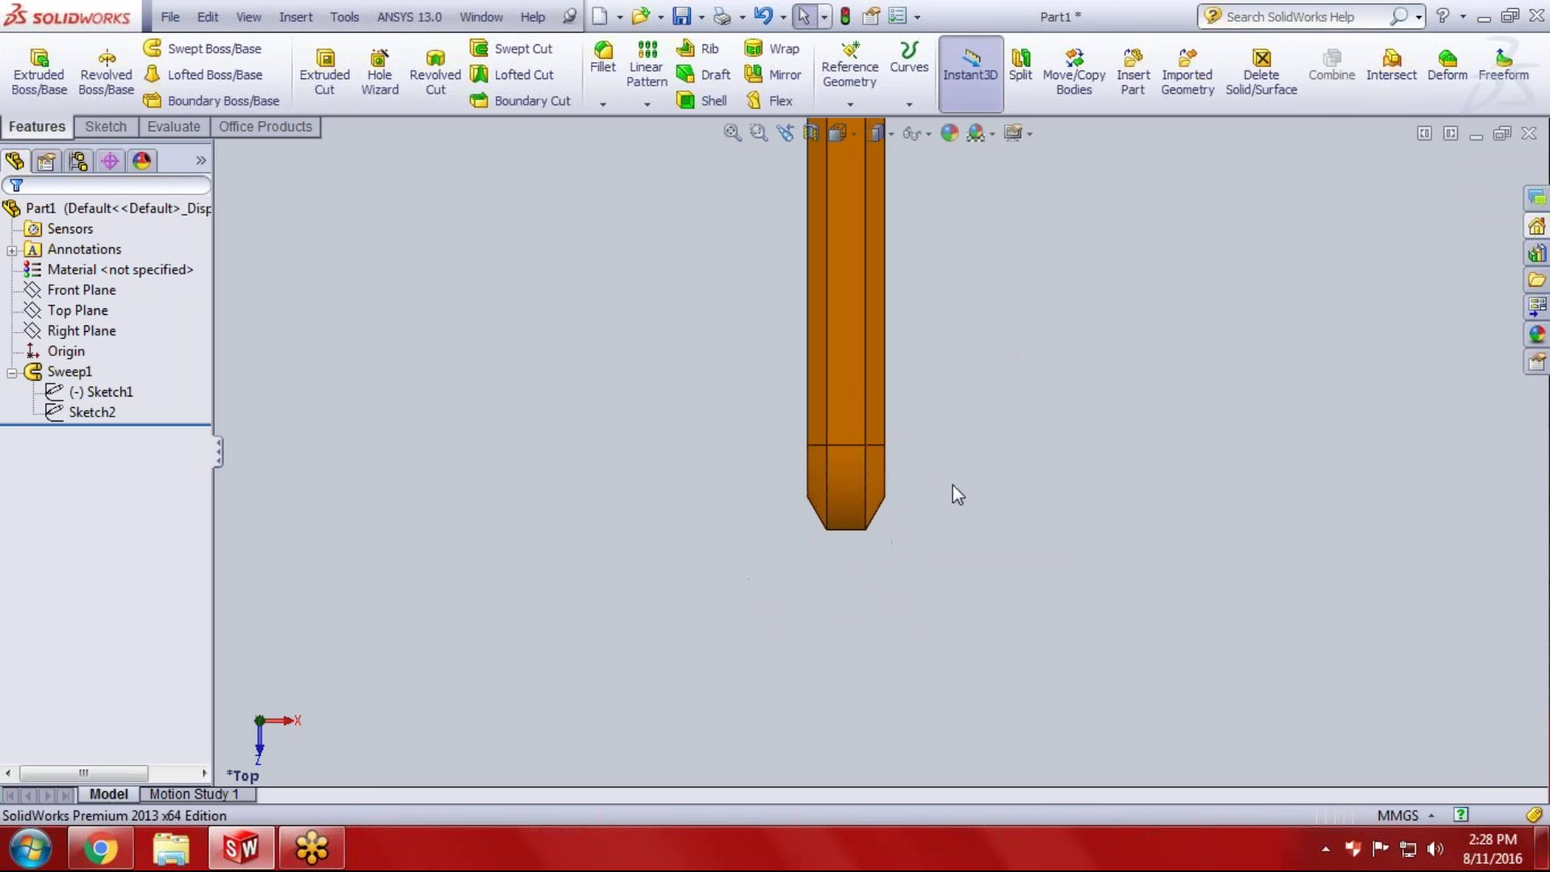
Orbit the swept key and select Sketch2 to show its 30, R8 and 60 dimensions.
{"action": "mouse_move", "coordinate": [931, 499]}
{"action": "middle_mouse_down"}
{"action": "mouse_move", "coordinate": [1048, 473]}
{"action": "mouse_move", "coordinate": [1041, 484]}
{"action": "middle_mouse_up"}
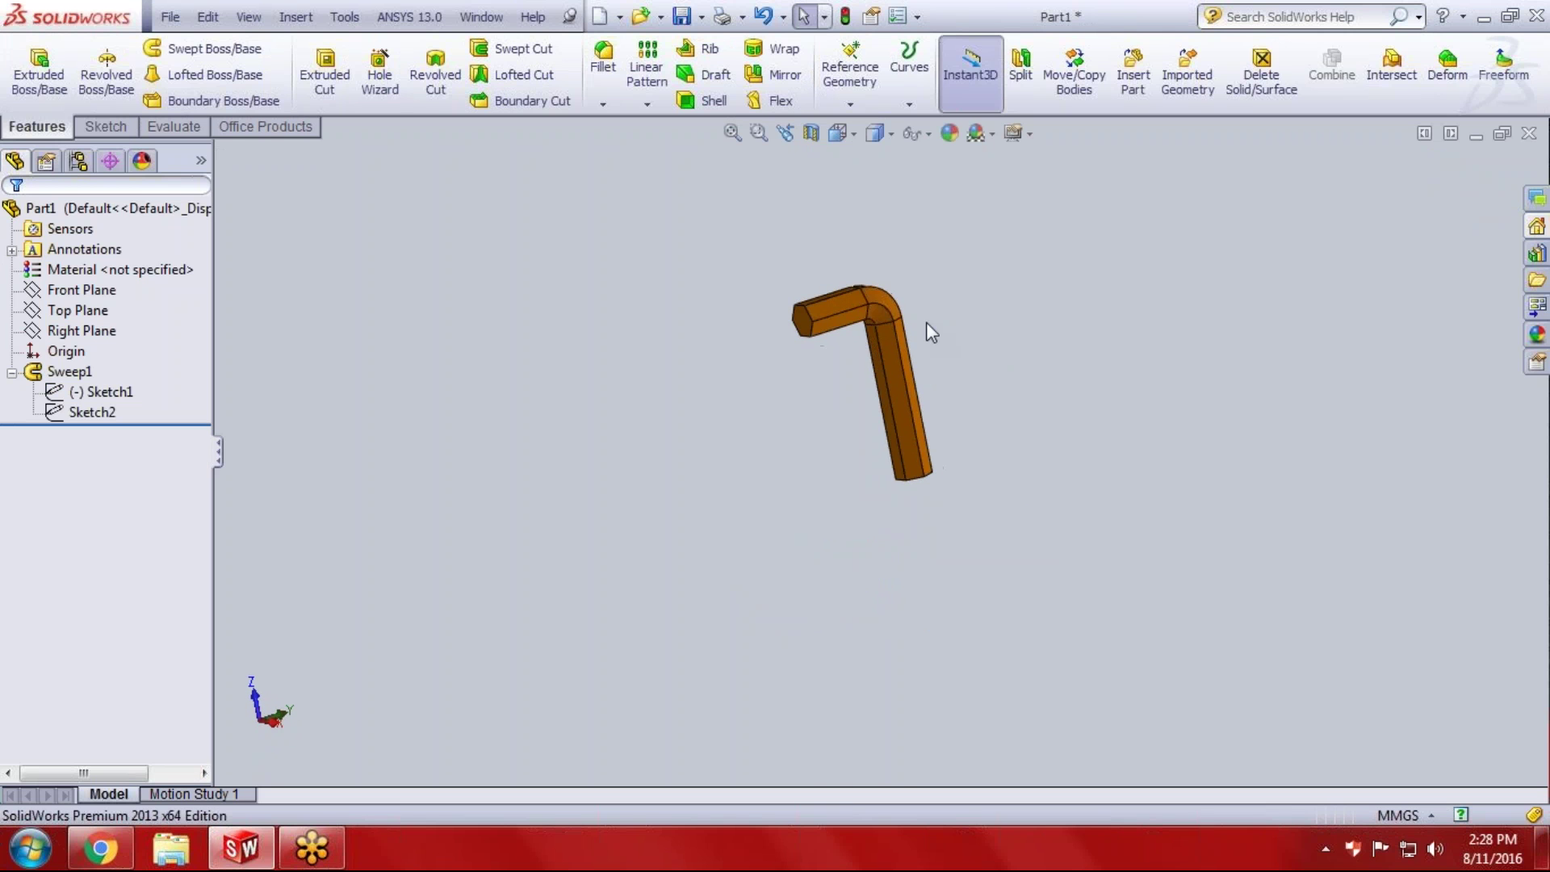
{"action": "scroll", "coordinate": [927, 333], "scroll_direction": "down", "scroll_amount": 4}
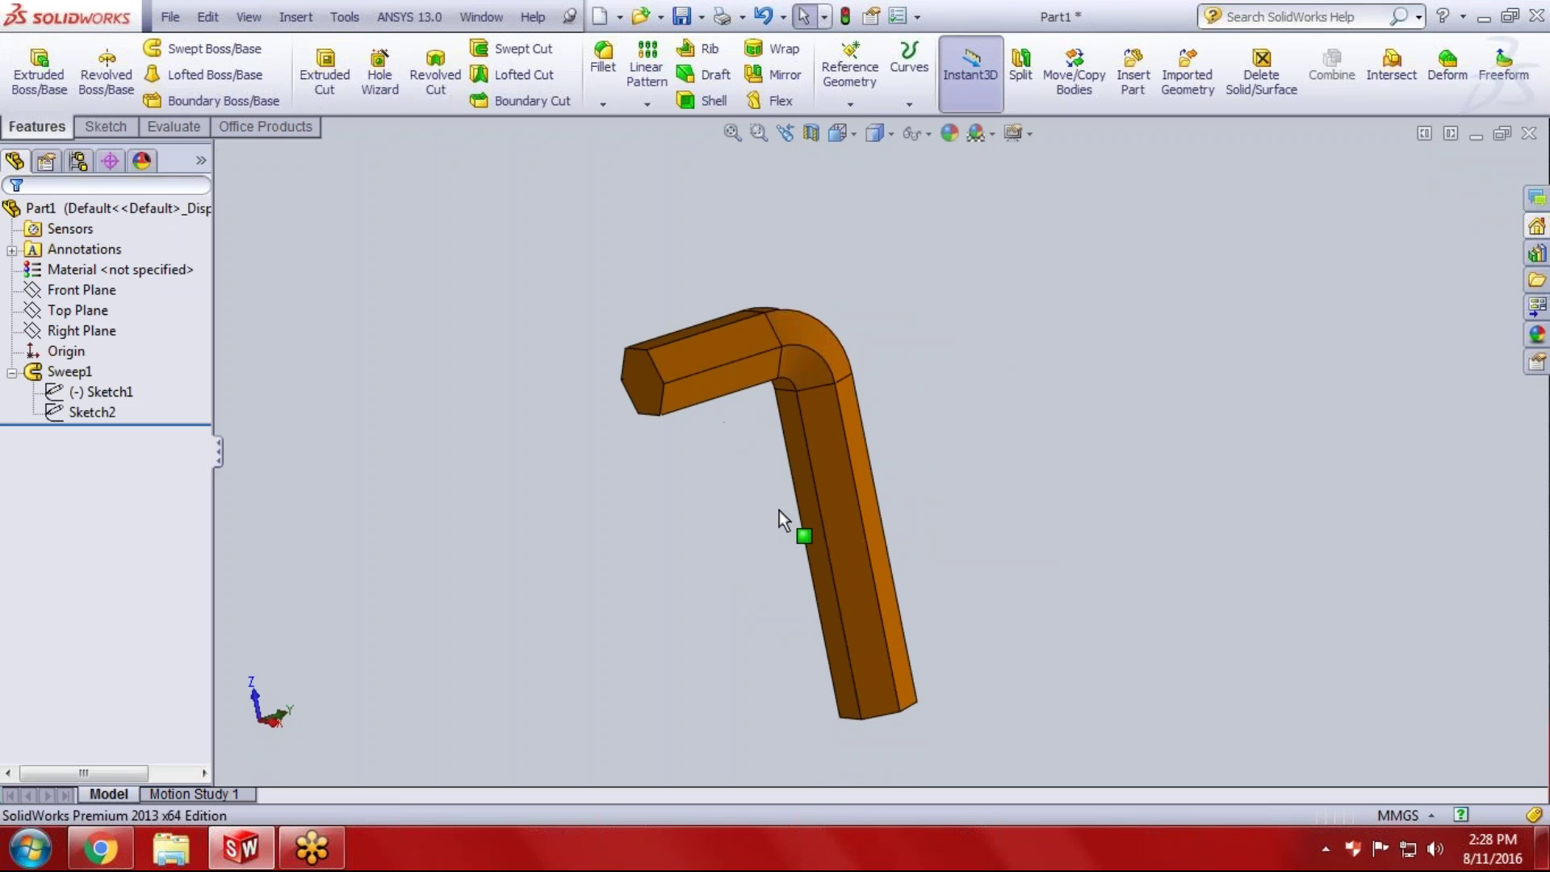
{"action": "left_click", "coordinate": [103, 392]}
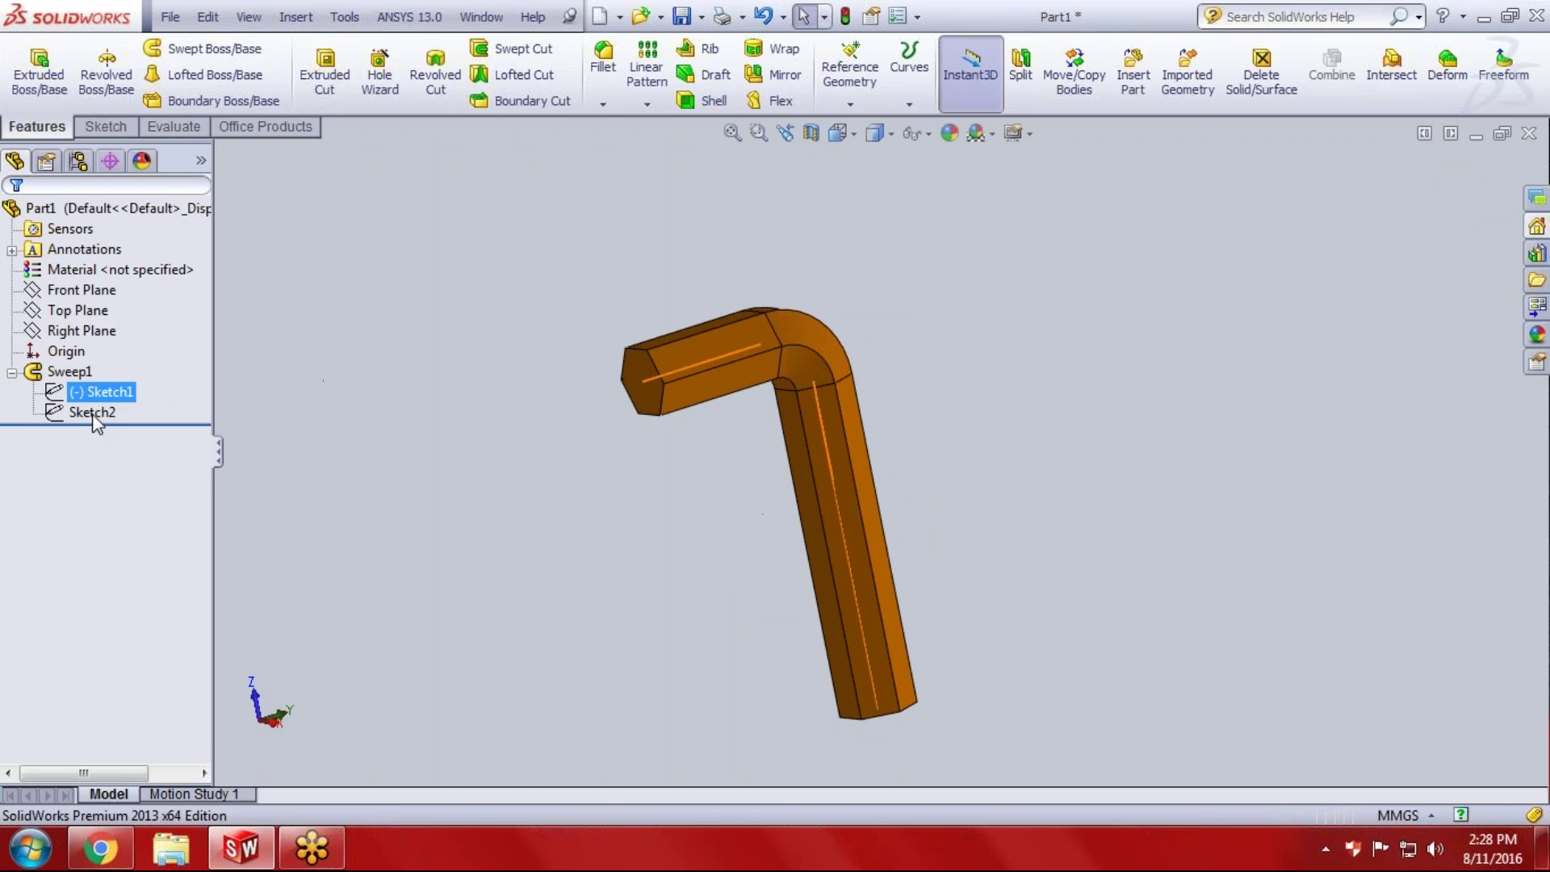
{"action": "left_click", "coordinate": [93, 412]}
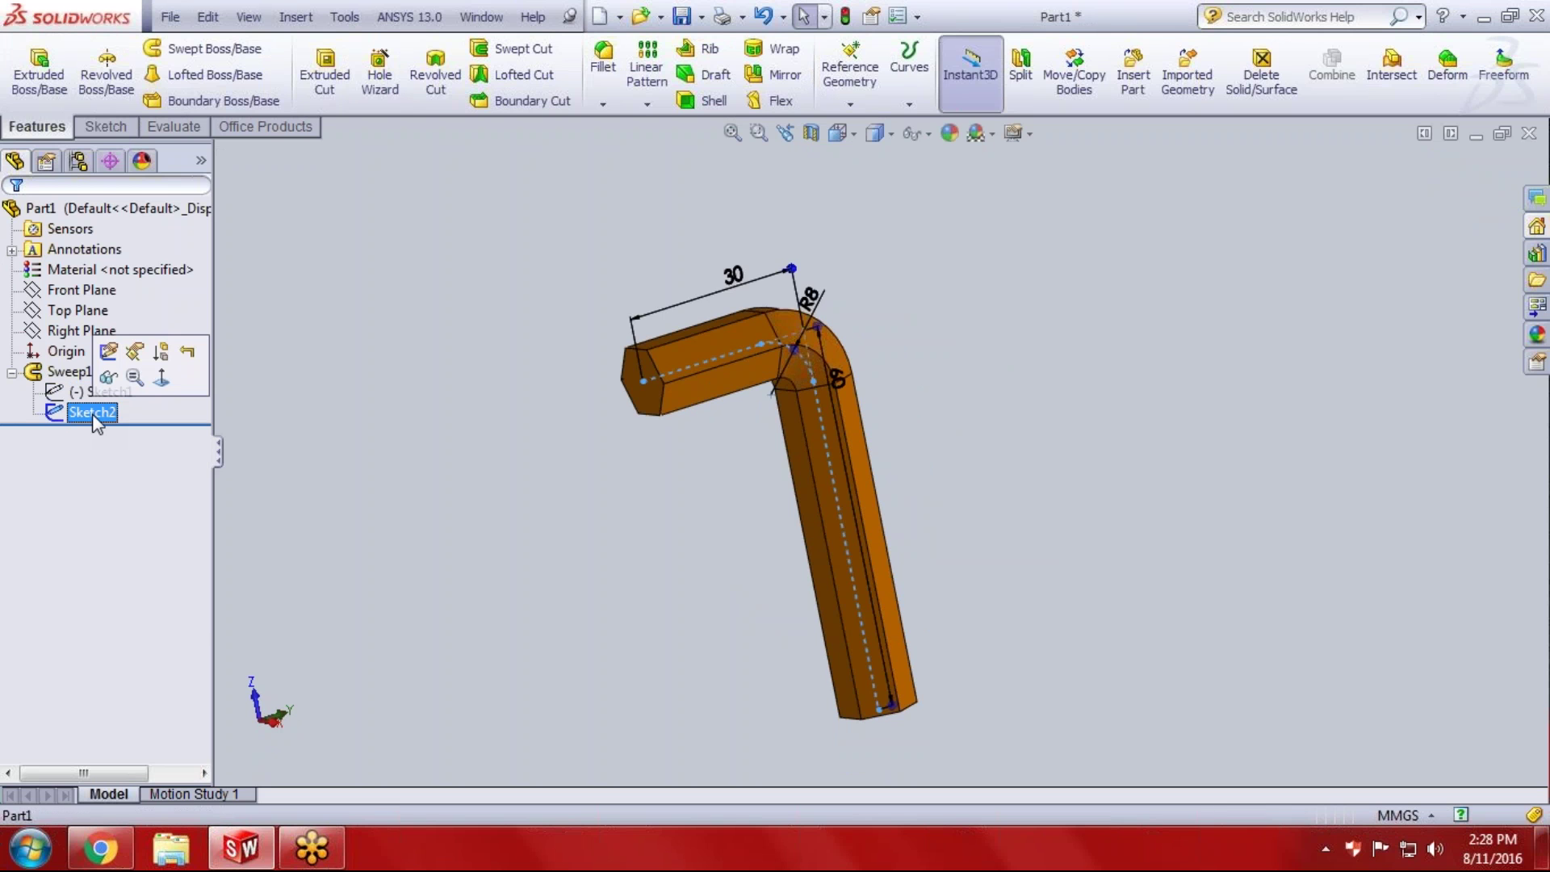
Edit Sketch2, the path sketch, and view it normal to its plane.
{"action": "right_click", "coordinate": [93, 413]}
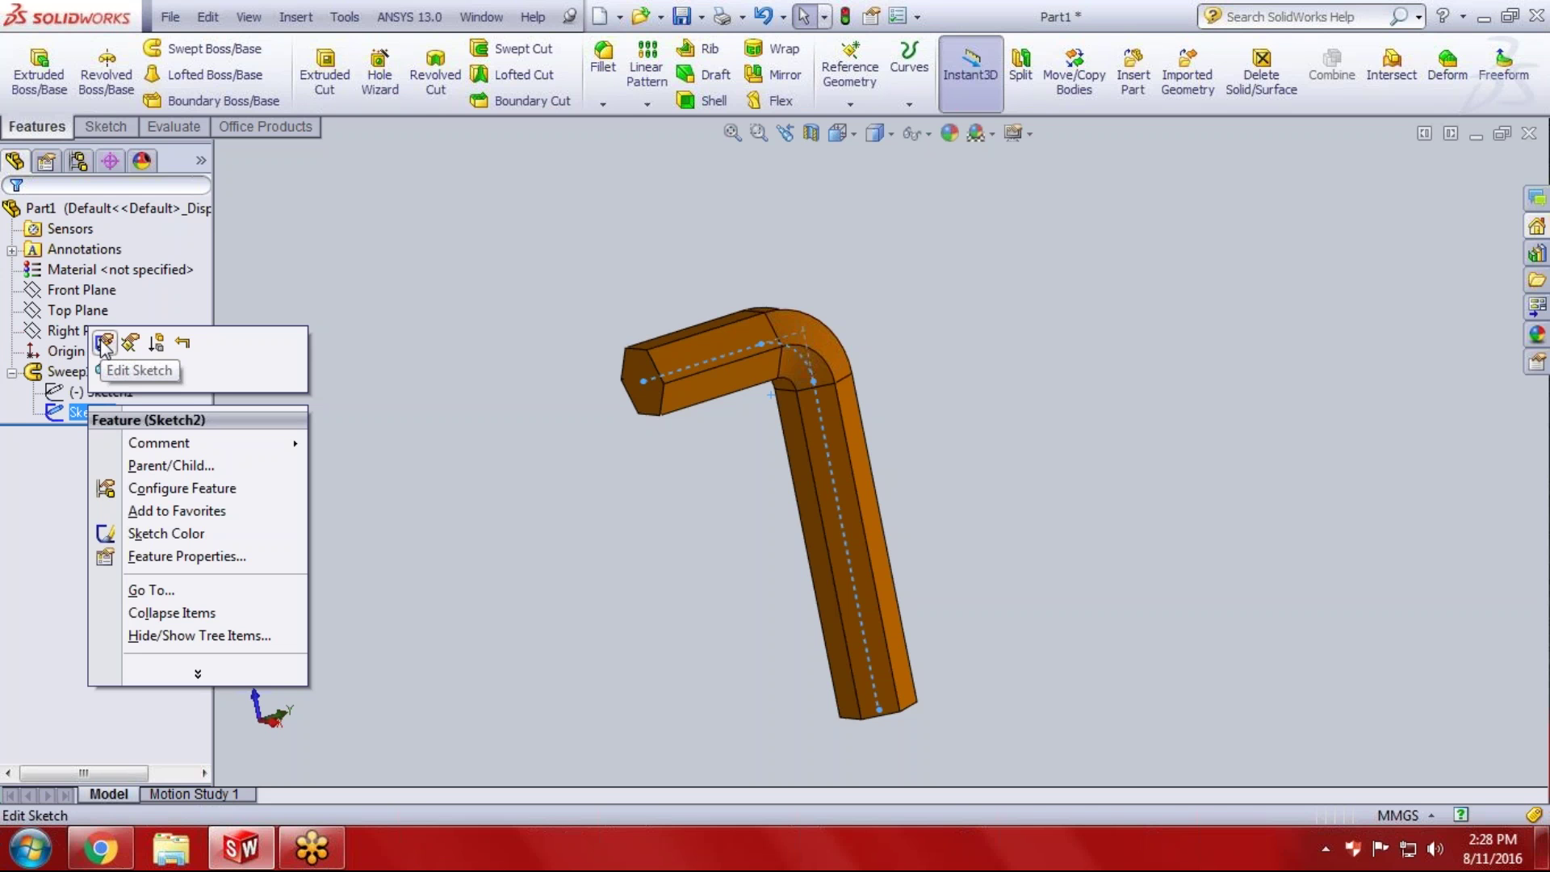
{"action": "left_click", "coordinate": [105, 344]}
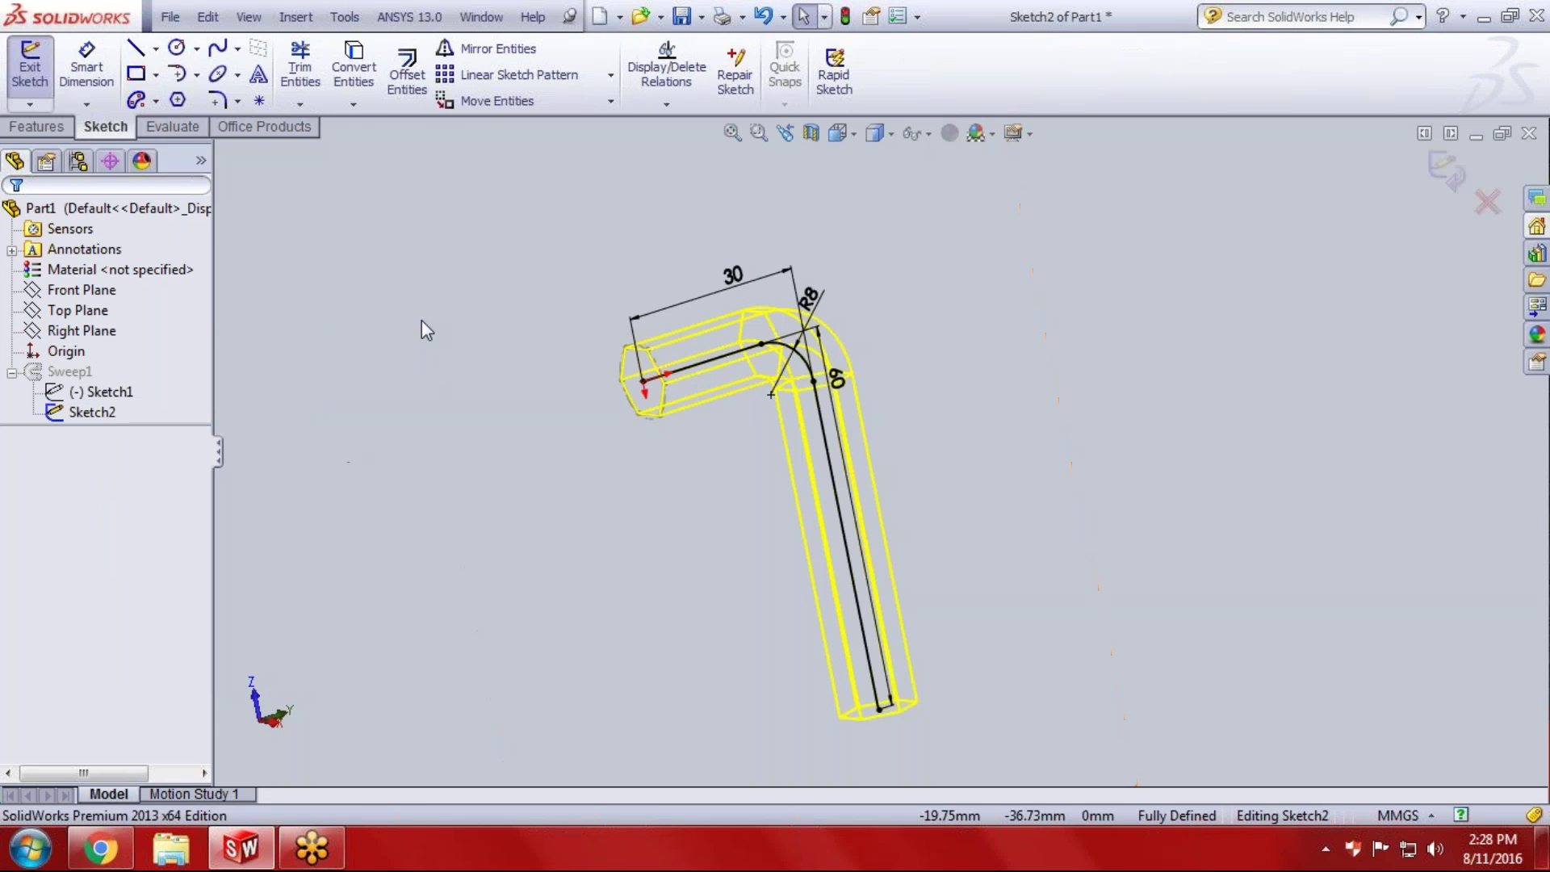
{"action": "key", "text": "ctrl+8"}
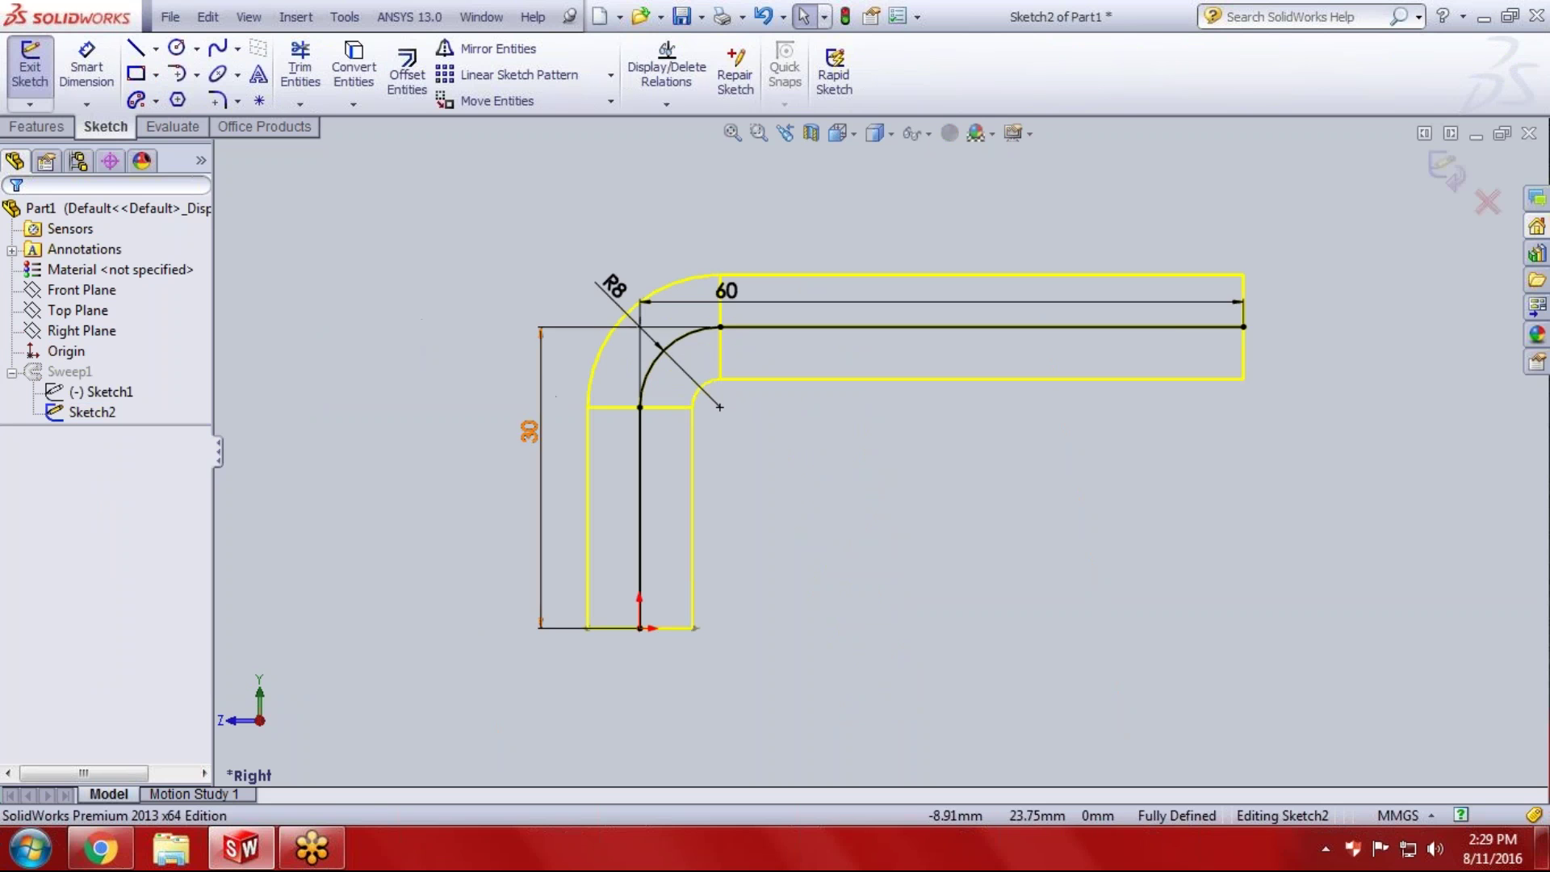
Change the path dimensions from 30, 60 and R8 to 50, 100 and R12, then exit the sketch.
{"action": "double_click", "coordinate": [596, 436]}
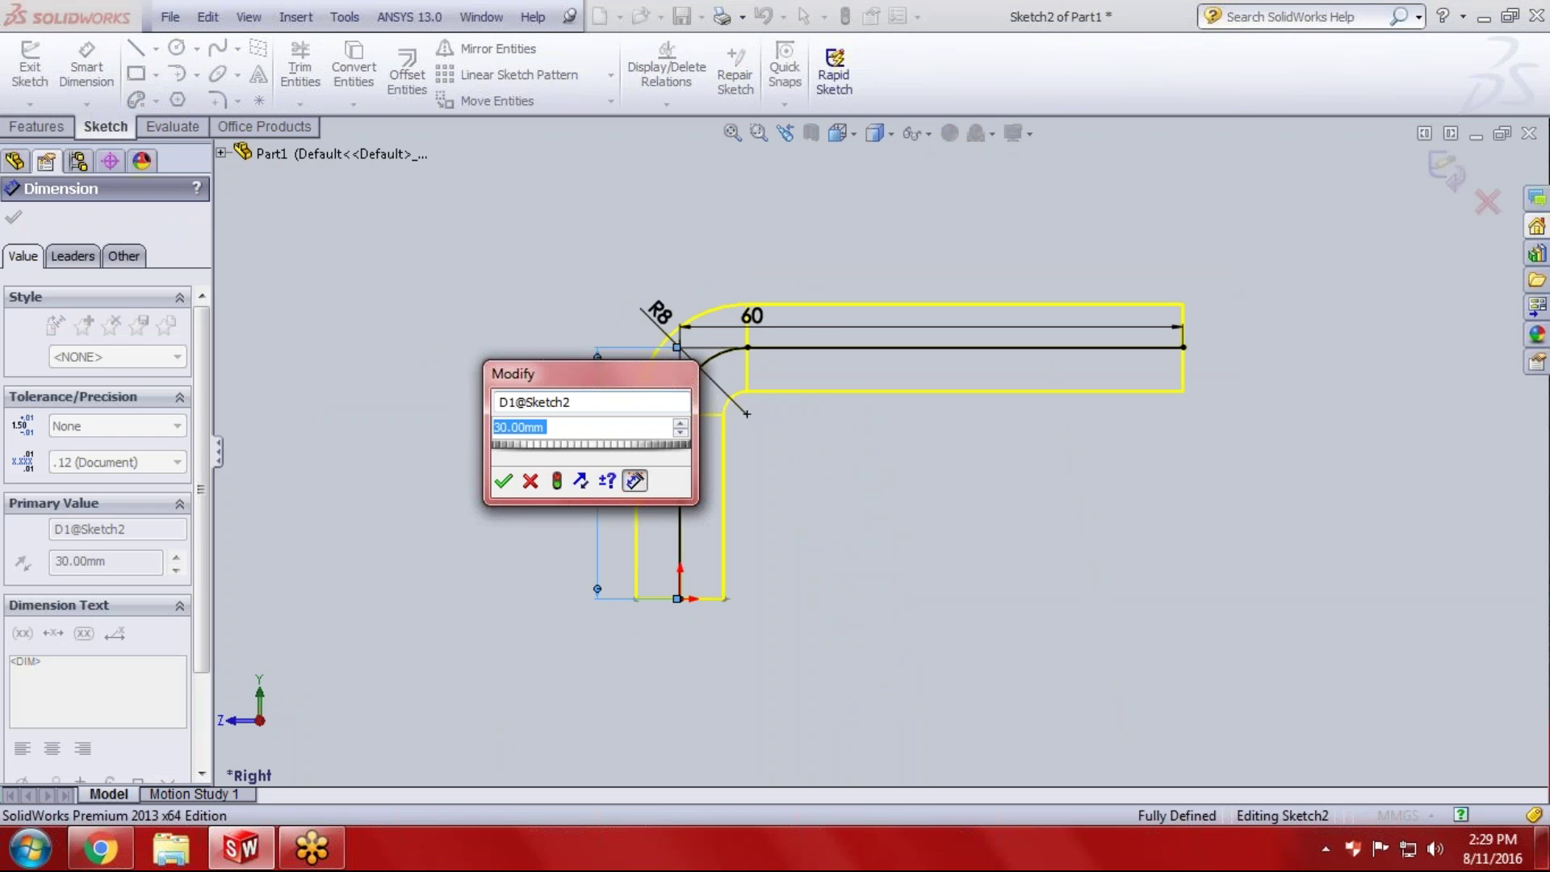
{"action": "type", "text": "50"}
{"action": "key", "text": "Return"}
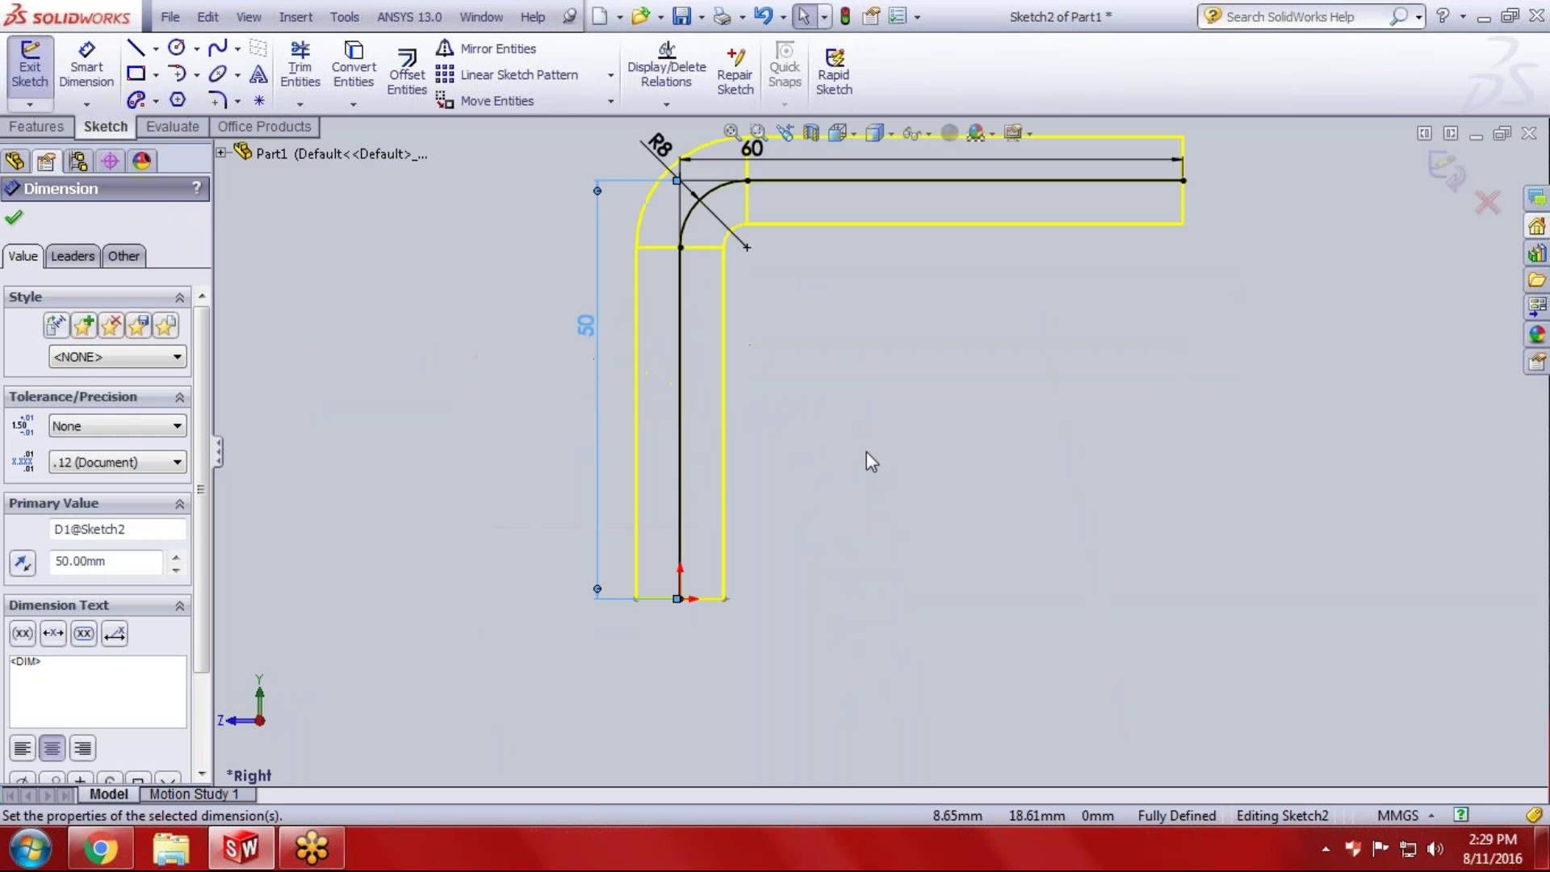
{"action": "left_click", "coordinate": [889, 226]}
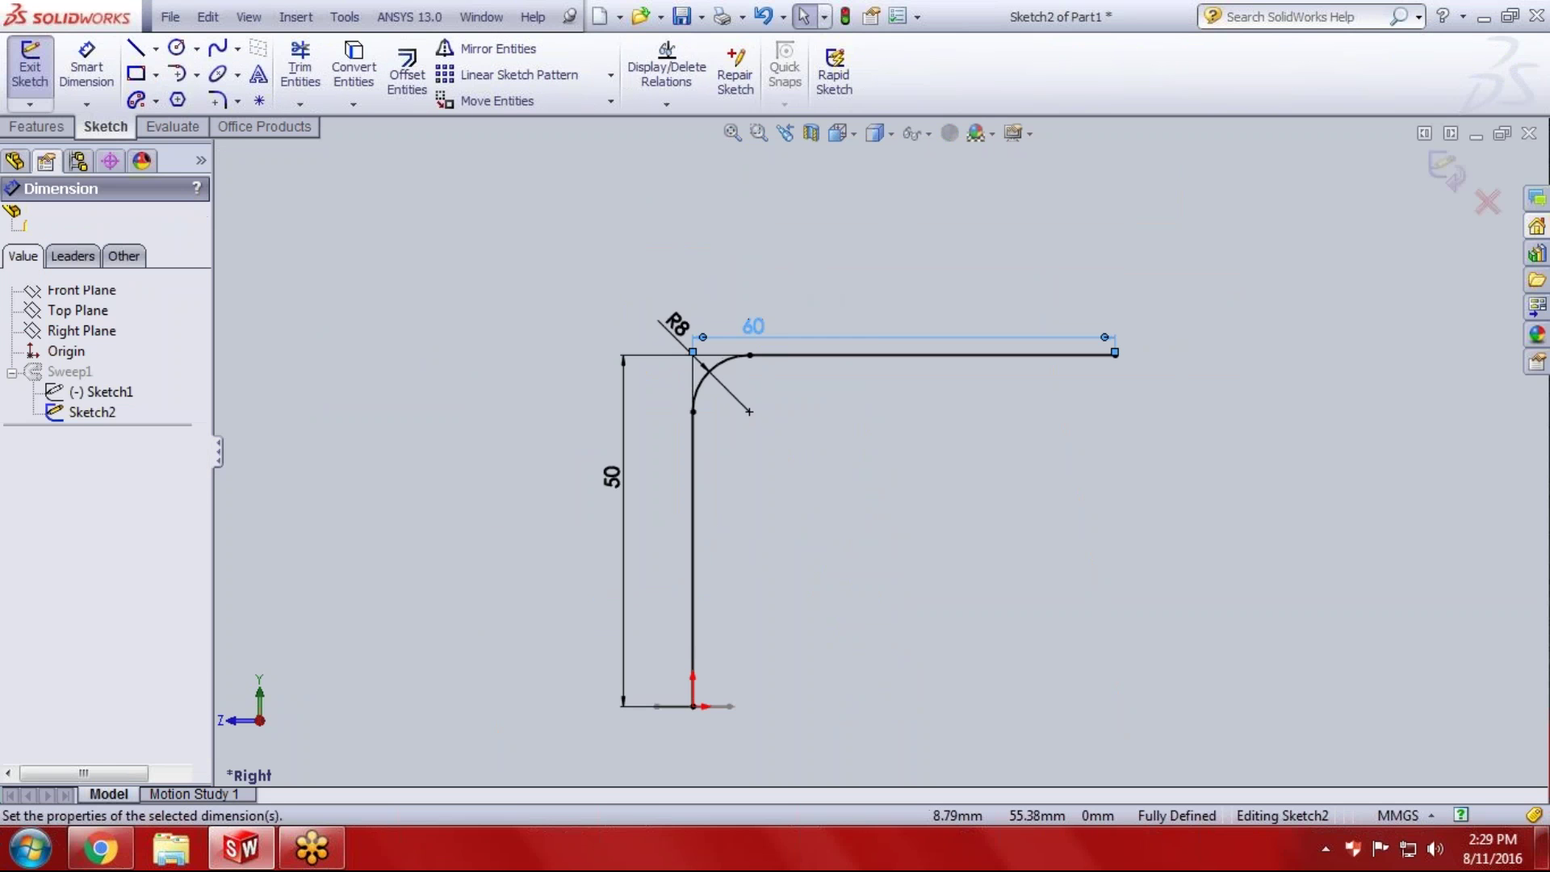
{"action": "double_click", "coordinate": [748, 326]}
{"action": "type", "text": "100"}
{"action": "key", "text": "Return"}
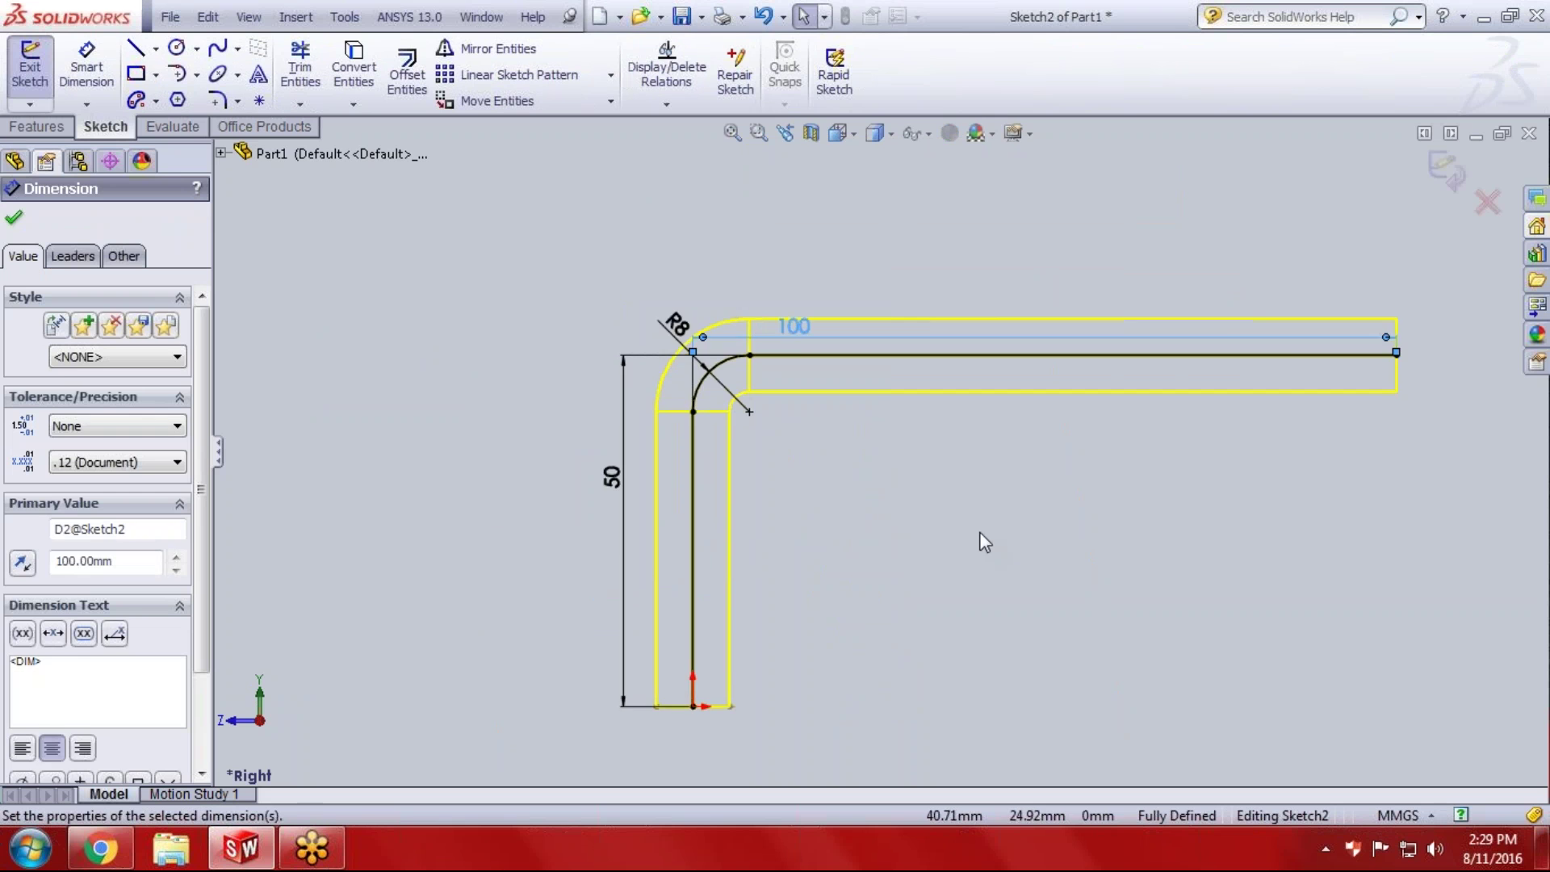
{"action": "scroll", "coordinate": [963, 522], "scroll_direction": "down", "scroll_amount": 2}
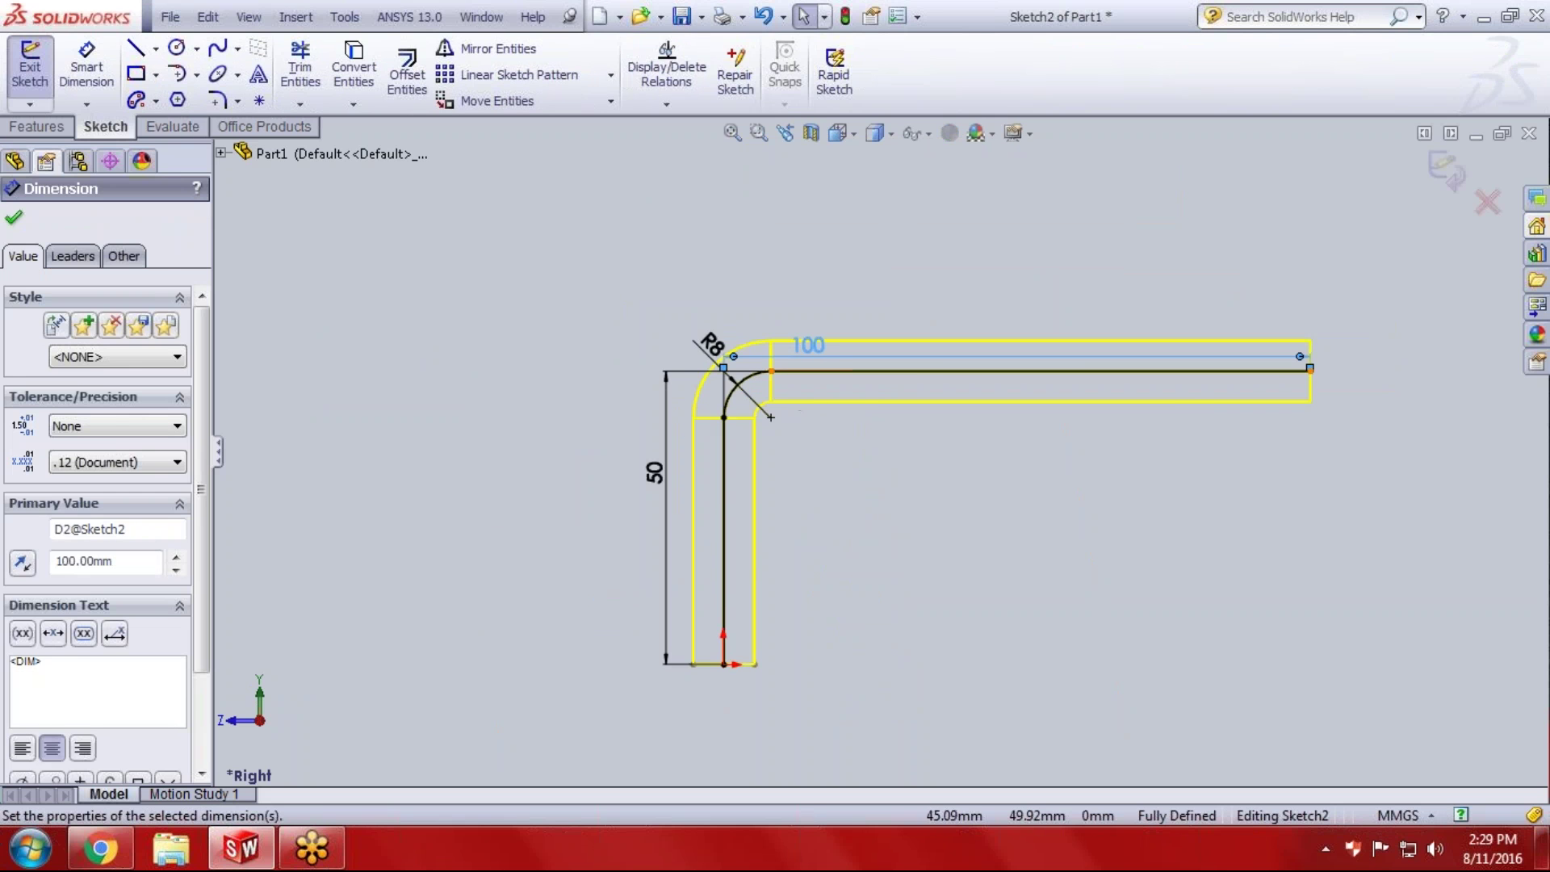
{"action": "left_click", "coordinate": [812, 415]}
{"action": "double_click", "coordinate": [712, 346]}
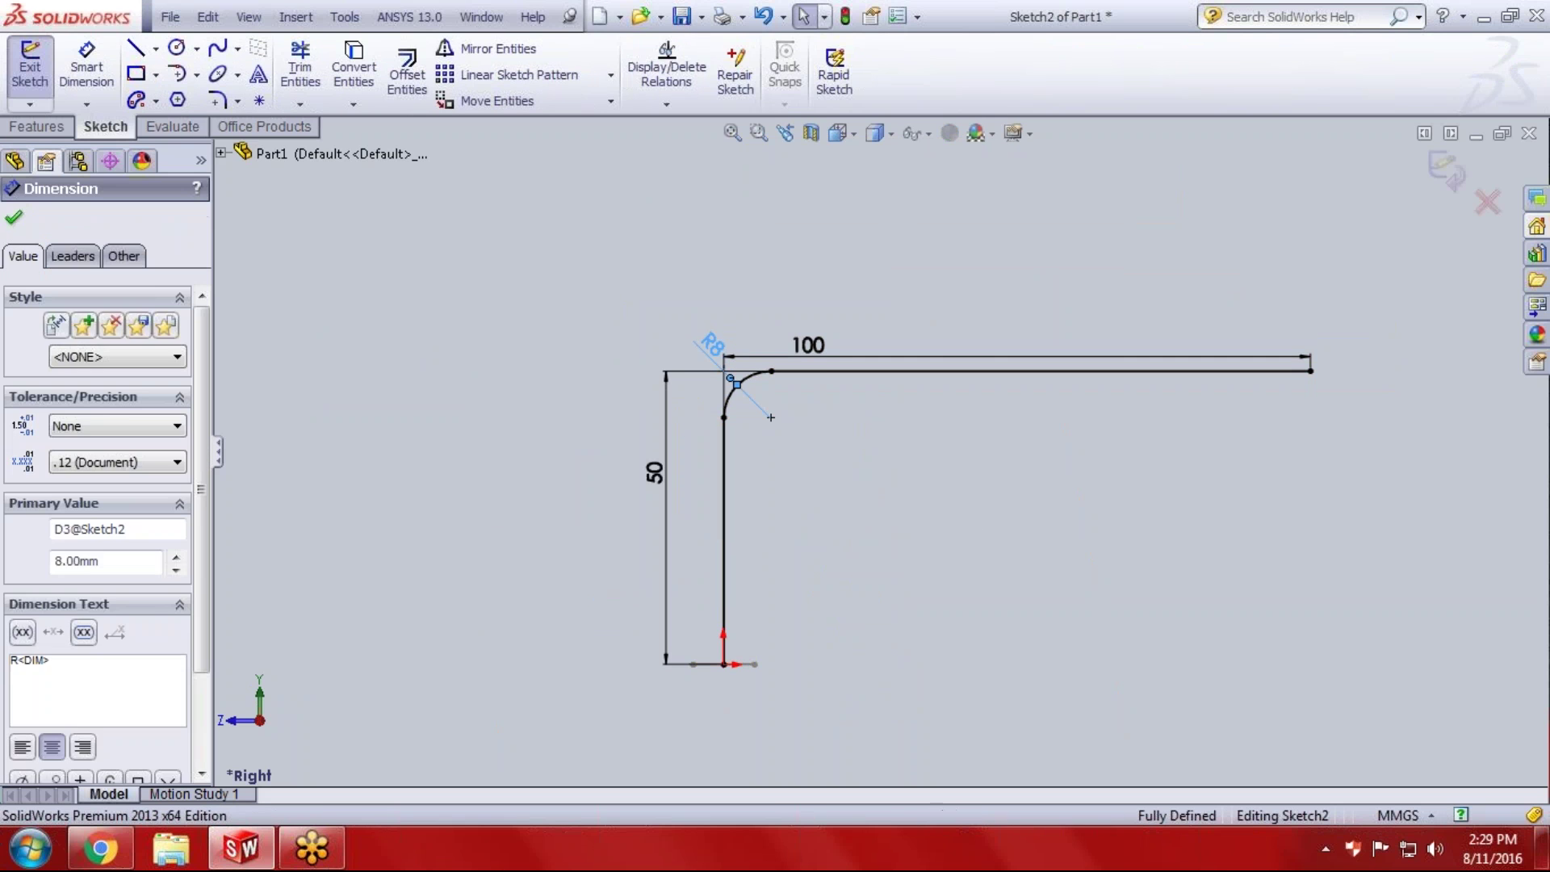
{"action": "type", "text": "12"}
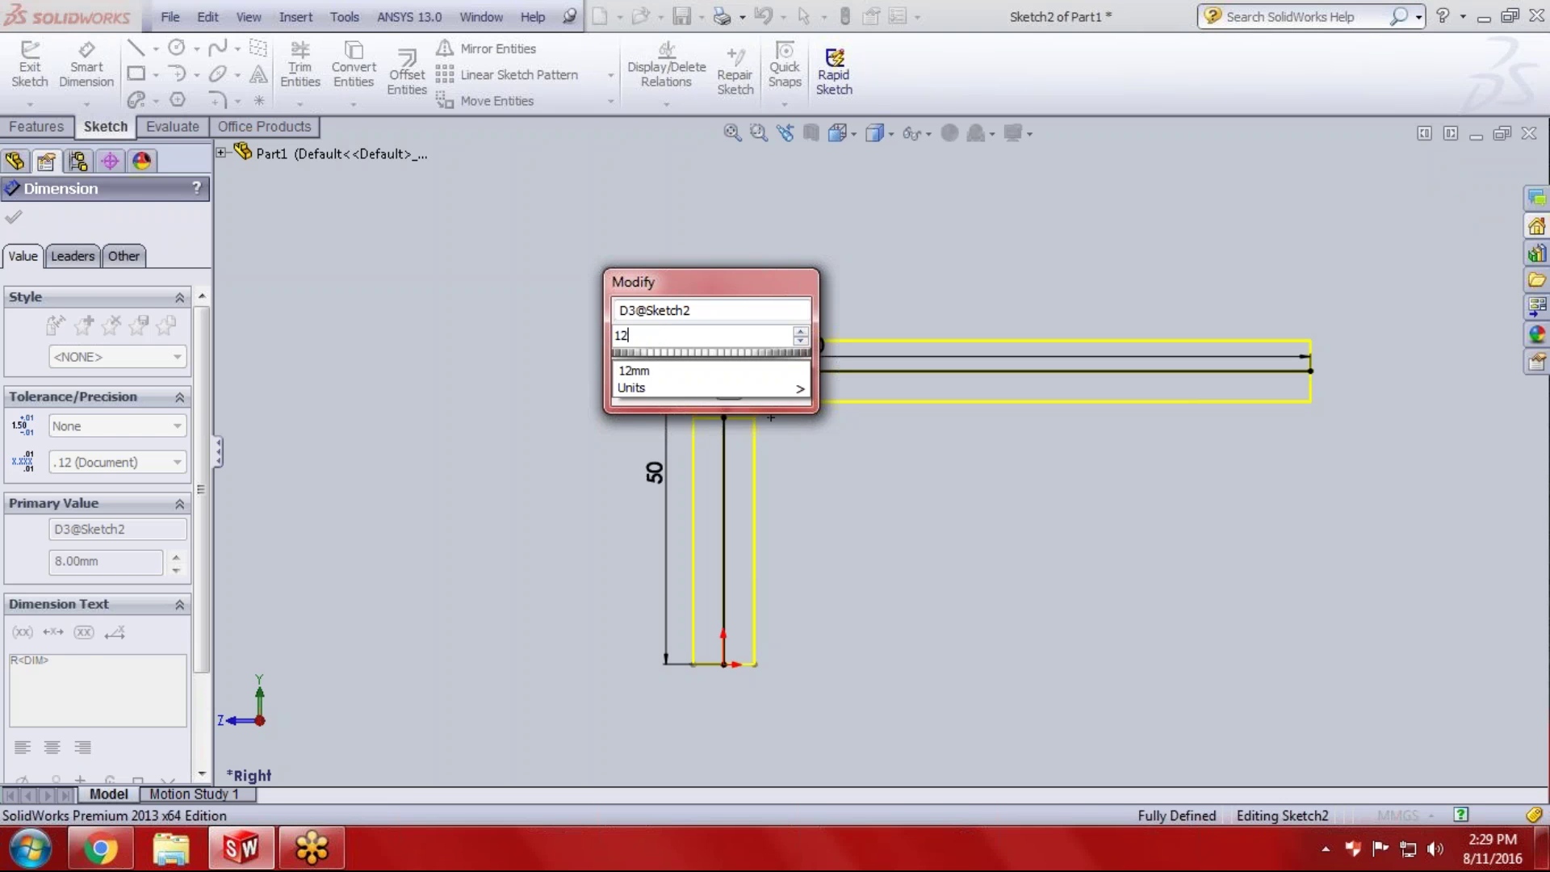
{"action": "key", "text": "Return"}
{"action": "left_click", "coordinate": [880, 505]}
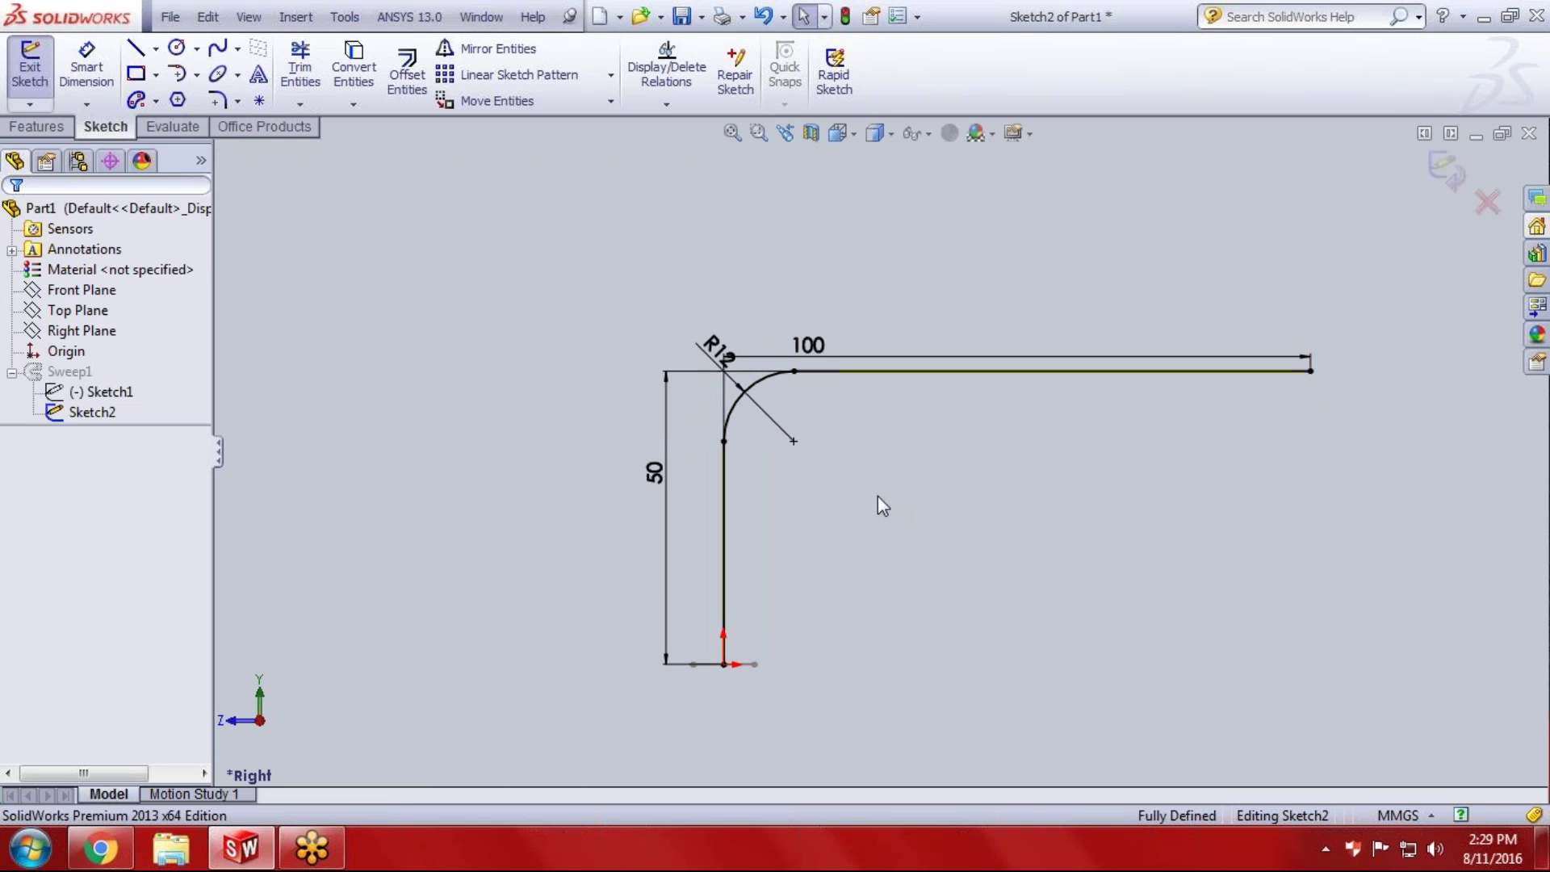
{"action": "left_click", "coordinate": [1445, 167]}
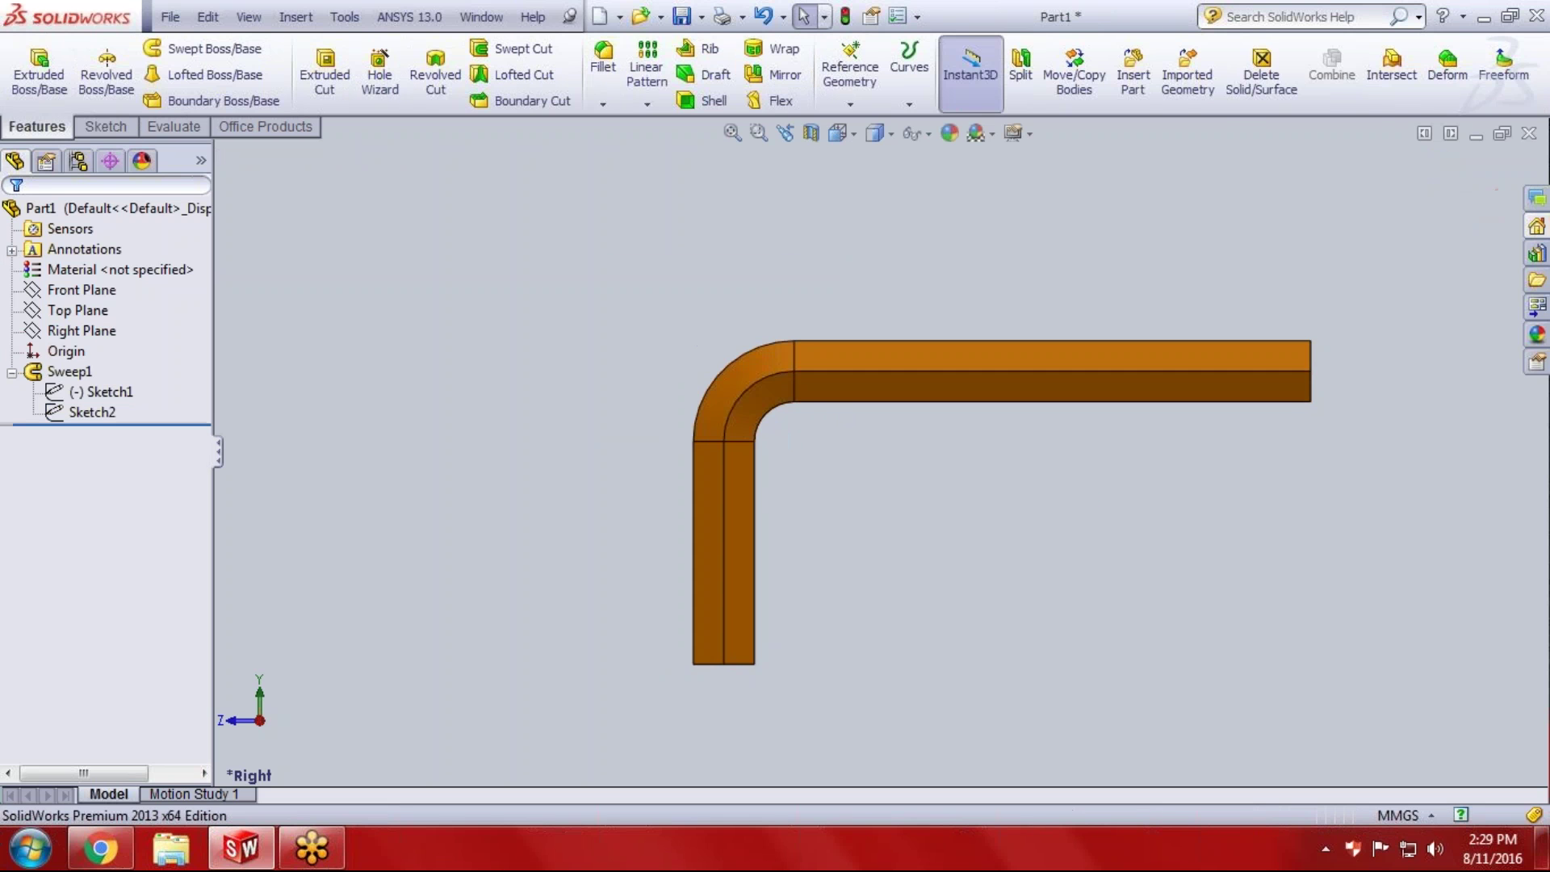
{"action": "mouse_move", "coordinate": [956, 485]}
{"action": "middle_mouse_down"}
{"action": "mouse_move", "coordinate": [812, 243]}
{"action": "mouse_move", "coordinate": [933, 352]}
{"action": "middle_mouse_up"}
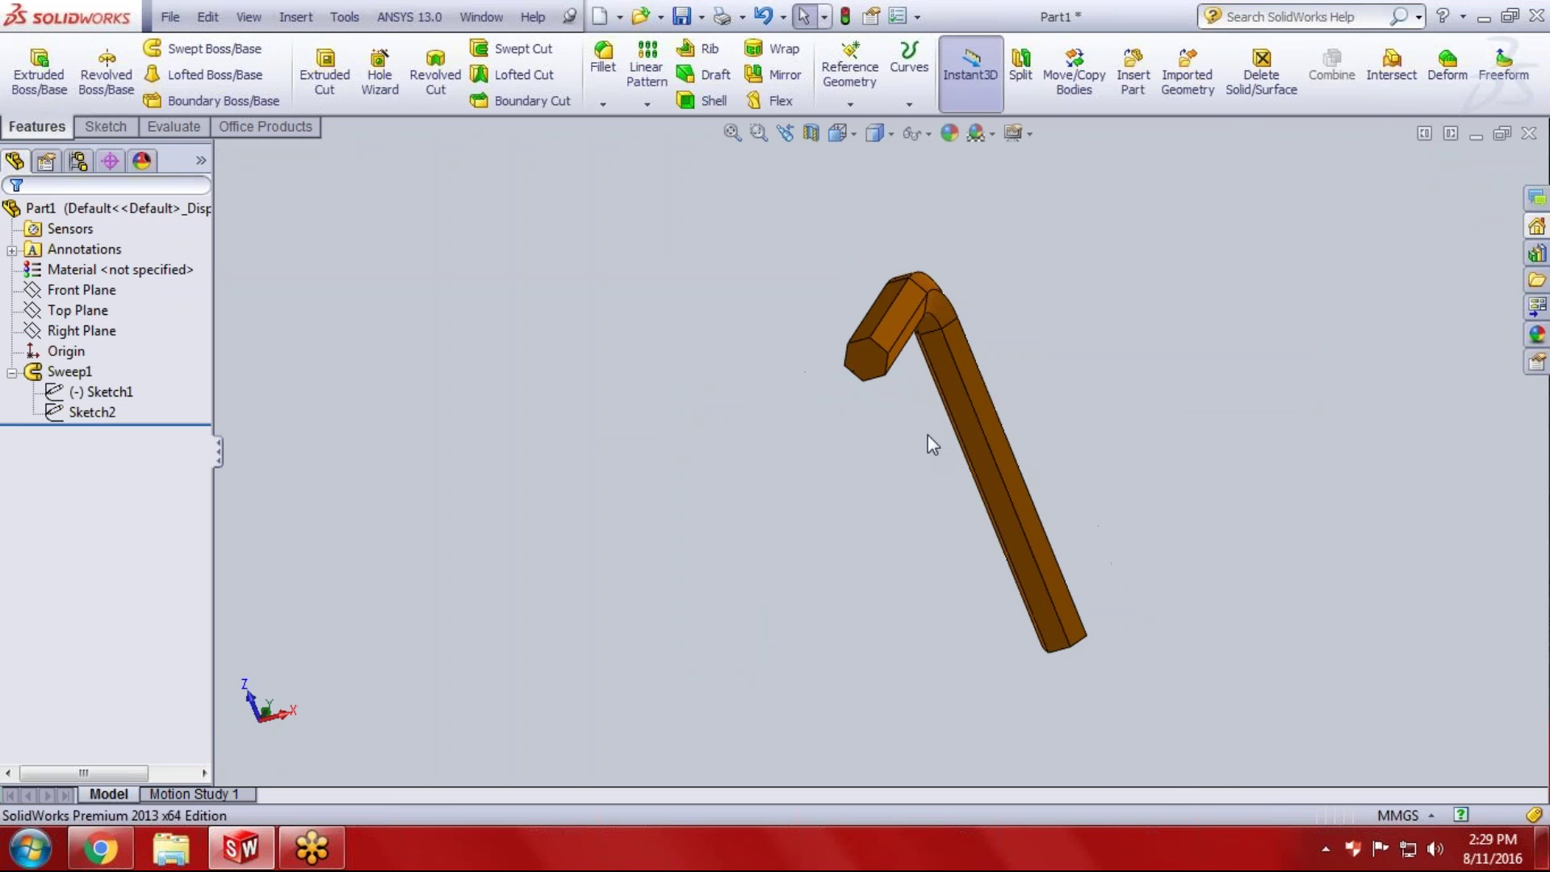
{"action": "scroll", "coordinate": [932, 454], "scroll_direction": "down", "scroll_amount": 3}
{"action": "scroll", "coordinate": [969, 455], "scroll_direction": "up", "scroll_amount": 3}
{"action": "mouse_move", "coordinate": [824, 503]}
{"action": "middle_mouse_down"}
{"action": "mouse_move", "coordinate": [805, 461]}
{"action": "mouse_move", "coordinate": [884, 503]}
{"action": "mouse_move", "coordinate": [828, 430]}
{"action": "mouse_move", "coordinate": [823, 442]}
{"action": "middle_mouse_up"}
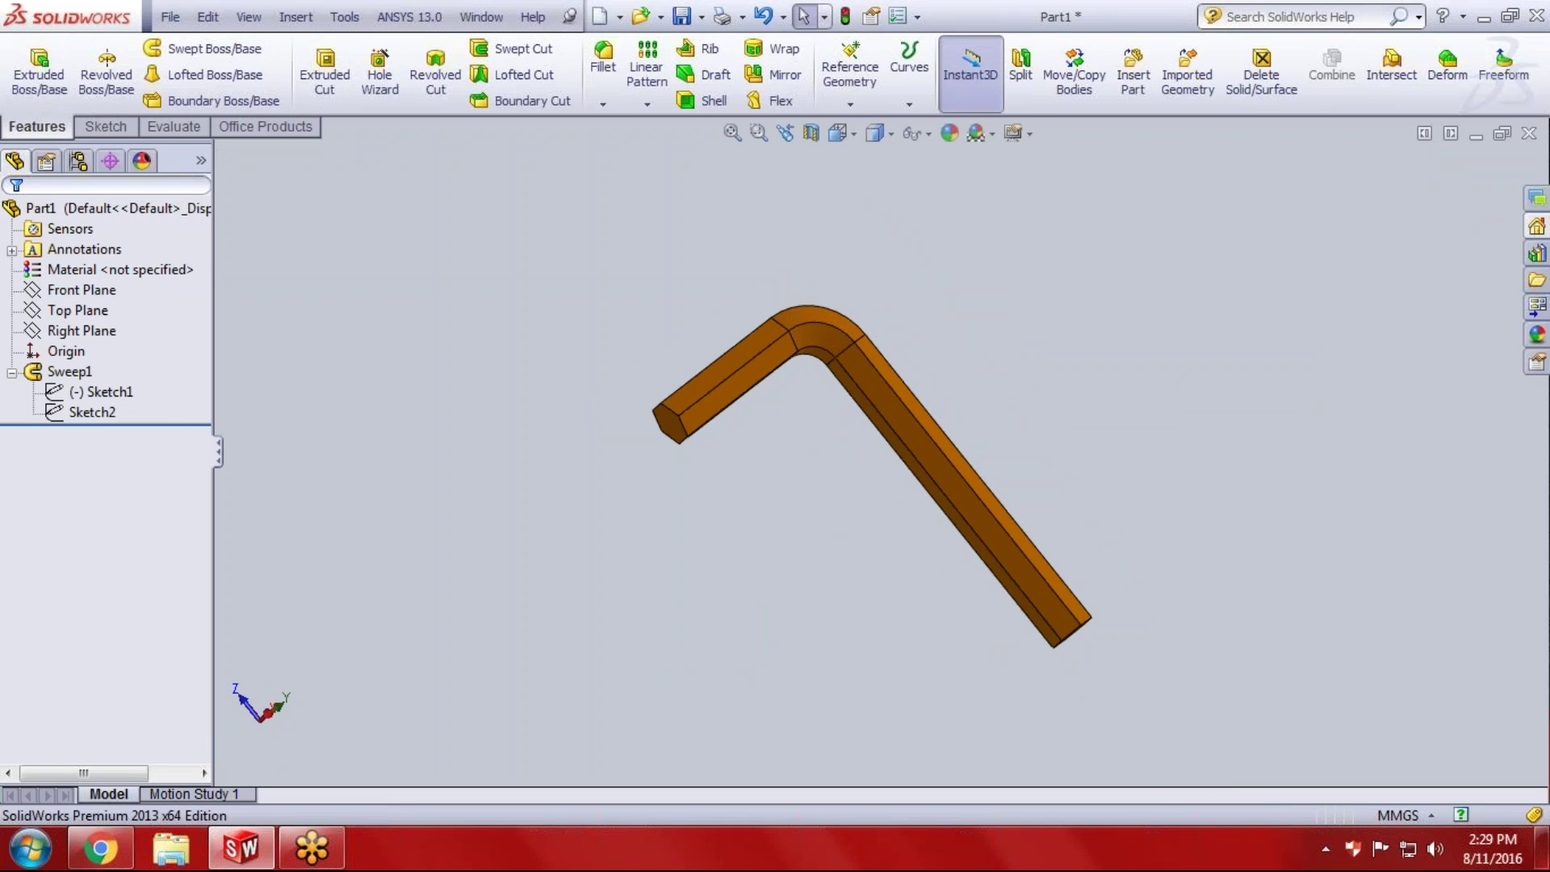
{"action": "mouse_move", "coordinate": [852, 515]}
{"action": "middle_mouse_down"}
{"action": "mouse_move", "coordinate": [835, 261]}
{"action": "mouse_move", "coordinate": [903, 497]}
{"action": "mouse_move", "coordinate": [823, 352]}
{"action": "mouse_move", "coordinate": [902, 457]}
{"action": "middle_mouse_up"}
{"action": "scroll", "coordinate": [831, 426], "scroll_direction": "down", "scroll_amount": 2}
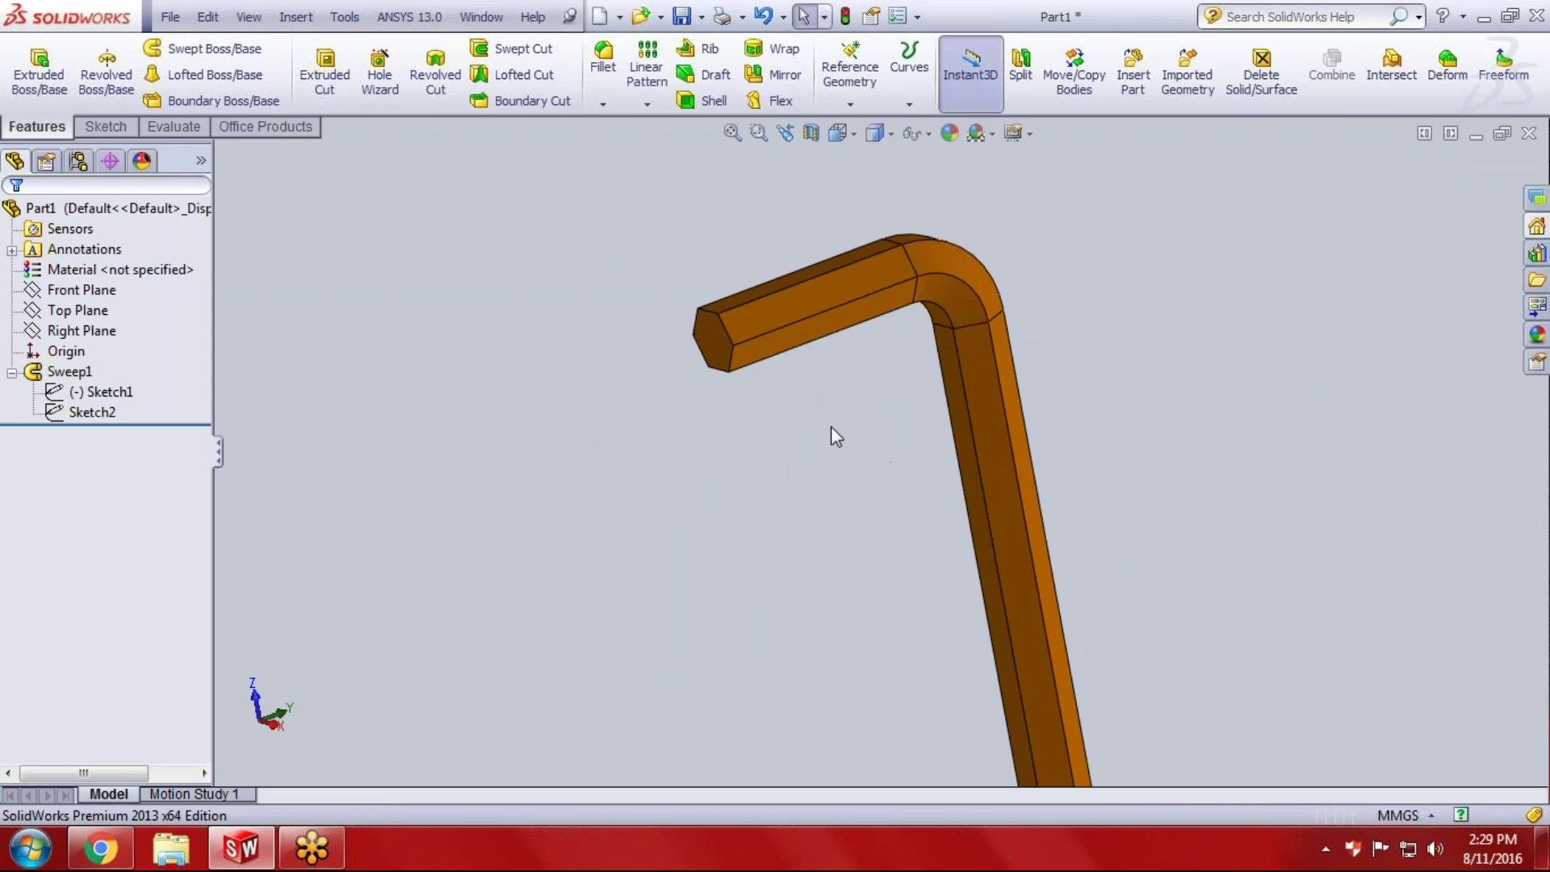
{"action": "scroll", "coordinate": [831, 427], "scroll_direction": "up", "scroll_amount": 1}
{"action": "scroll", "coordinate": [901, 691], "scroll_direction": "down", "scroll_amount": 1}
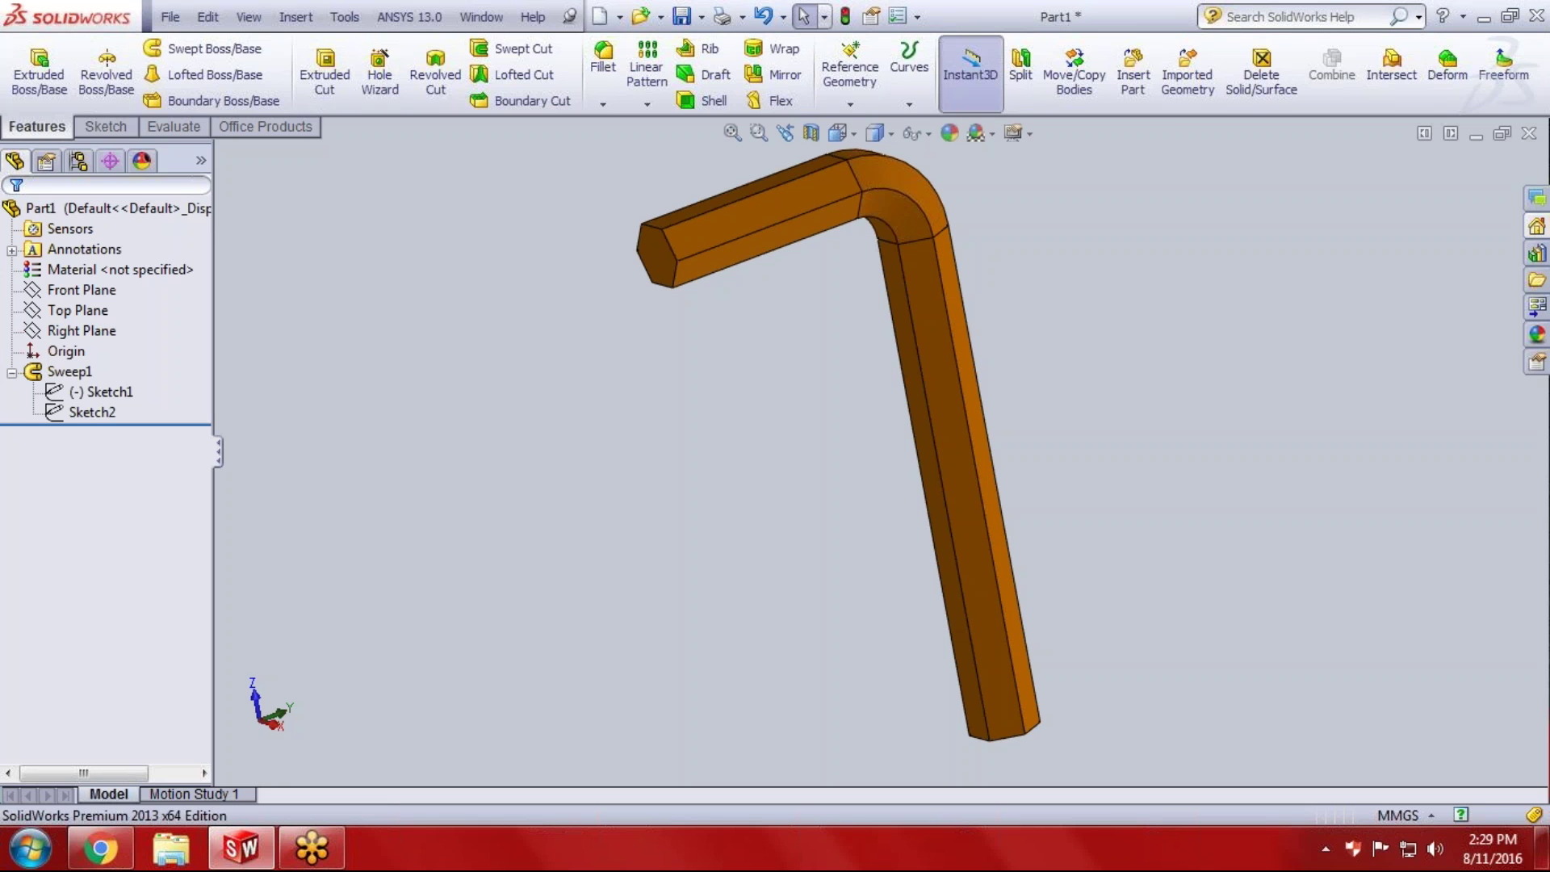
Save the part as Part1 with Ctrl+S, then start Save As from the File menu.
{"action": "key", "text": "ctrl+s"}
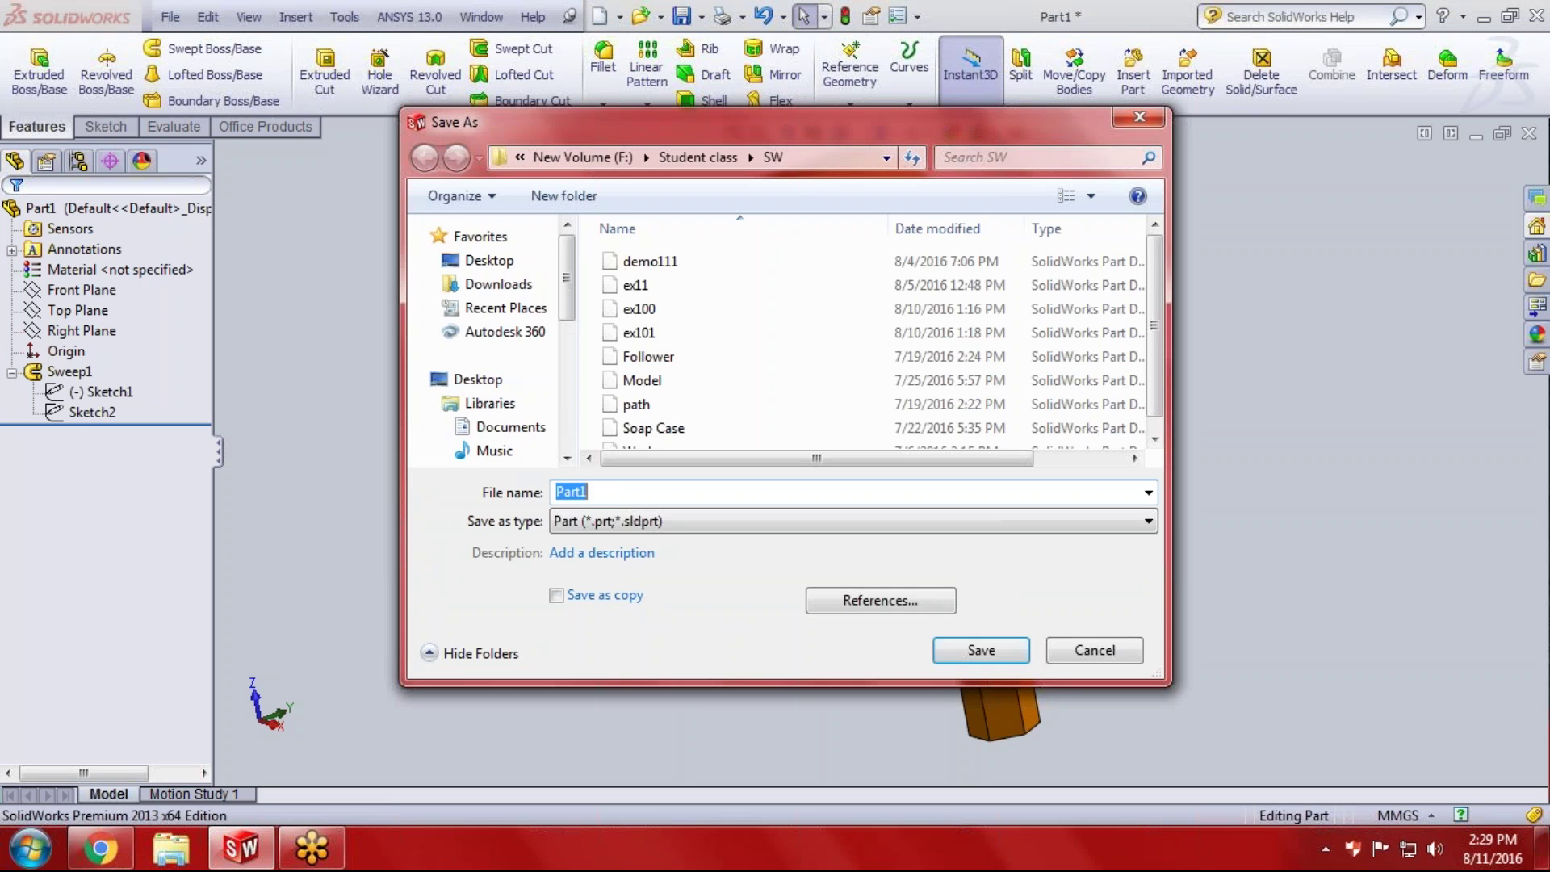
{"action": "key", "text": "Escape"}
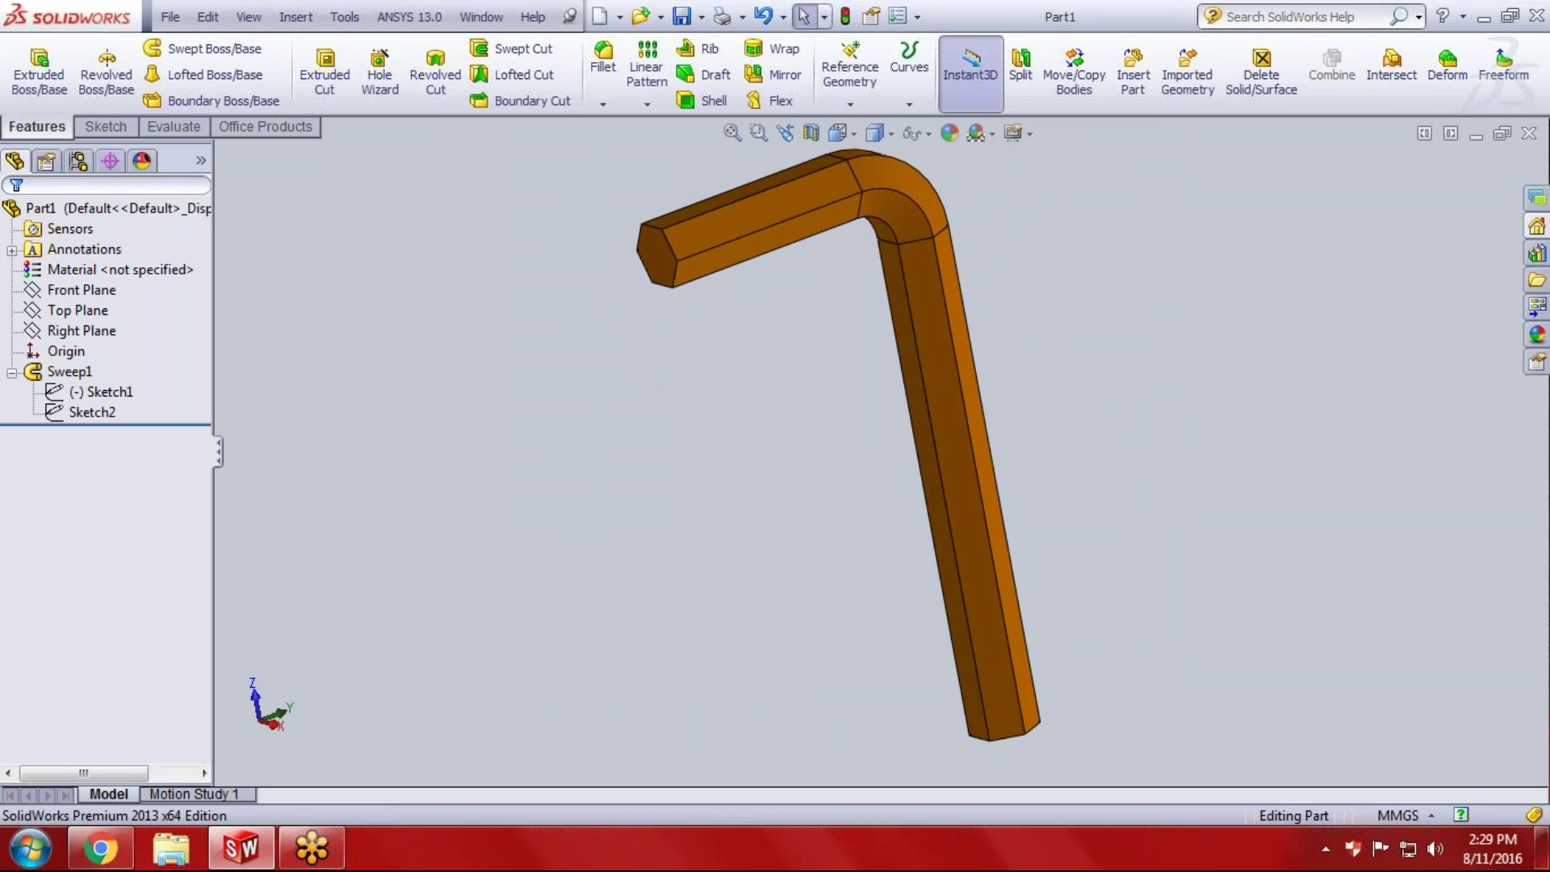
{"action": "left_click", "coordinate": [171, 16]}
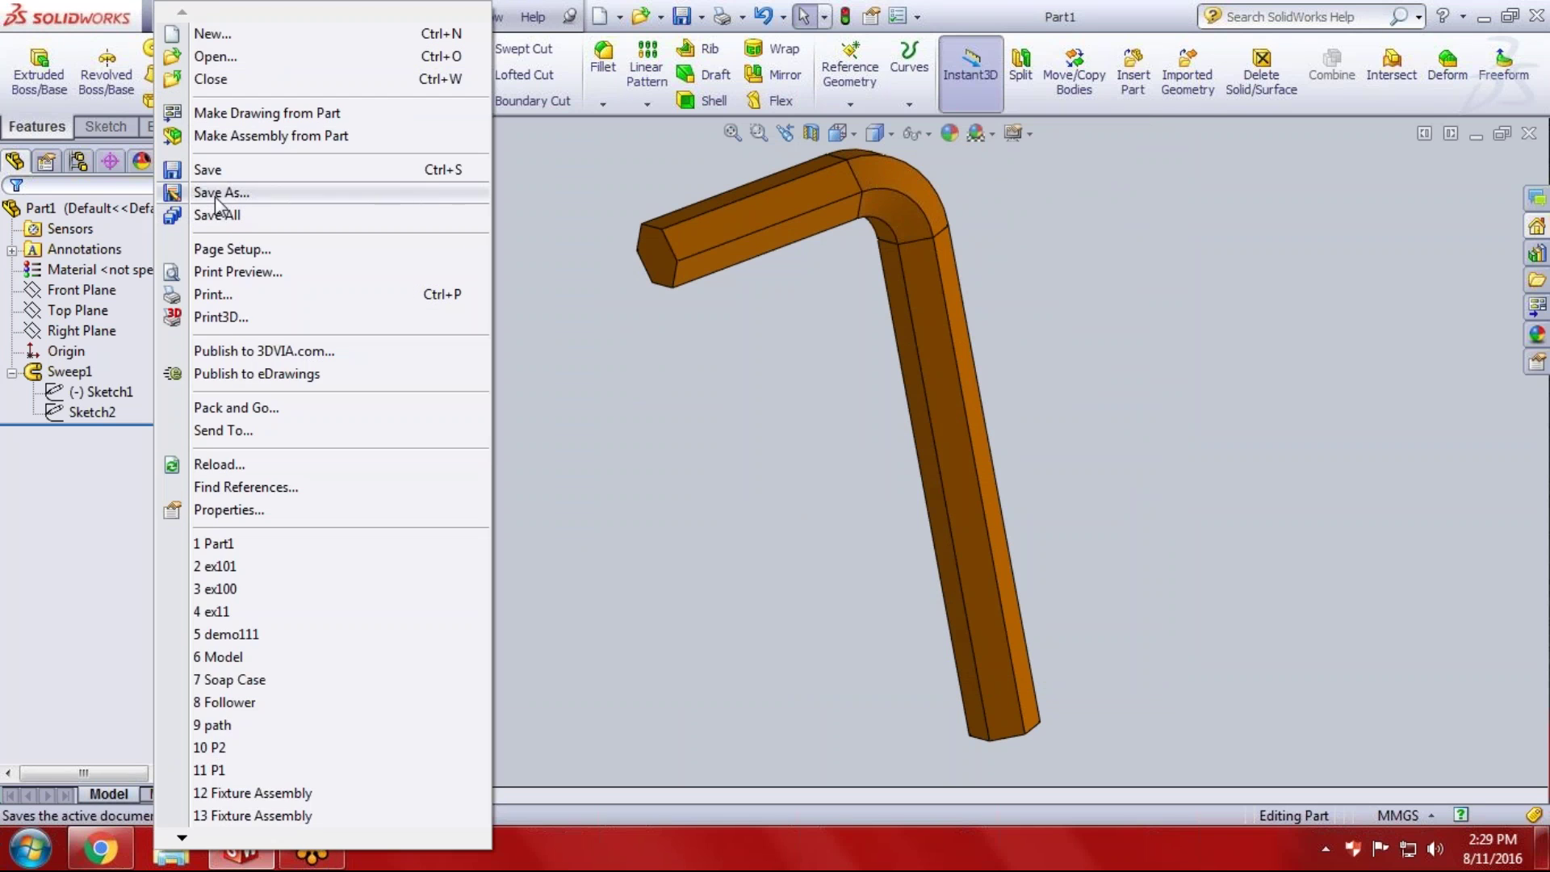
{"action": "left_click", "coordinate": [220, 192]}
{"action": "type", "text": "Allen Key"}
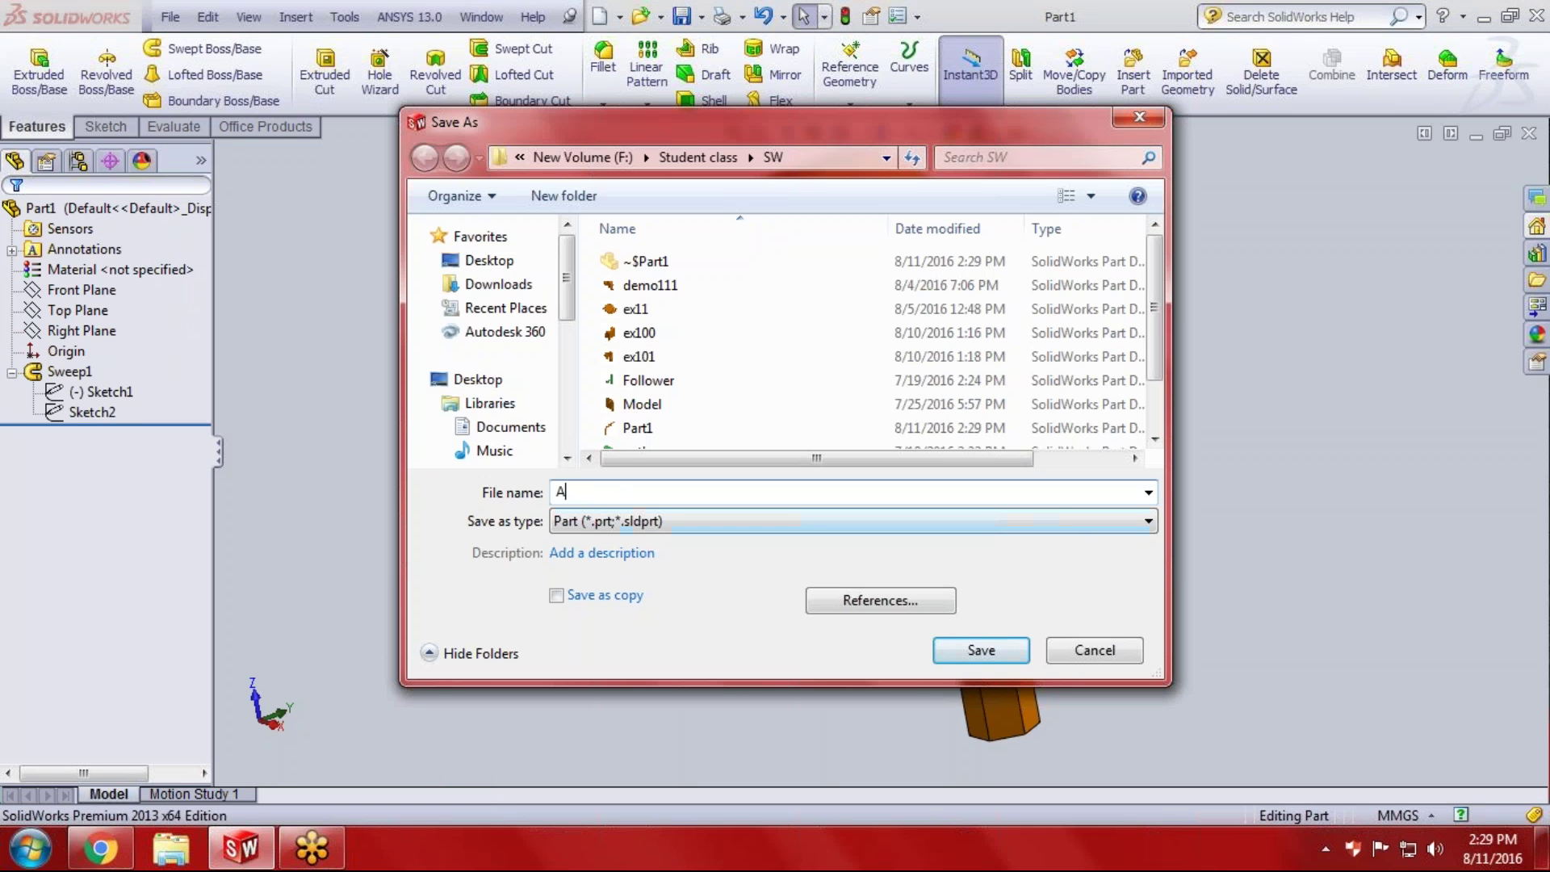